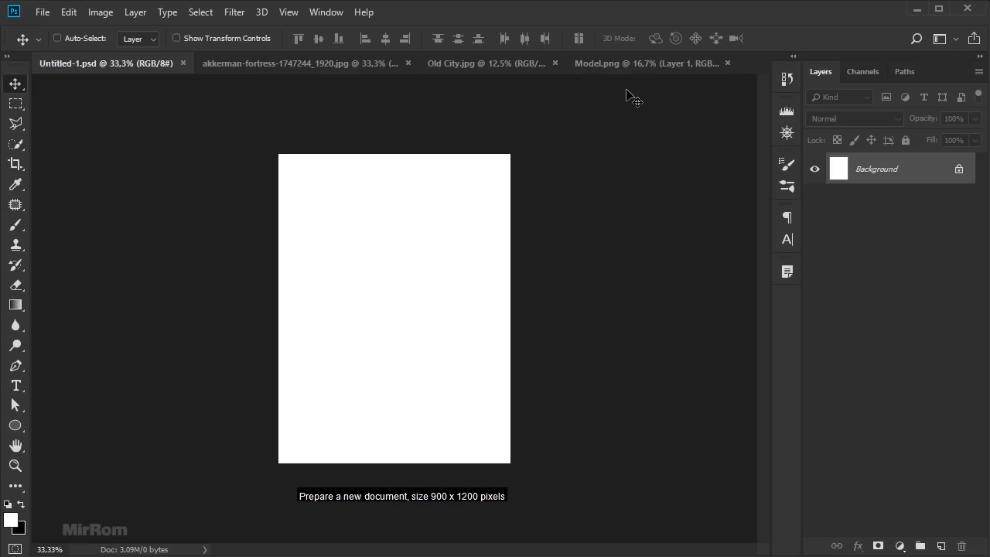
Step: Bring the akkerman-fortress photo into Untitled-1 as Layer 1, moved down to cover the canvas
click(625, 64)
click(506, 62)
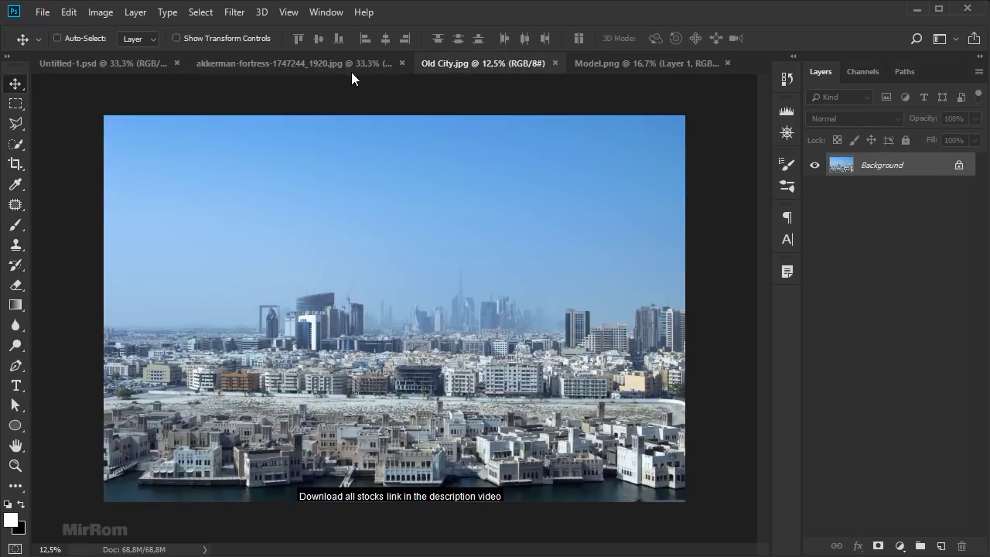
click(344, 66)
mouse_move(401, 204)
mouse_down()
mouse_move(287, 164)
mouse_move(386, 222)
mouse_up()
click(407, 62)
drag(415, 177, 443, 310)
Step: Rotate the fortress layer 90°, scale it to about 73.6%, and position it lower on the canvas
key(ctrl+t)
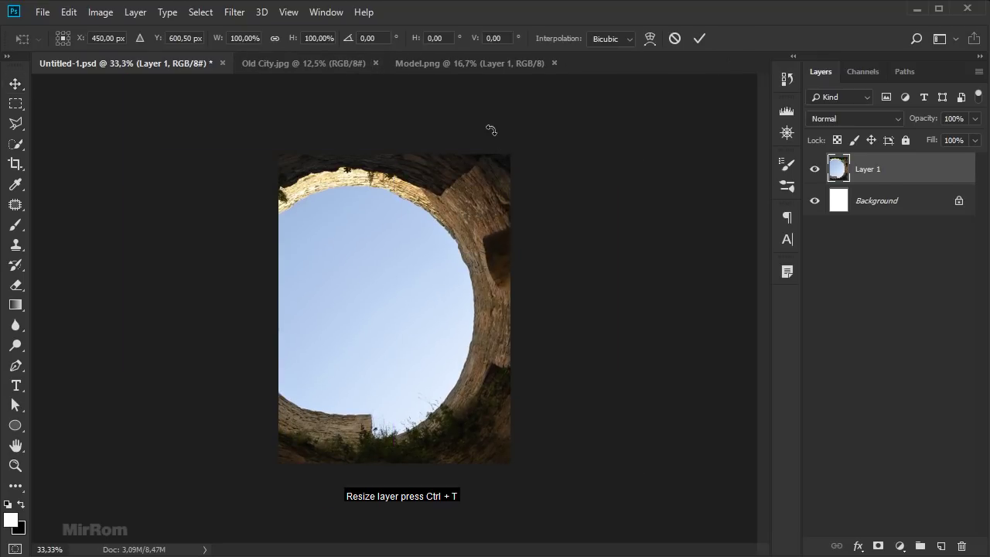
mouse_move(486, 122)
mouse_down()
mouse_move(504, 354)
mouse_move(517, 364)
mouse_up()
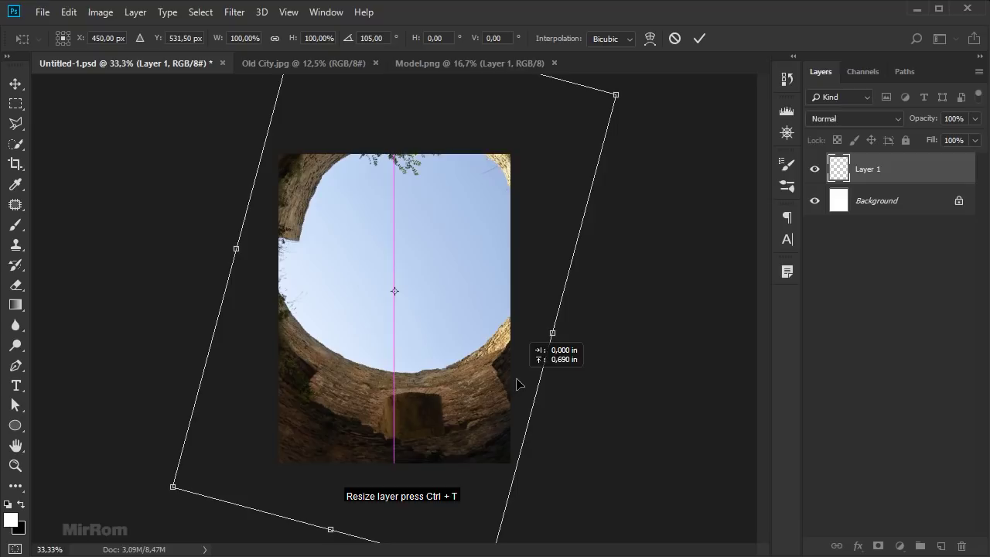
drag(608, 335, 611, 299)
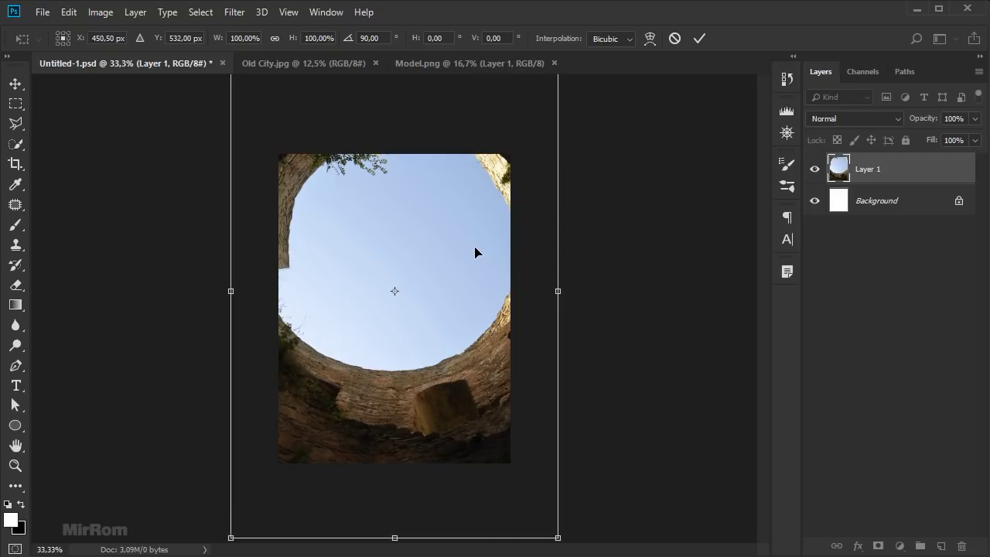
drag(557, 538, 524, 488)
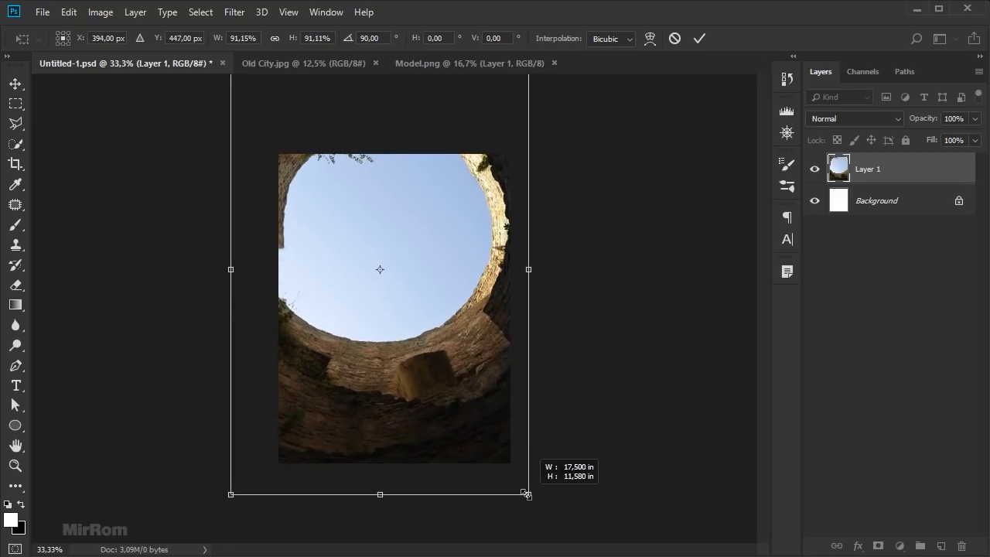
drag(231, 488, 262, 439)
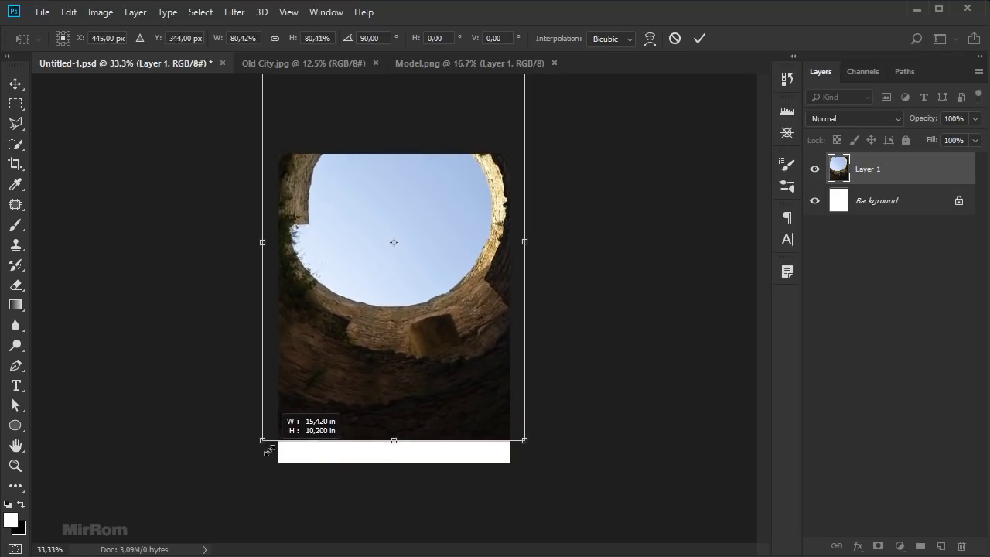
drag(396, 352, 393, 389)
mouse_move(527, 76)
mouse_down()
mouse_move(522, 104)
mouse_move(531, 99)
mouse_up()
drag(262, 97, 275, 115)
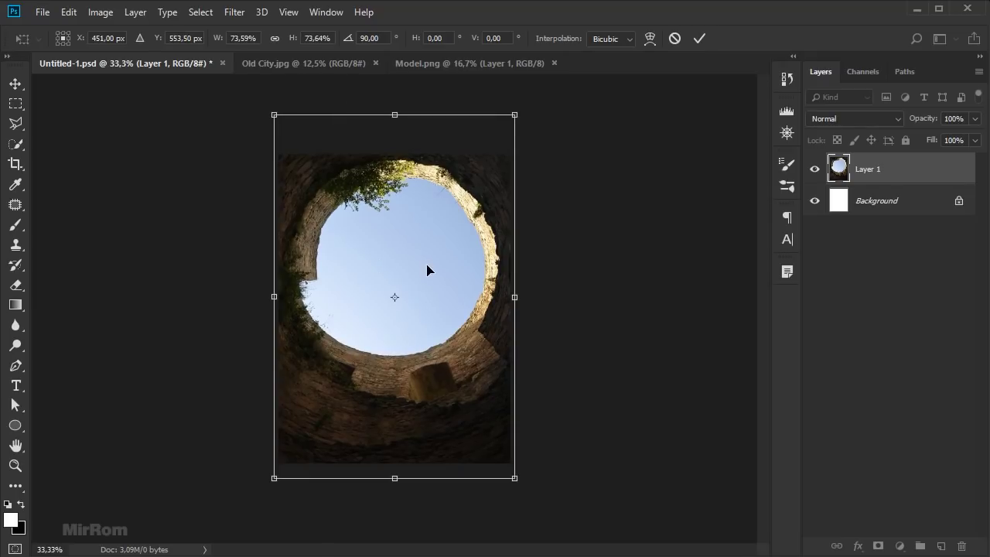
drag(412, 193, 411, 221)
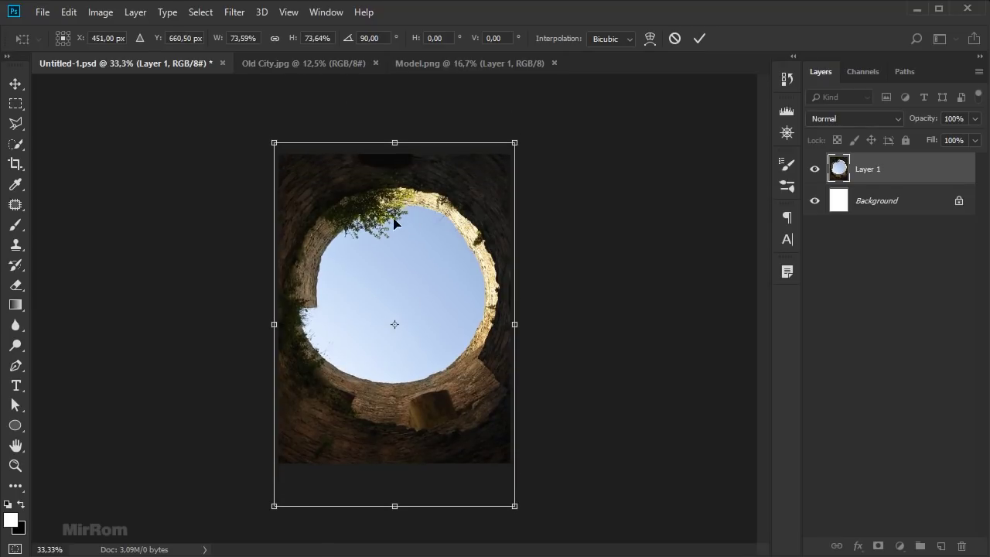
key(Return)
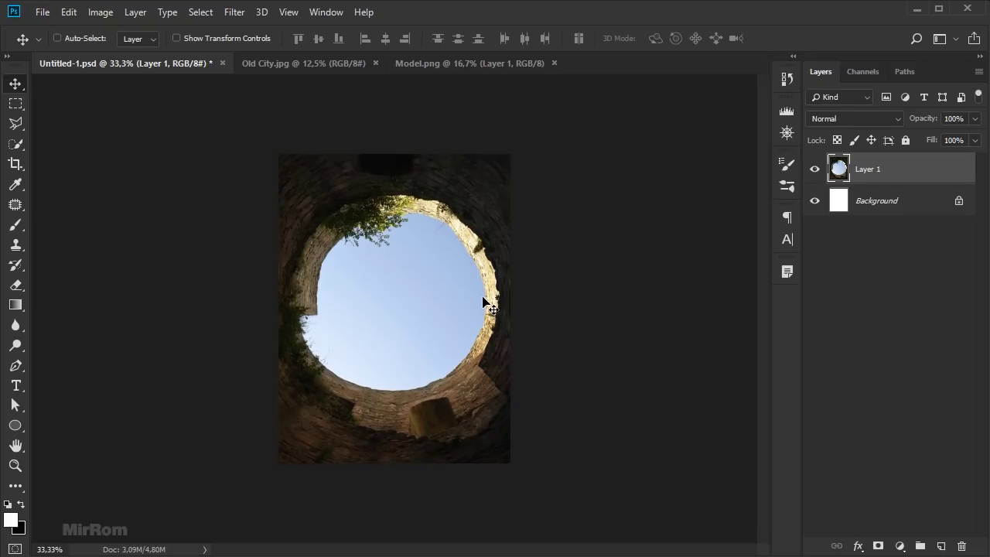
Step: Nudge the layer up to cover the top strip and trace the wall recess with the Polygonal Lasso
key(shift+Up)
key(shift+Up)
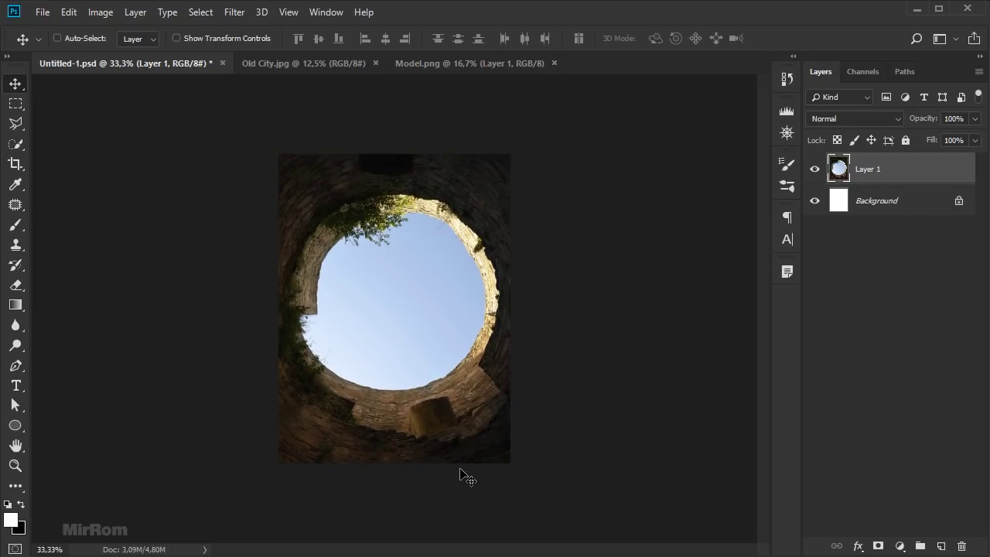
alt+scroll(458, 455, up, 1)
alt+scroll(465, 457, up, 1)
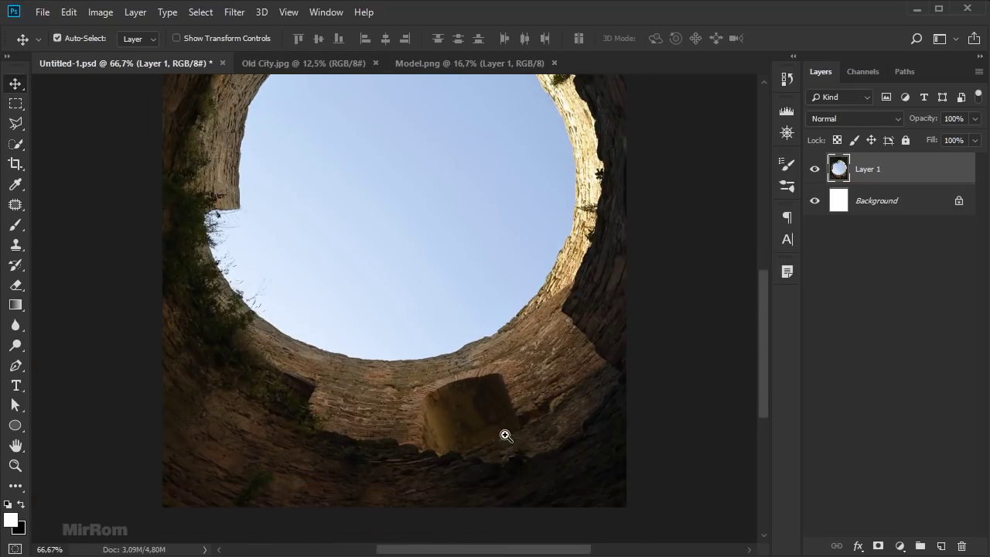
alt+scroll(511, 435, up, 1)
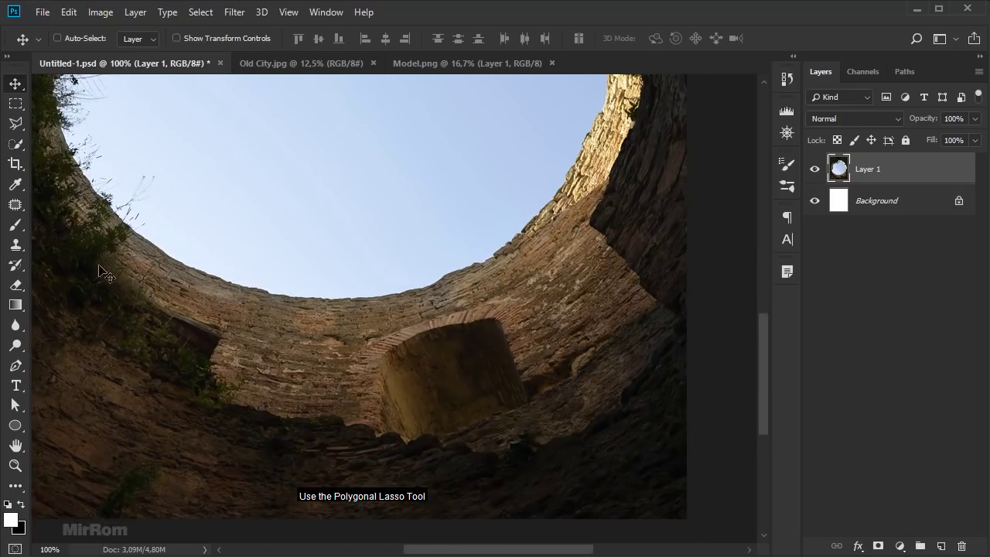
click(21, 132)
click(77, 137)
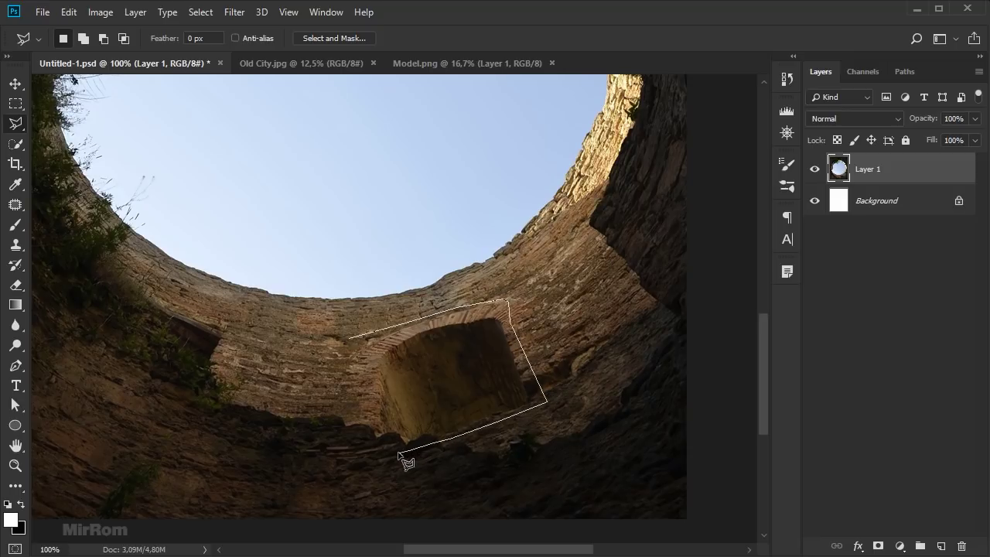
click(352, 339)
Step: Remove the recess with a Content-Aware Fill, then deselect and zoom out
click(71, 13)
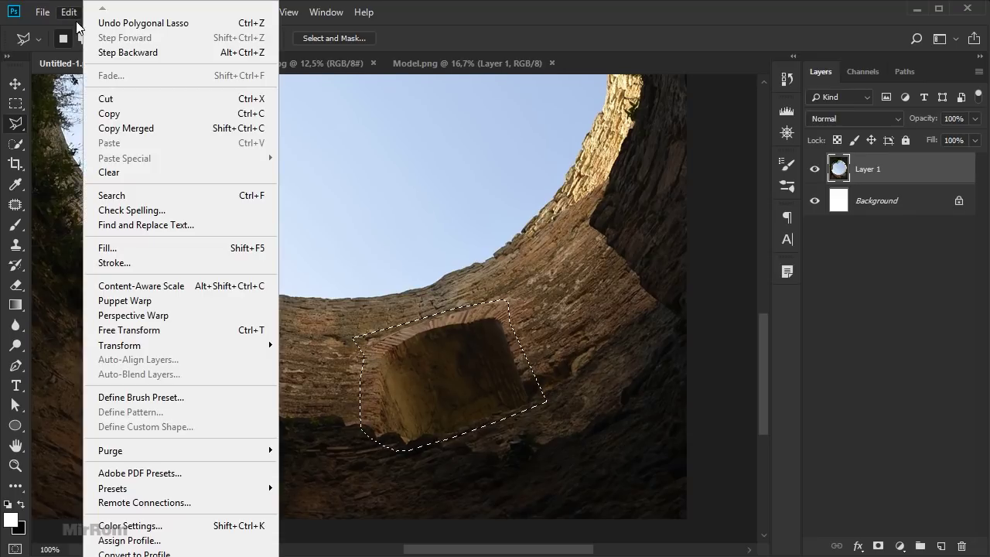
click(108, 248)
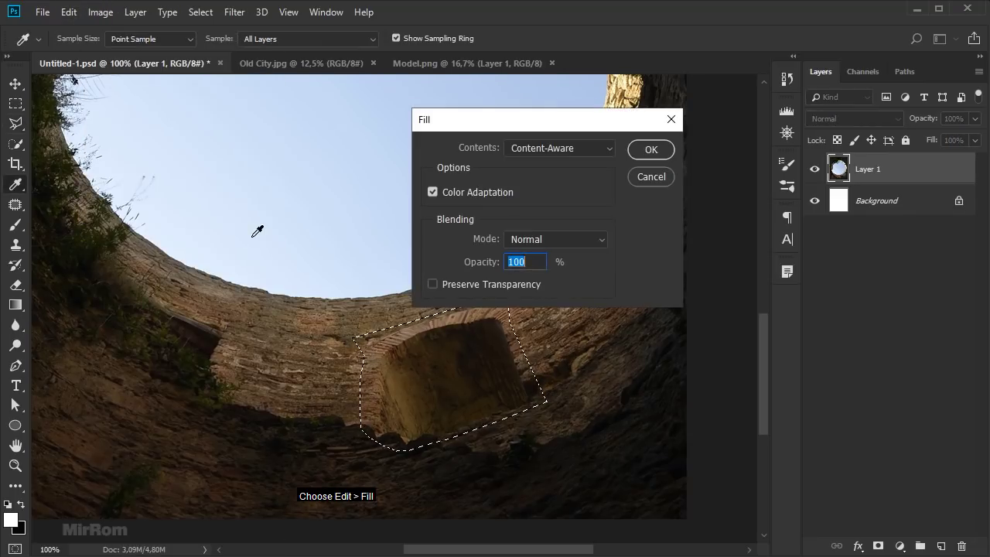
click(532, 150)
click(582, 224)
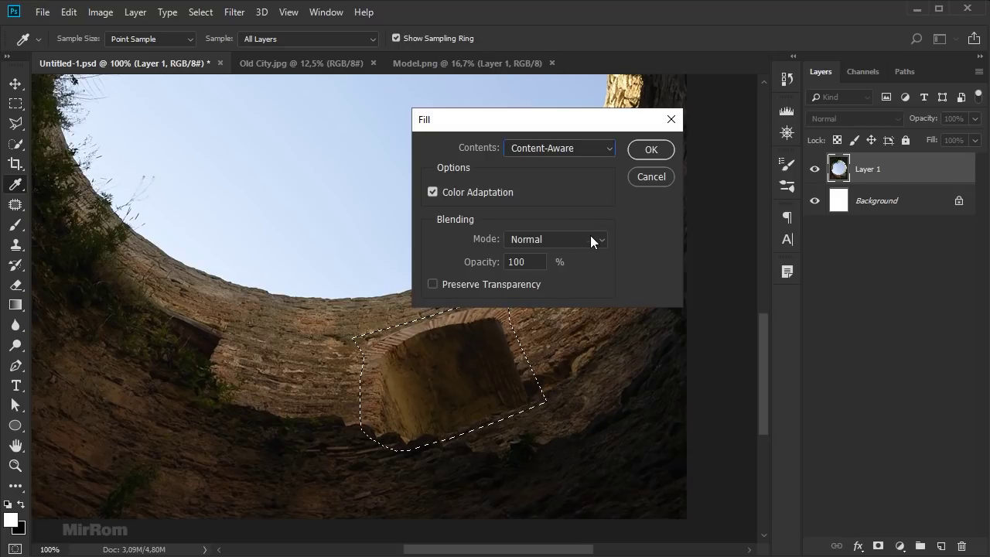
key(Escape)
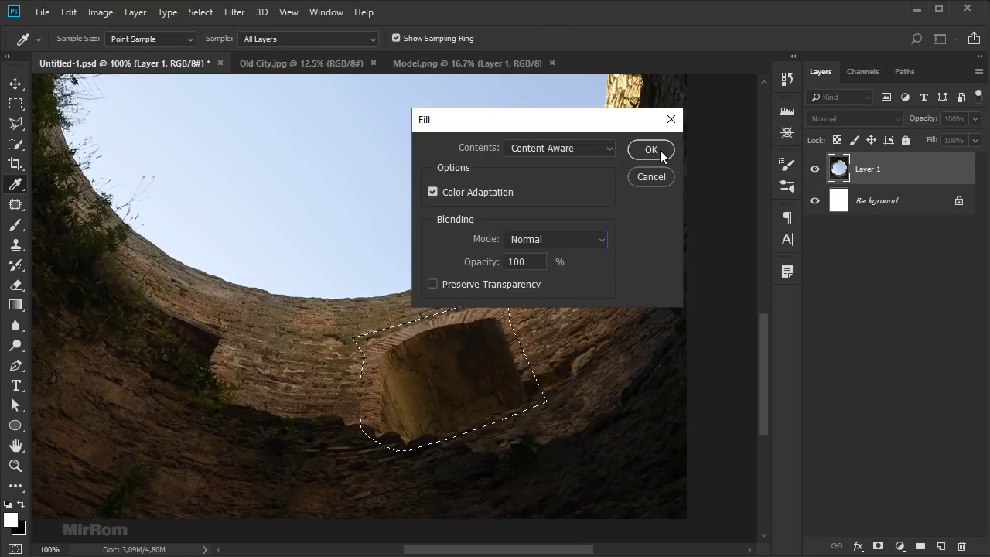
click(660, 152)
key(ctrl+d)
key(ctrl+minus)
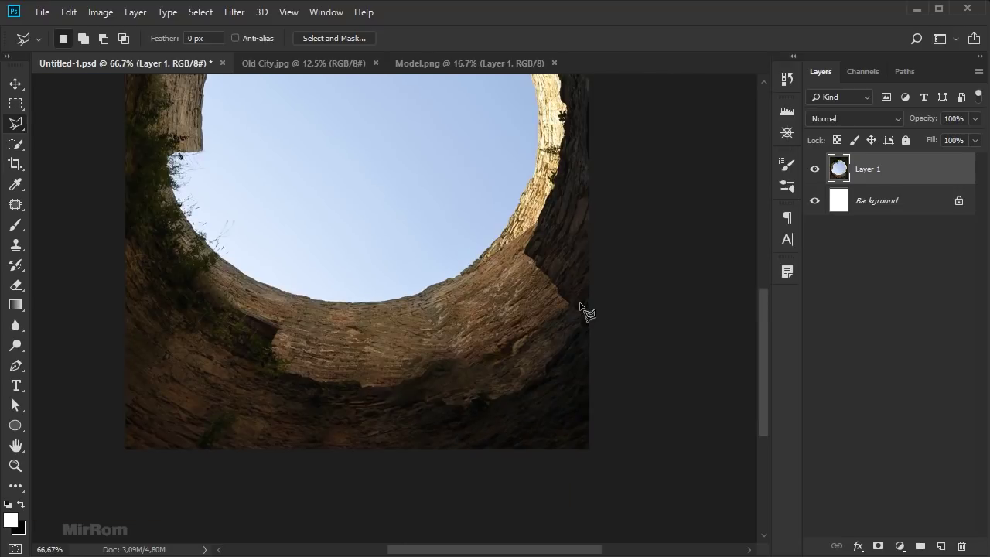
Step: Select the sky inside the tower opening with the Magic Wand
scroll(557, 302, up, 1)
scroll(513, 287, up, 2)
scroll(464, 294, up, 1)
scroll(283, 303, up, 1)
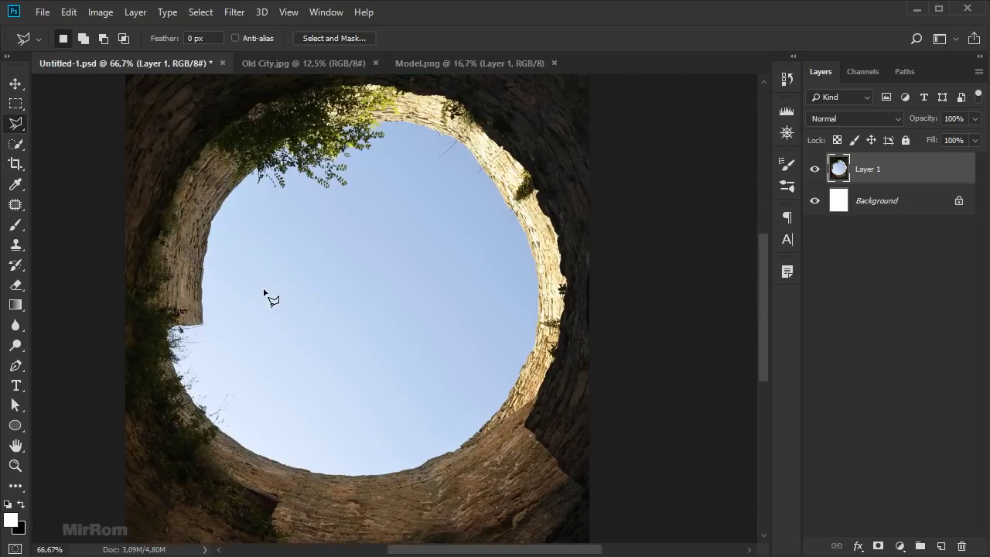
click(24, 152)
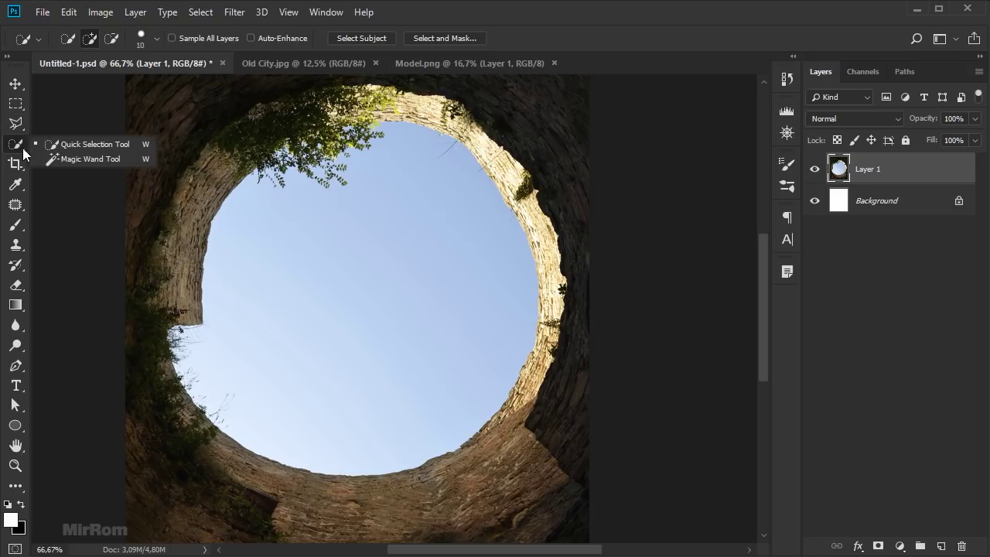
click(75, 157)
click(263, 248)
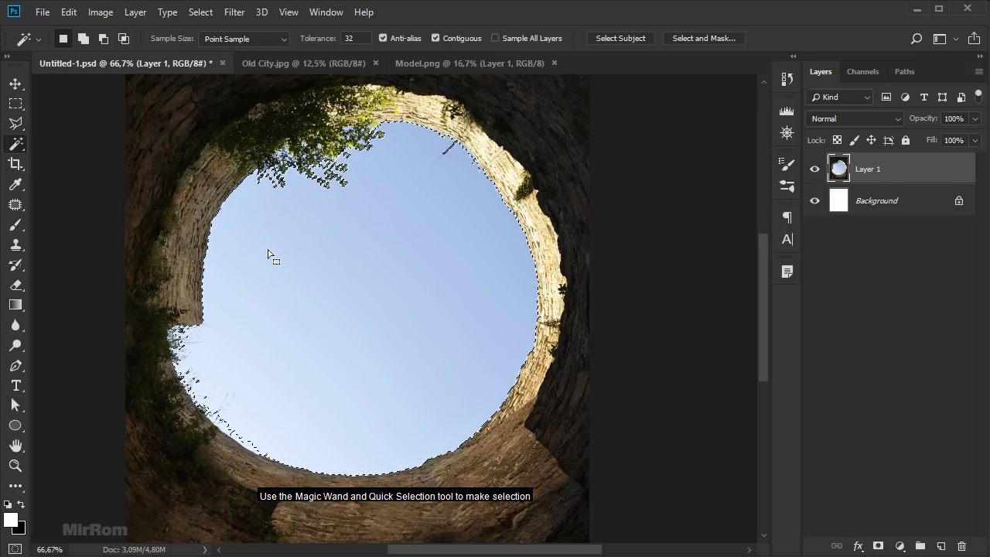
Step: Refine the sky selection around the leaves and grass with a smaller Quick Selection brush
click(21, 150)
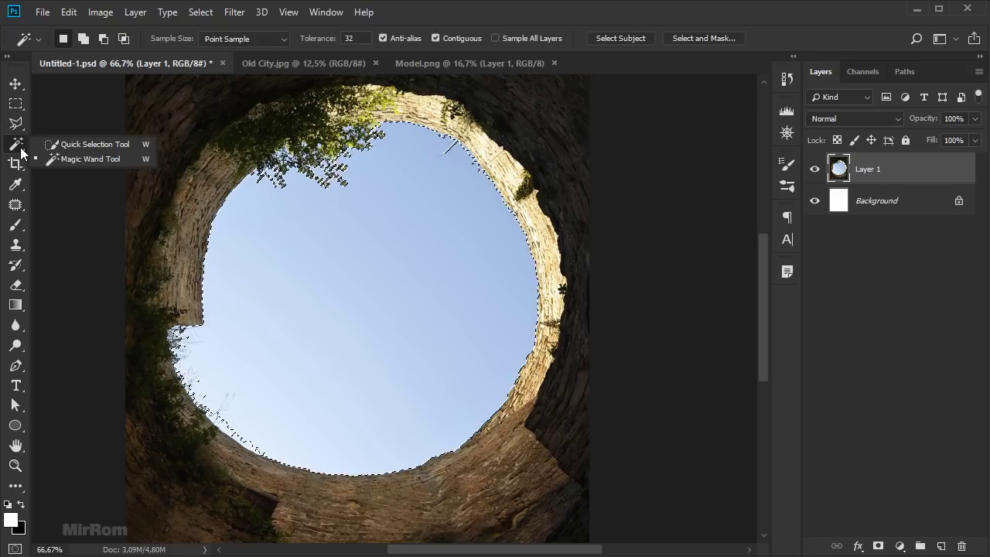
click(61, 147)
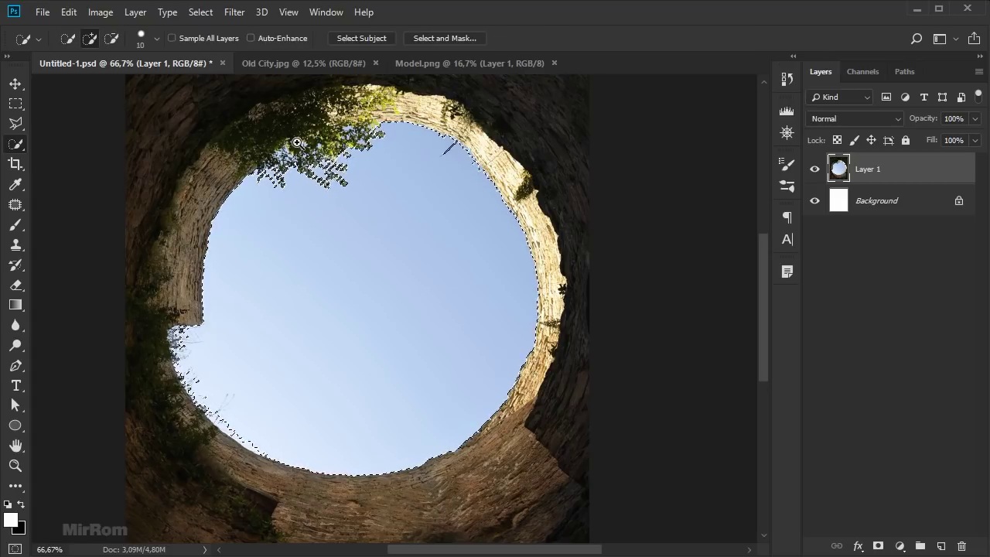
scroll(297, 172, up, 1)
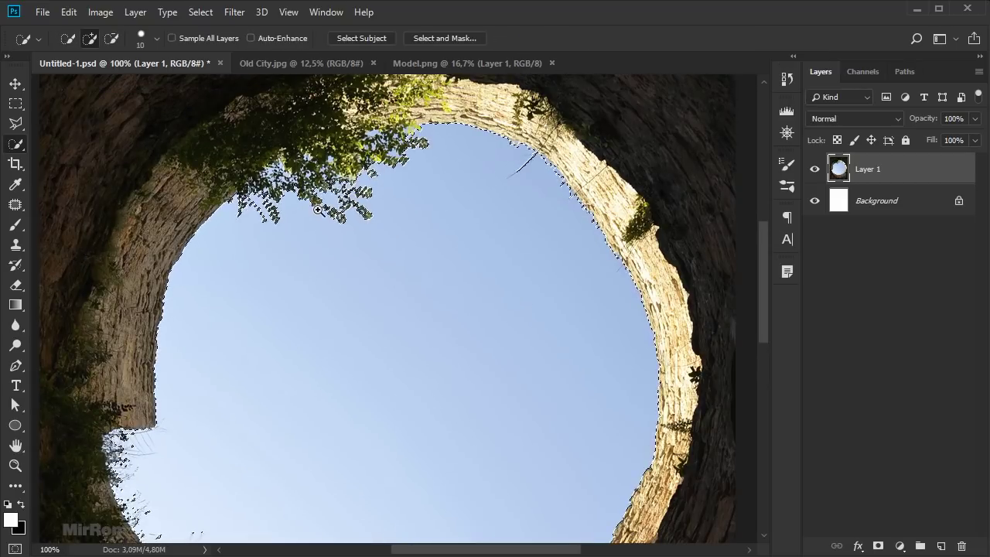
scroll(294, 232, up, 1)
key(bracketleft)
key(bracketleft)
key(bracketleft)
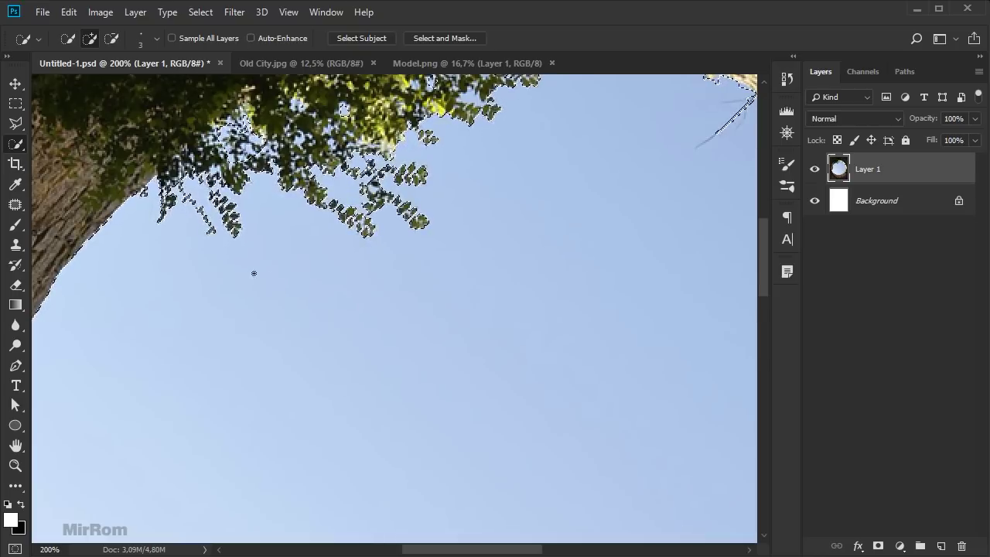
scroll(255, 273, down, 2)
scroll(332, 285, down, 3)
scroll(332, 286, down, 1)
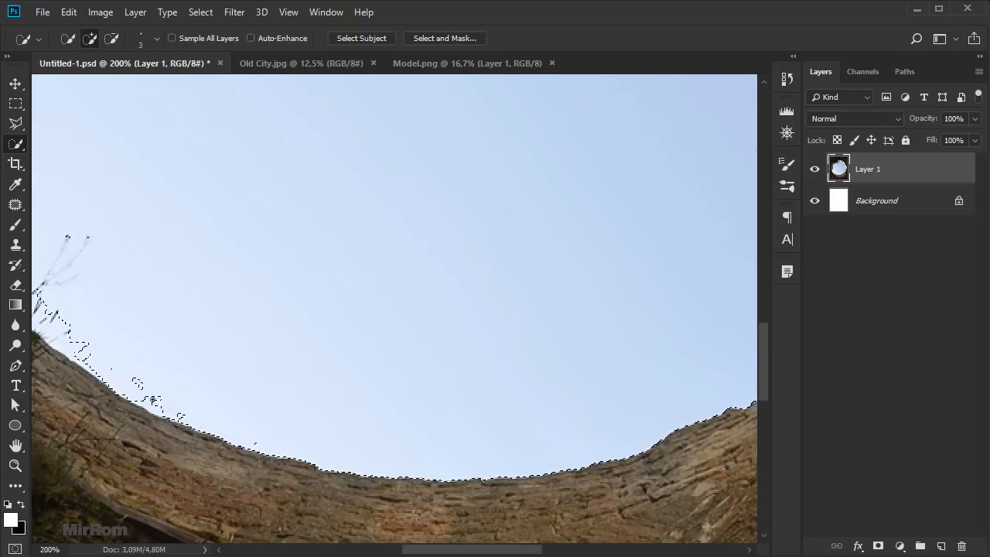
scroll(128, 398, left, 5)
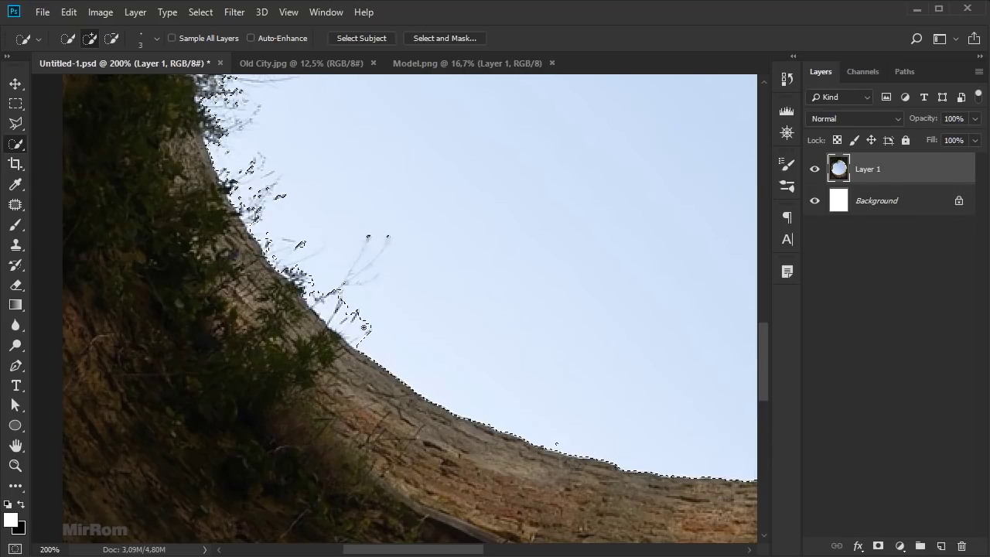
scroll(364, 327, up, 2)
scroll(363, 327, up, 1)
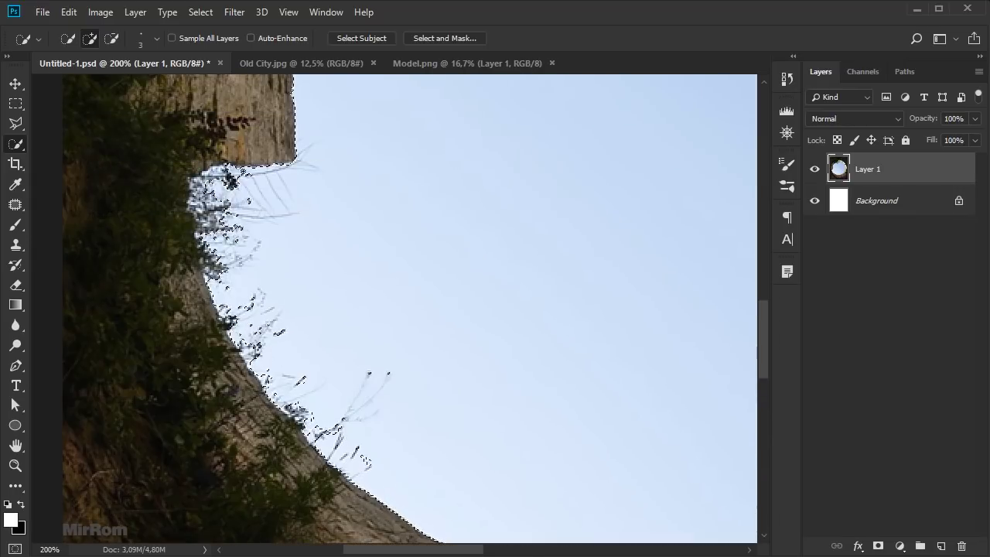
alt+scroll(377, 262, down, 3)
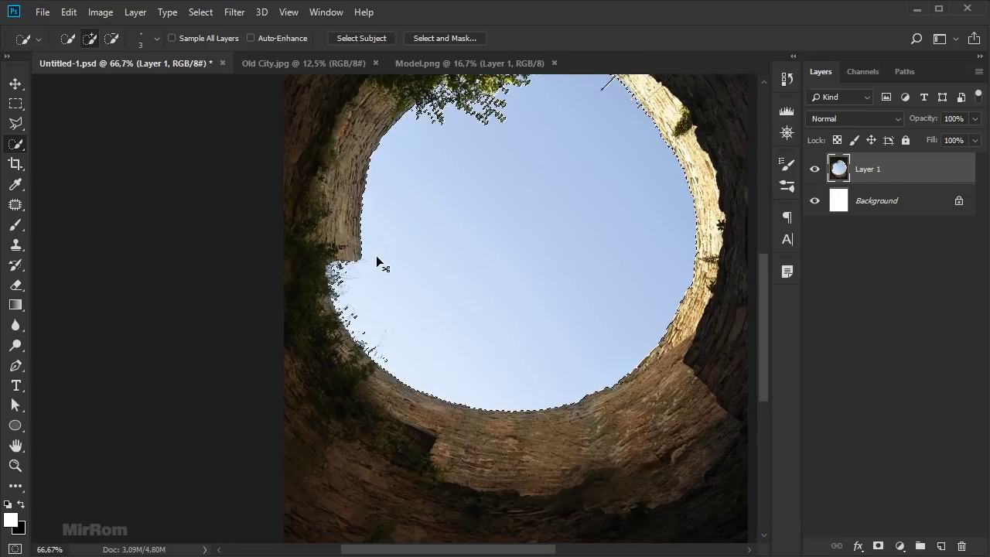
scroll(603, 221, up, 2)
scroll(531, 379, right, 2)
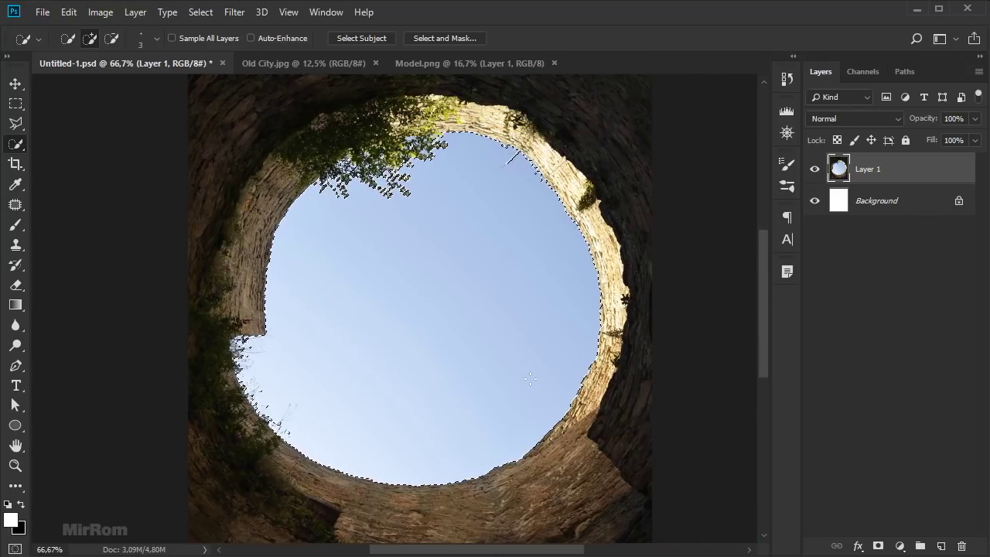
Step: Add a layer mask to Layer 1 hiding the selected sky, and zoom into the arch top
click(878, 545)
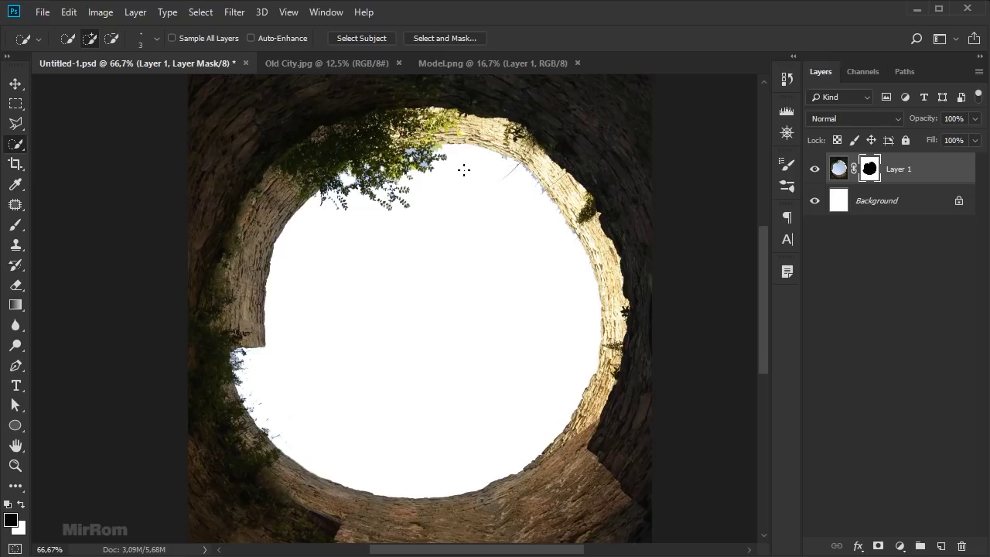
click(439, 177)
scroll(458, 232, down, 1)
scroll(458, 232, down, 1)
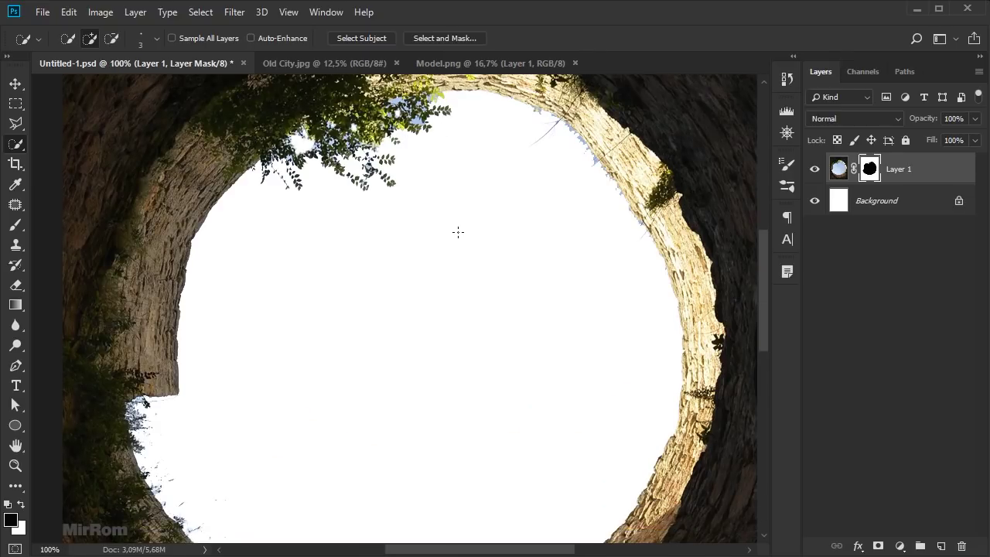
scroll(416, 97, up, 2)
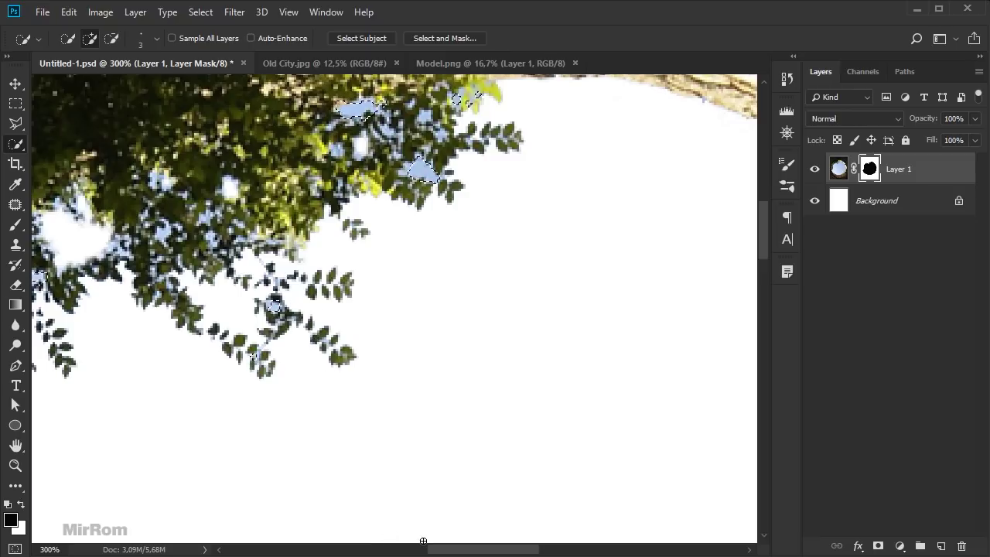
scroll(464, 310, left, 5)
Step: Fill the sky gaps between the leaves on the mask with the foreground colour
key(alt+BackSpace)
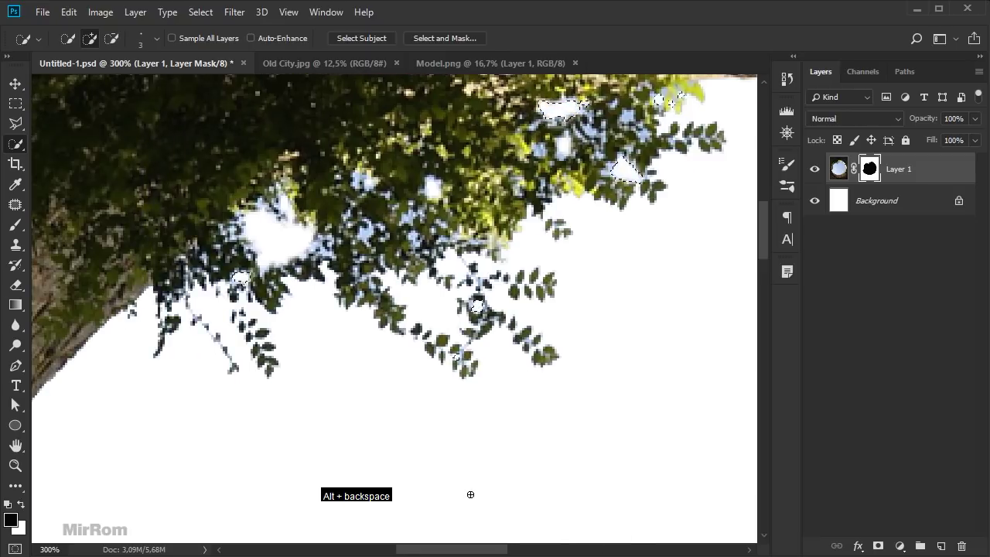
alt+scroll(471, 494, down, 3)
alt+scroll(470, 494, down, 2)
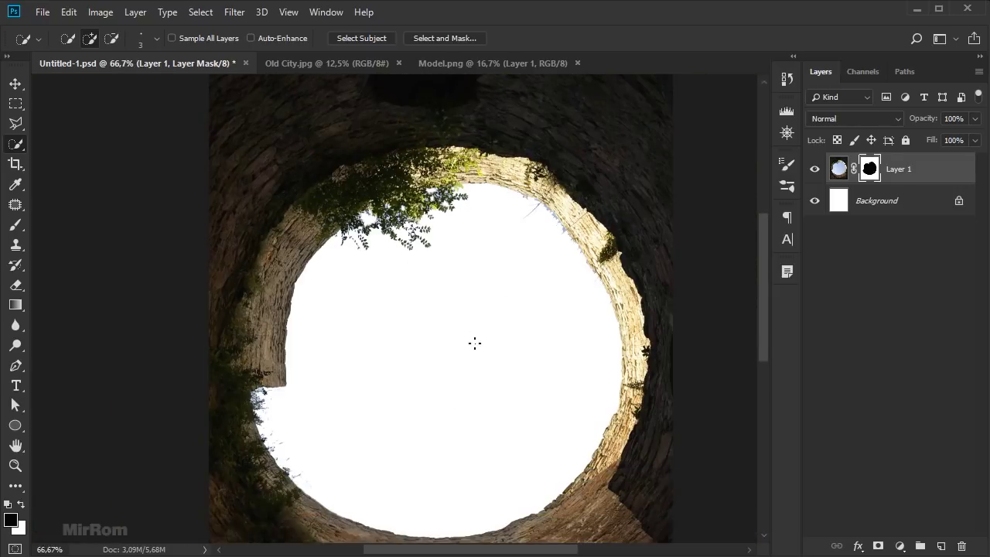
scroll(475, 235, down, 2)
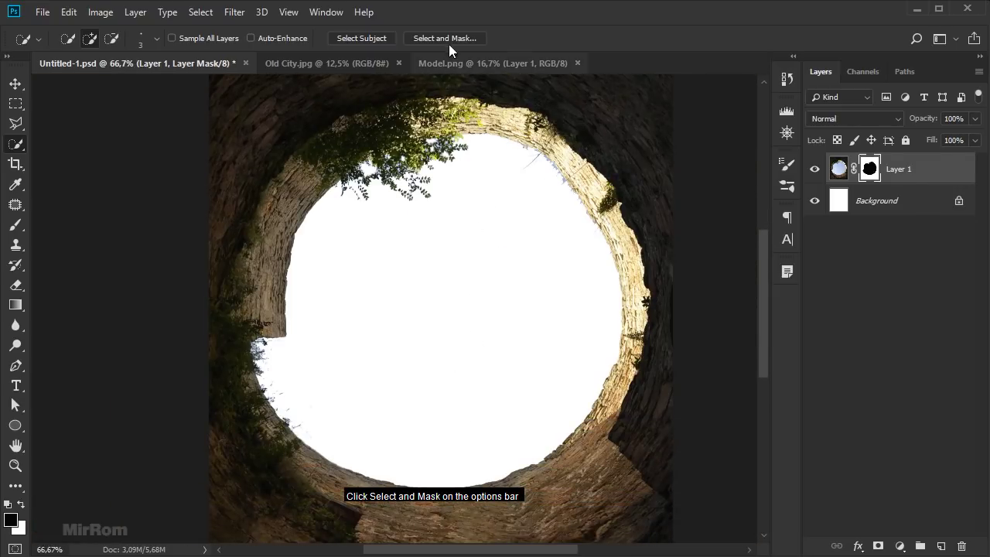
Step: In Select and Mask, paint the leaf edge with a smaller Refine Edge Brush
click(446, 38)
alt+scroll(346, 225, up, 1)
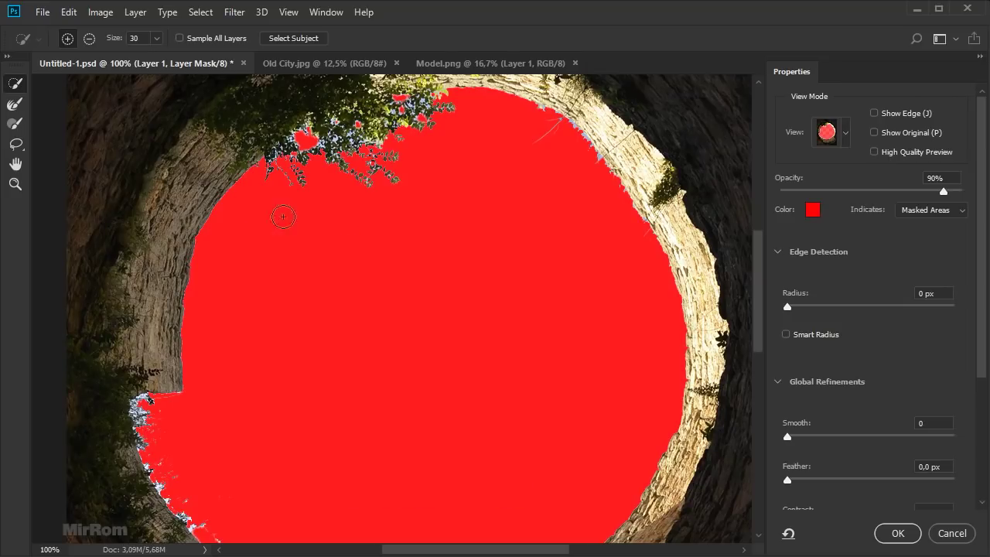
click(17, 105)
alt+scroll(403, 110, up, 1)
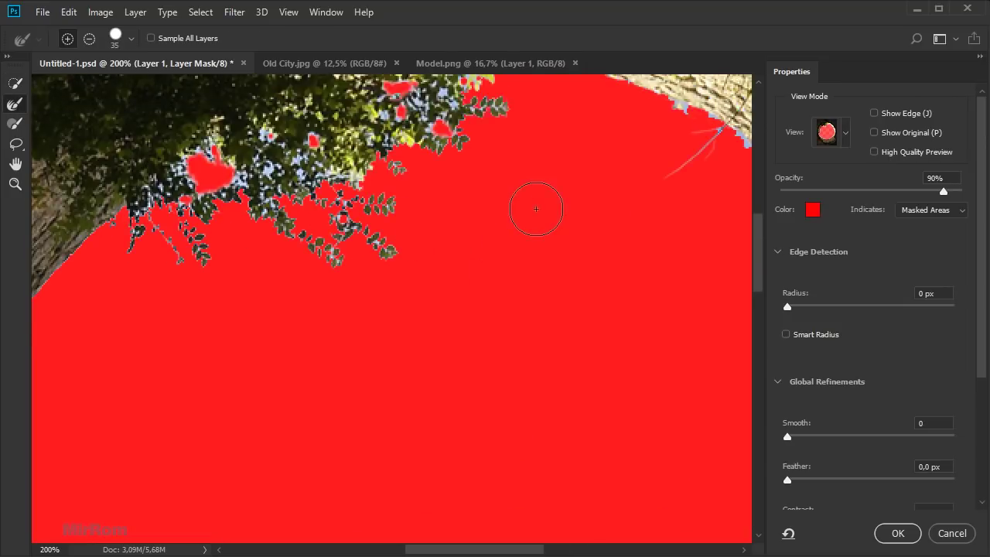
scroll(536, 209, up, 1)
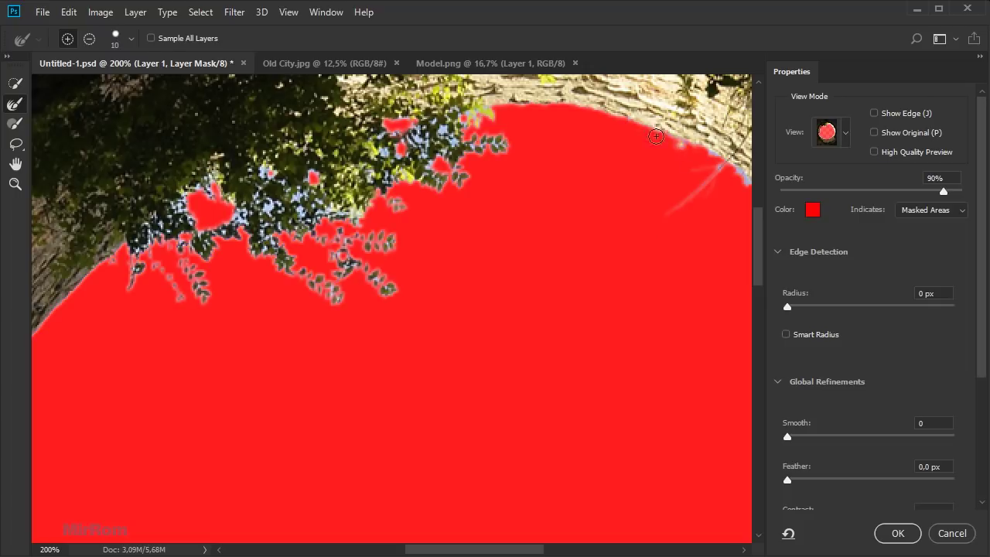
key(bracketleft)
key(bracketleft)
key(bracketleft)
key(bracketleft)
drag(266, 217, 444, 129)
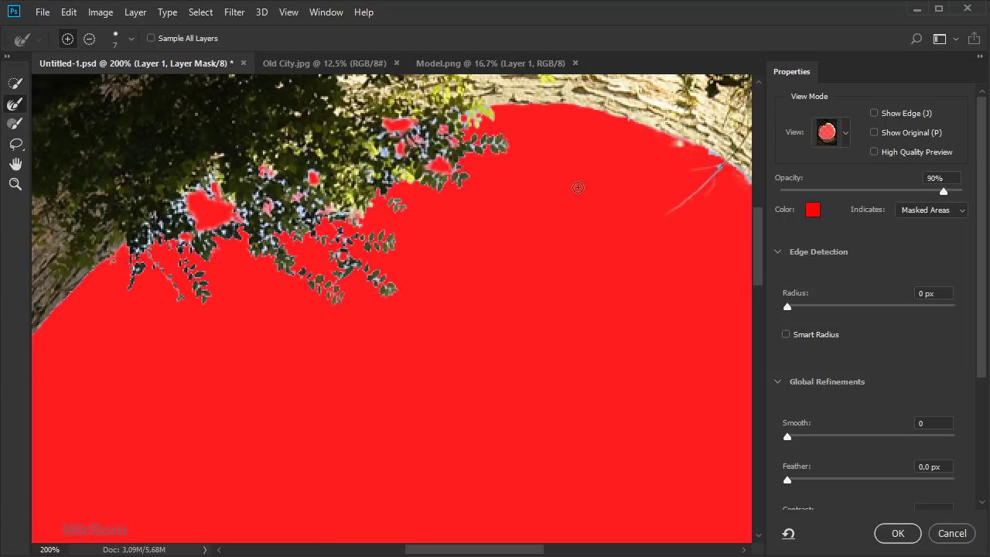
Step: Refine the mask edge along the left cliff and lower left wall with the Refine Edge Brush
scroll(519, 250, down, 2)
scroll(515, 294, down, 5)
key(ctrl+0)
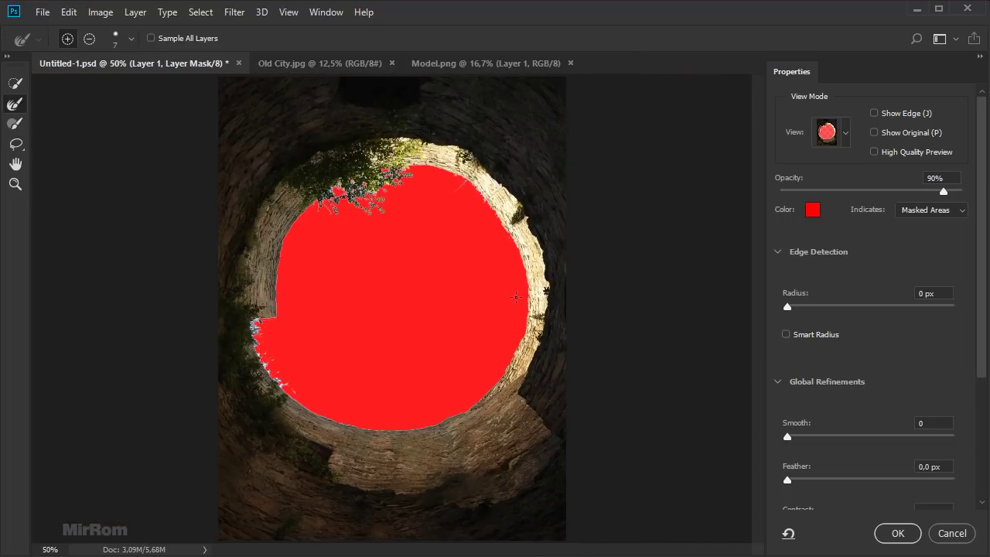
click(145, 372)
click(168, 357)
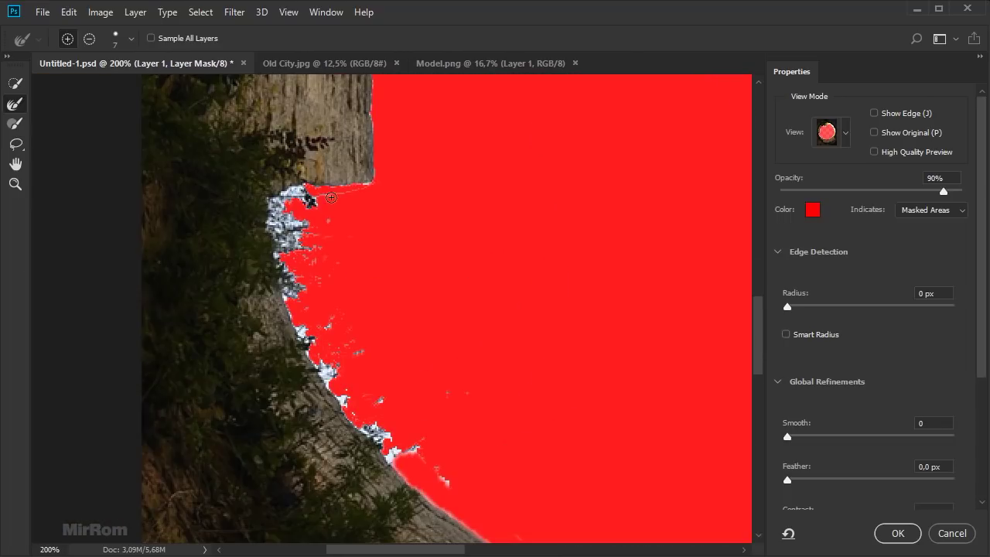
mouse_move(360, 195)
mouse_down()
mouse_move(319, 227)
mouse_move(299, 277)
mouse_up()
key([)
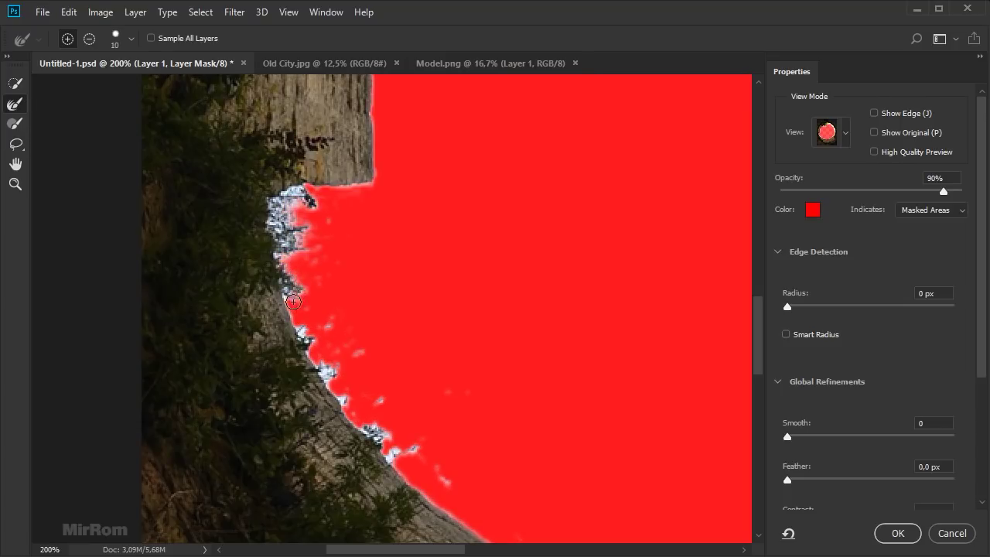
mouse_move(315, 333)
mouse_down()
mouse_move(332, 380)
mouse_move(421, 452)
mouse_up()
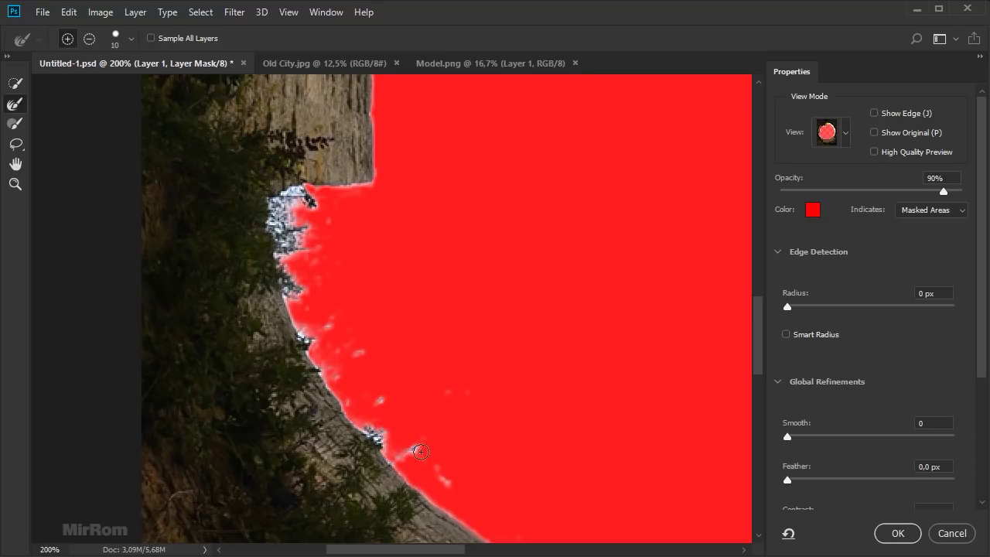
key(ctrl+minus)
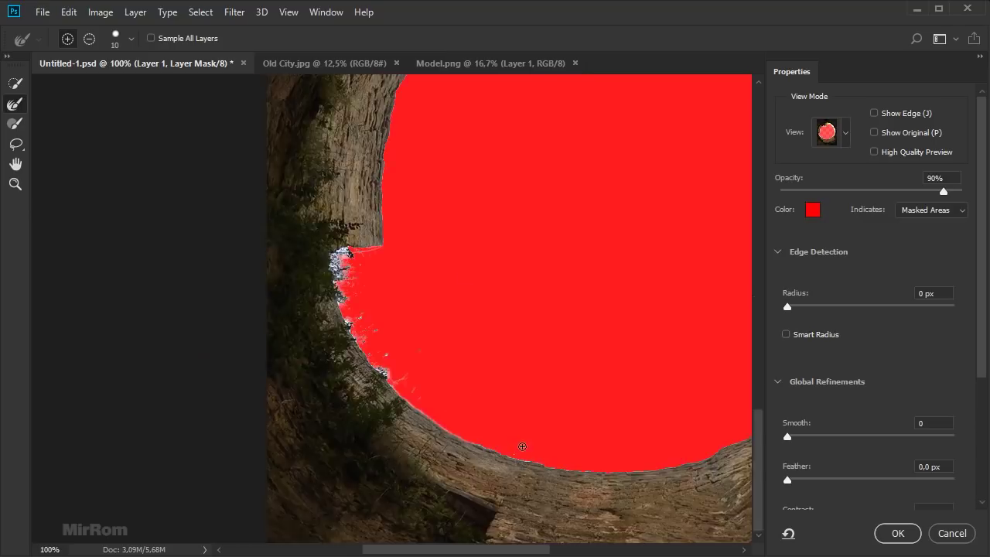
key(ctrl+minus)
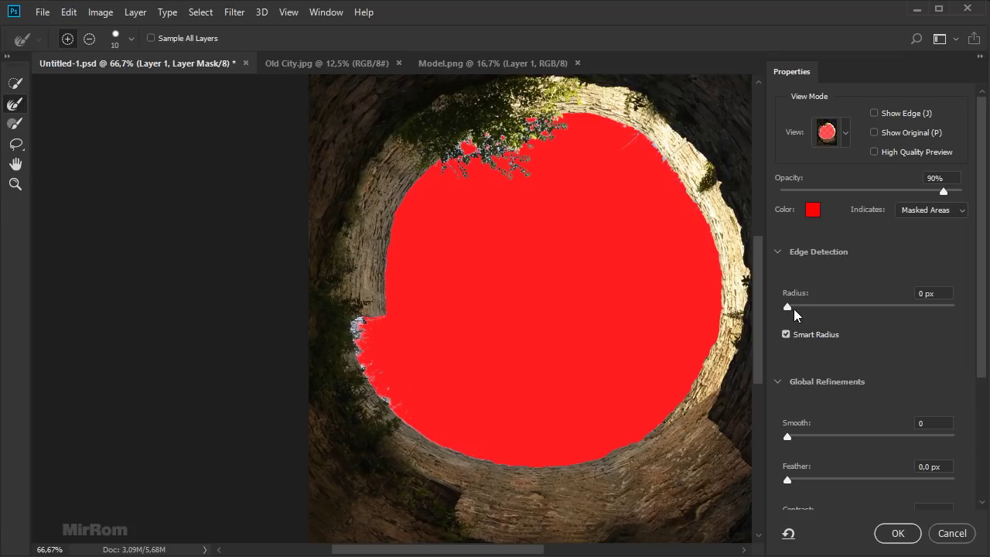
Step: Set Smart Radius 2 px, Smooth 5 and Shift Edge -3%, then apply the mask
click(794, 307)
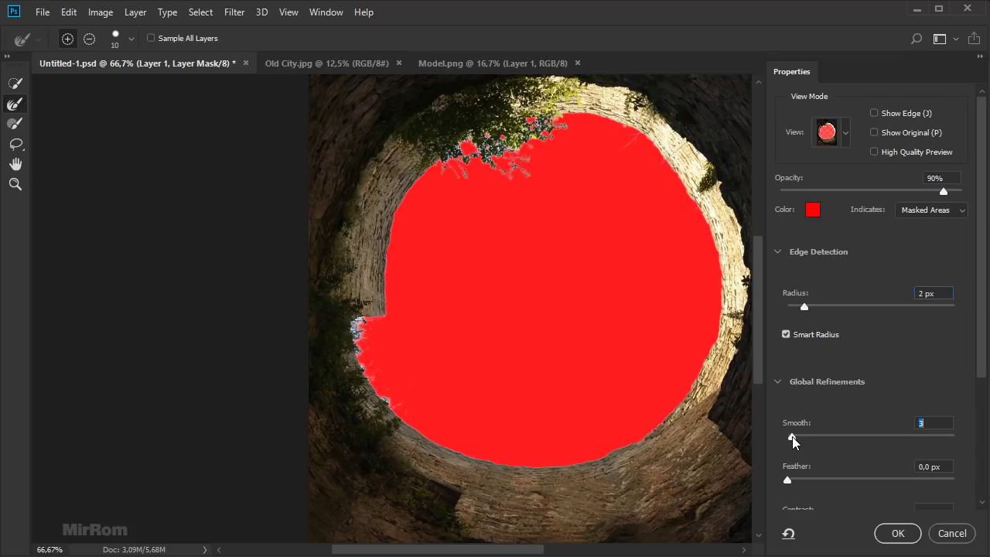
scroll(923, 427, down, 3)
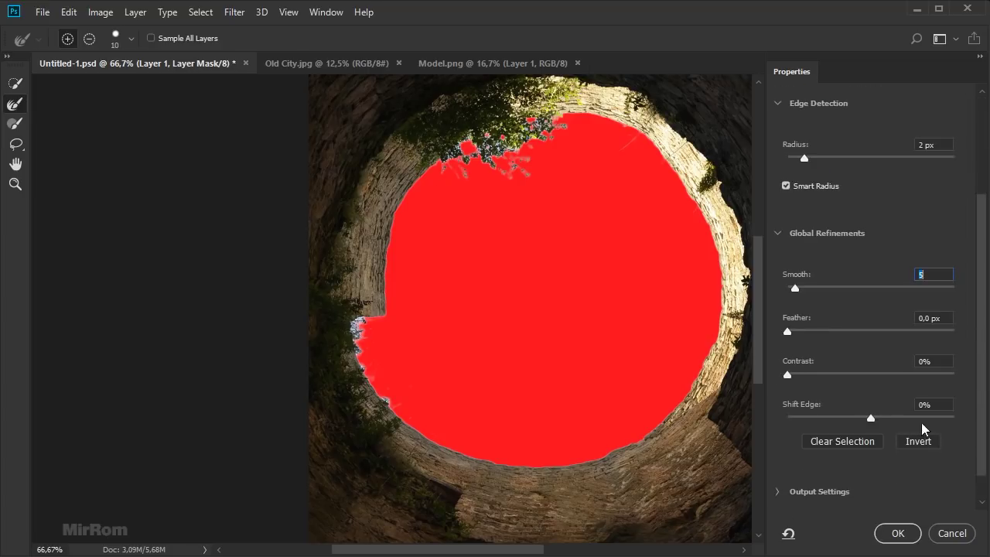
drag(860, 418, 870, 417)
click(909, 533)
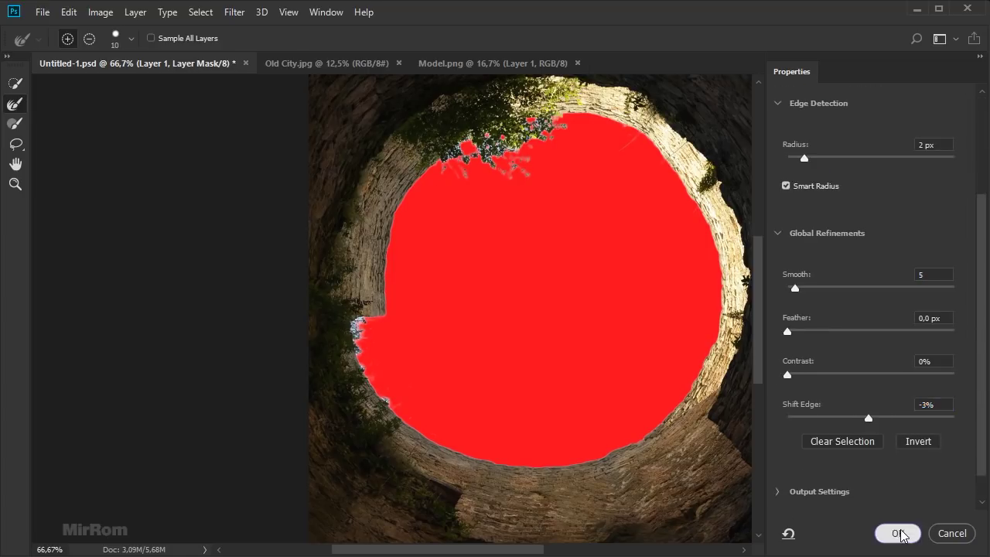
scroll(210, 400, up, 1)
scroll(199, 342, down, 1)
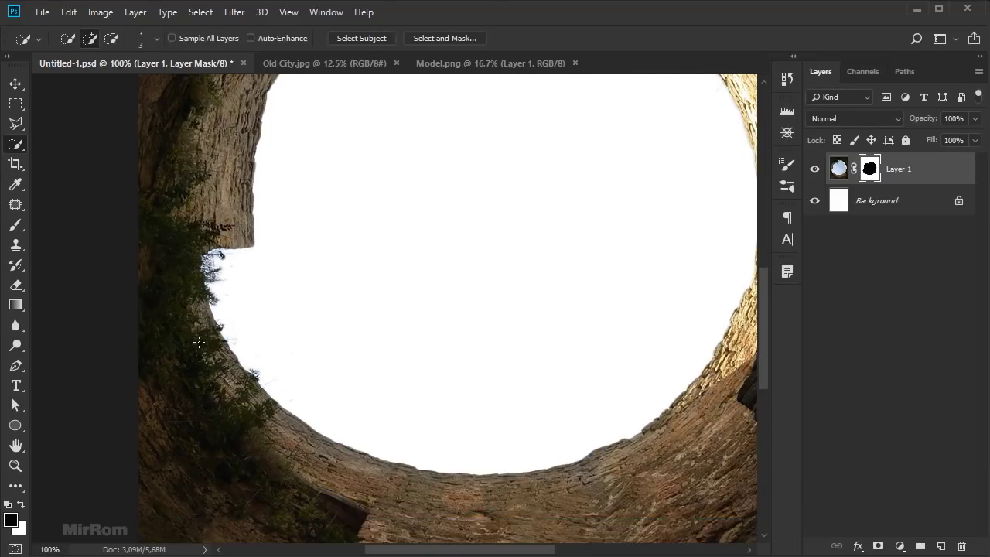
drag(16, 224, 66, 223)
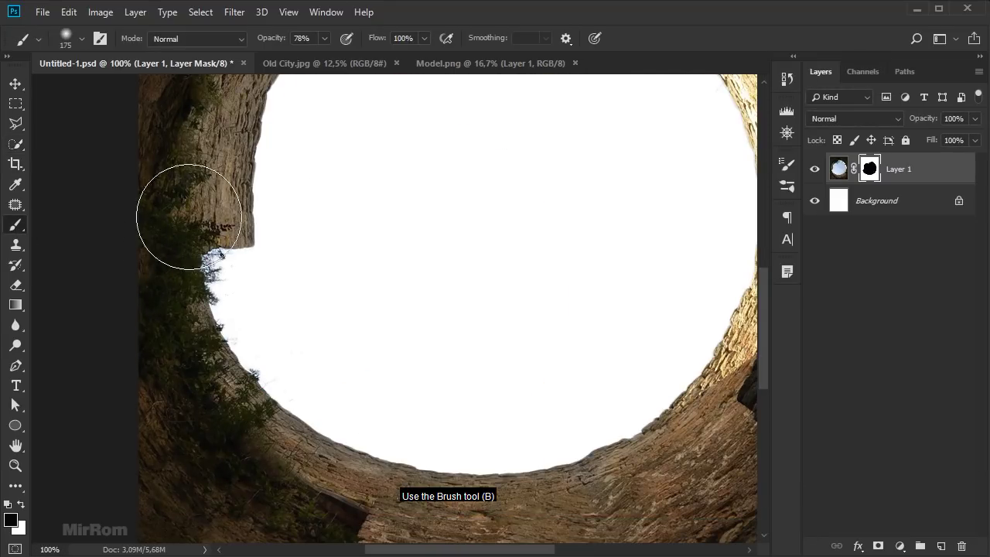
drag(321, 37, 384, 64)
key(bracketleft)
key(bracketleft)
key(bracketleft)
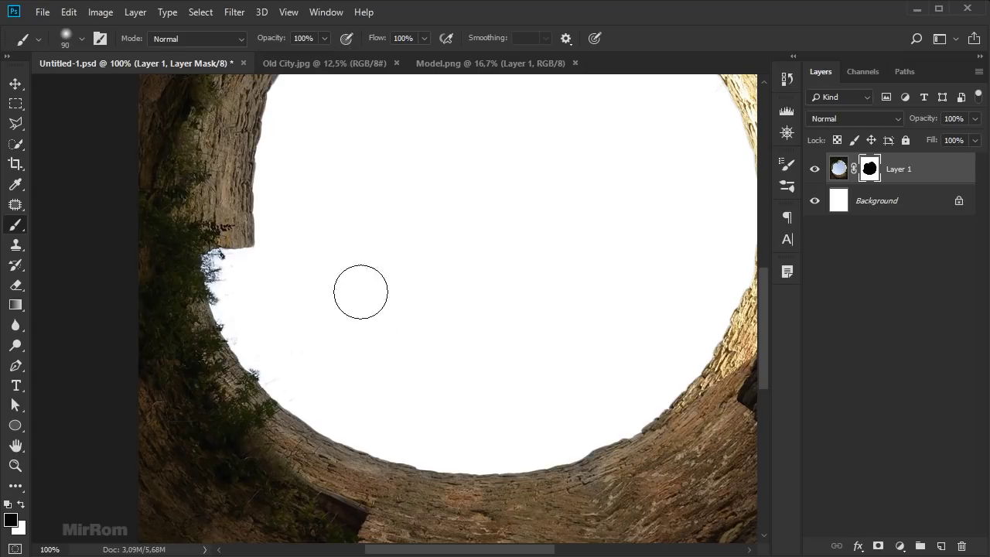
right_click(439, 332)
key(Return)
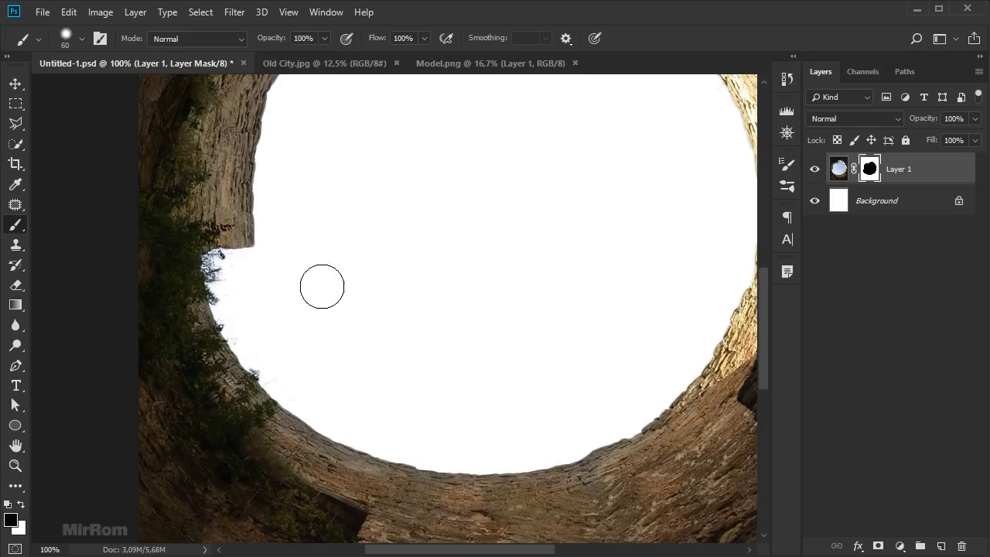
scroll(399, 265, up, 3)
key(v)
scroll(398, 267, down, 1)
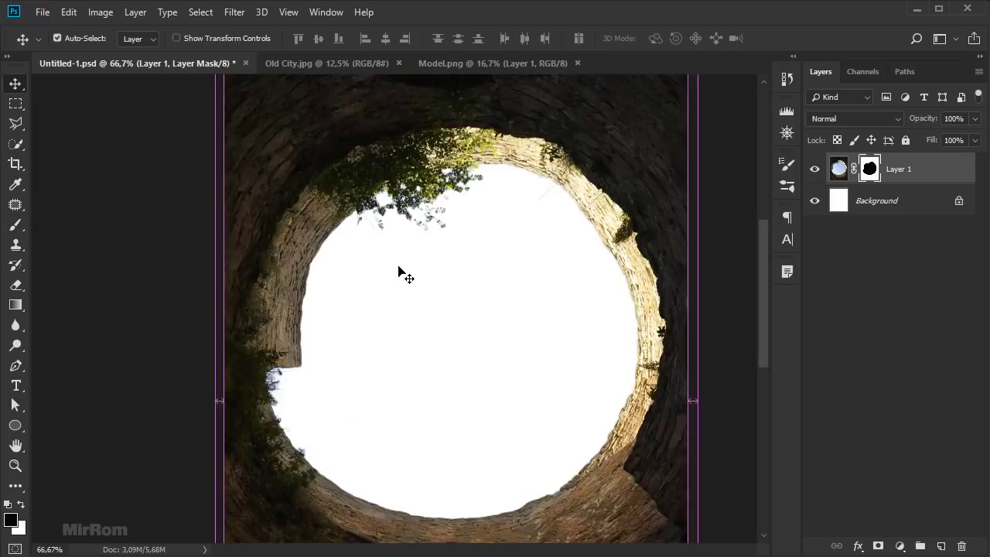
scroll(398, 267, down, 1)
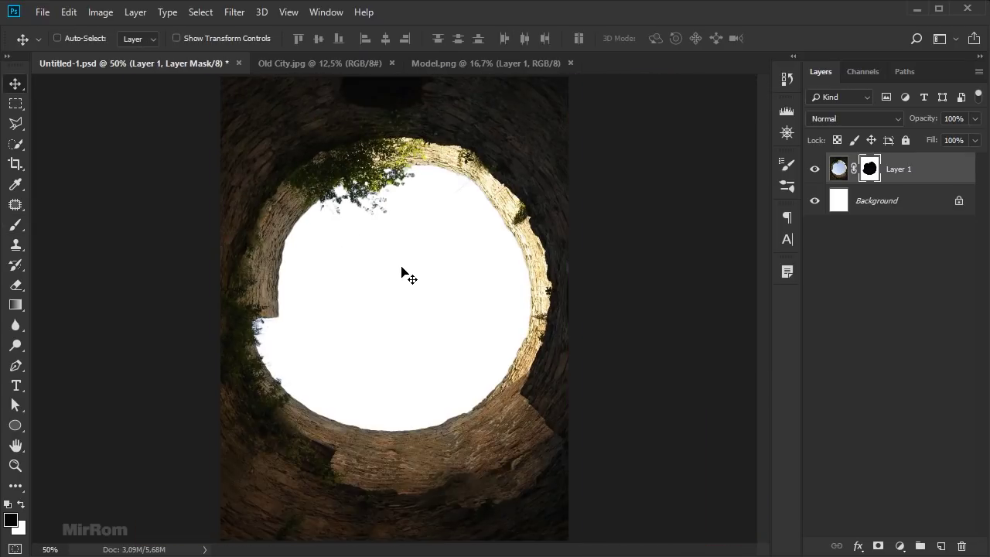
scroll(503, 276, down, 1)
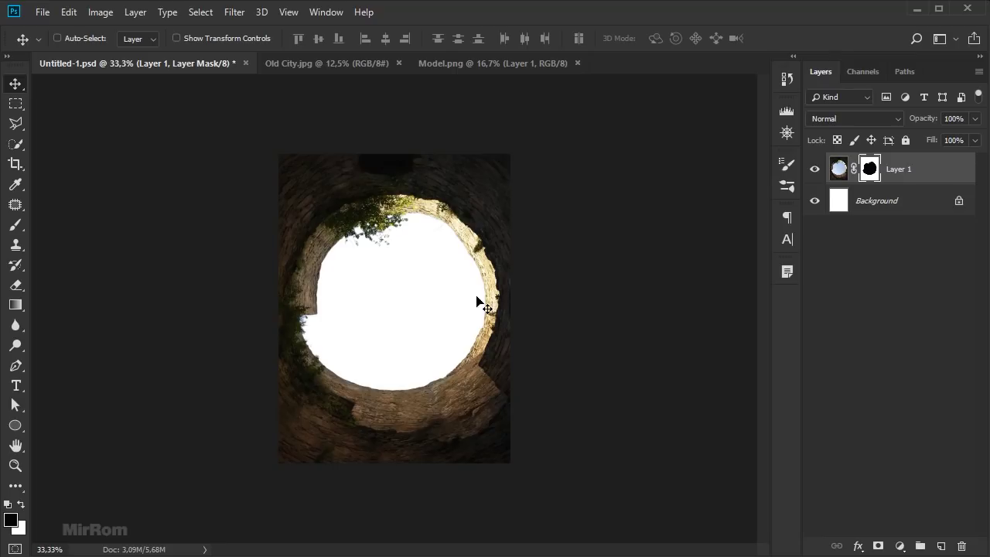
Step: Drag the Old City photo into the composite above the Background layer
click(886, 203)
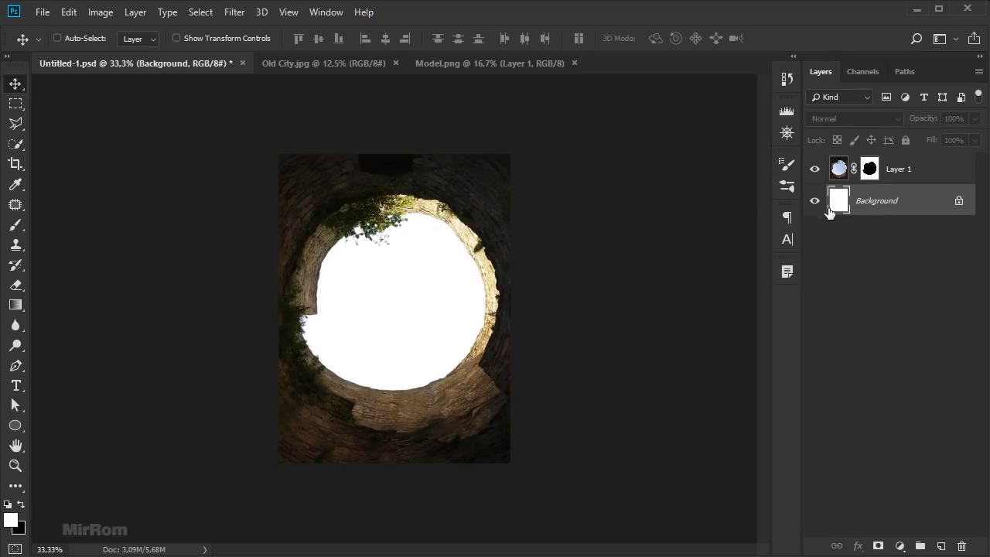
click(358, 68)
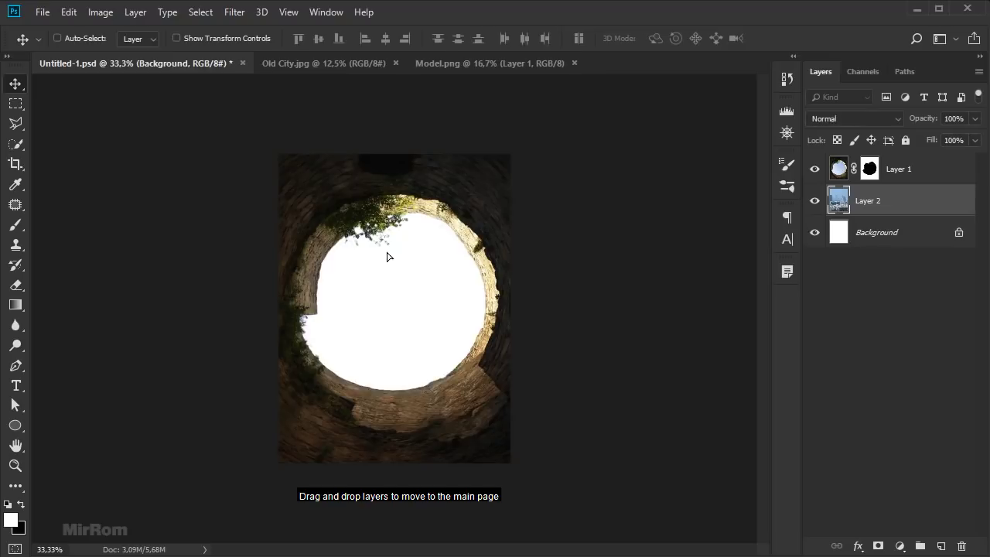
drag(389, 198, 435, 267)
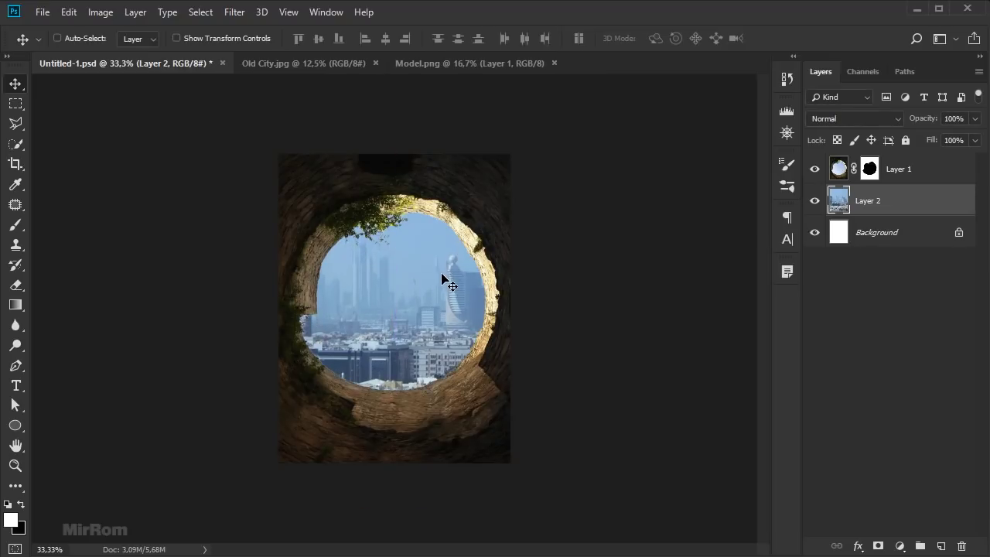
key(ctrl+plus)
Step: Scale the city photo to about 19.9% to cover the round opening, then nudge it right
key(ctrl+t)
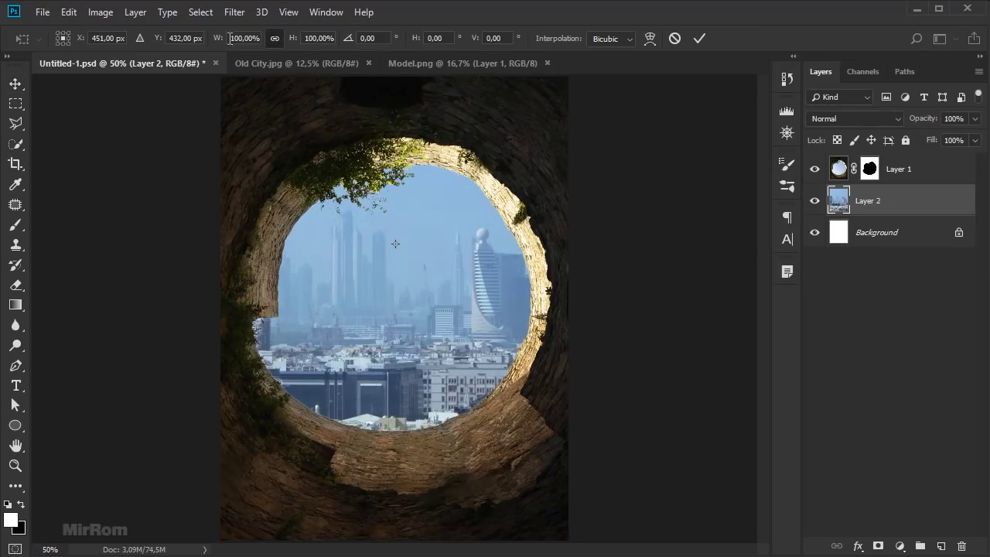
mouse_move(209, 37)
mouse_down()
mouse_move(177, 42)
mouse_move(209, 39)
mouse_up()
drag(458, 168, 468, 197)
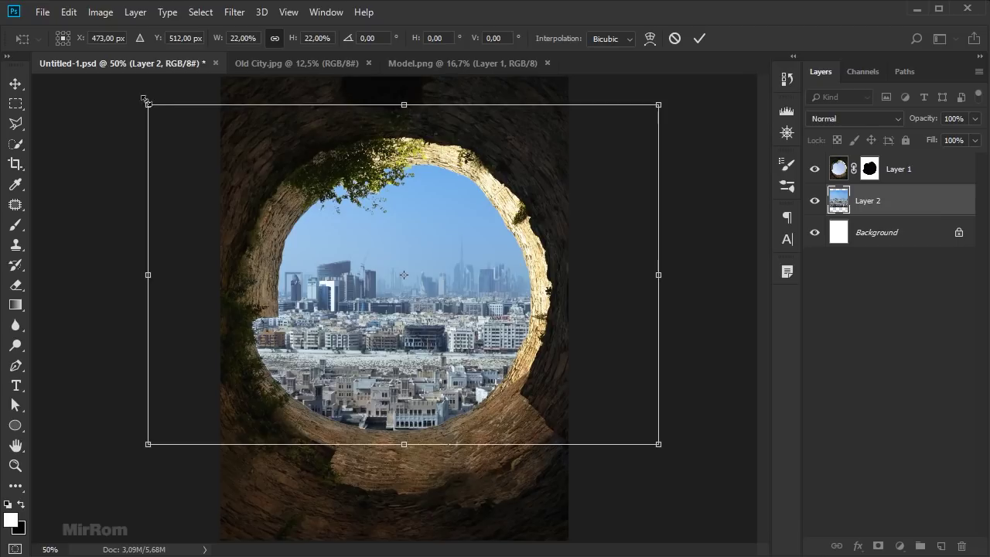
drag(145, 101, 217, 150)
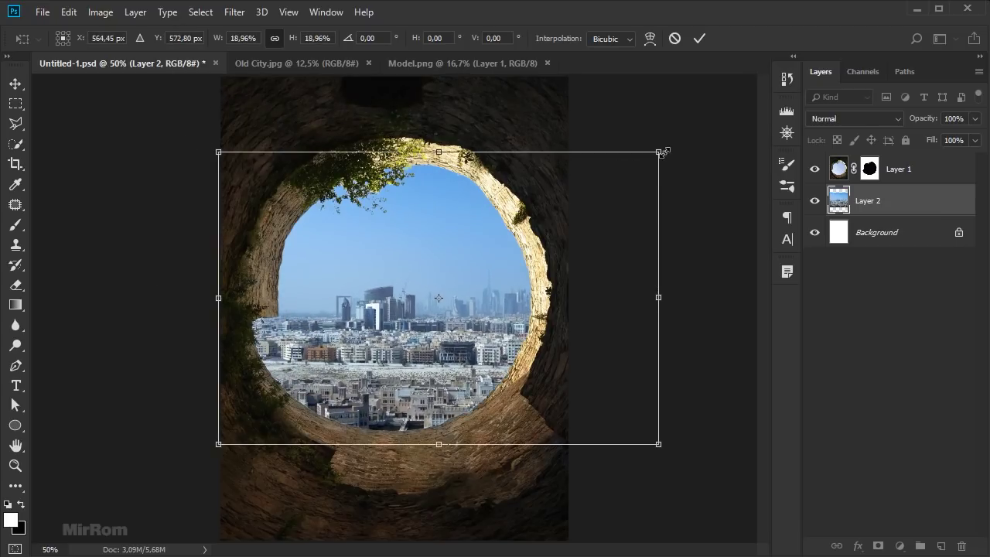
drag(660, 153, 651, 158)
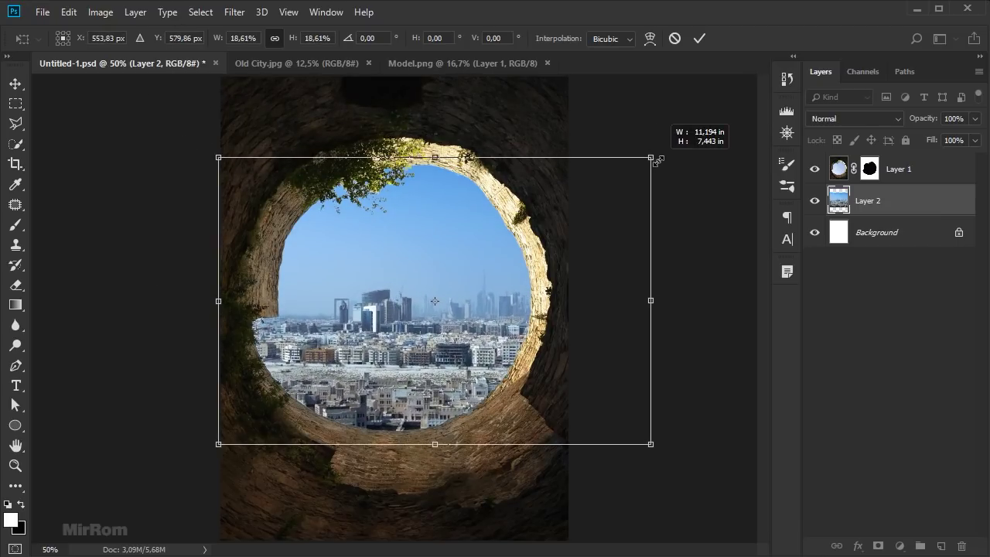
drag(543, 232, 562, 233)
drag(456, 444, 457, 433)
drag(454, 157, 454, 161)
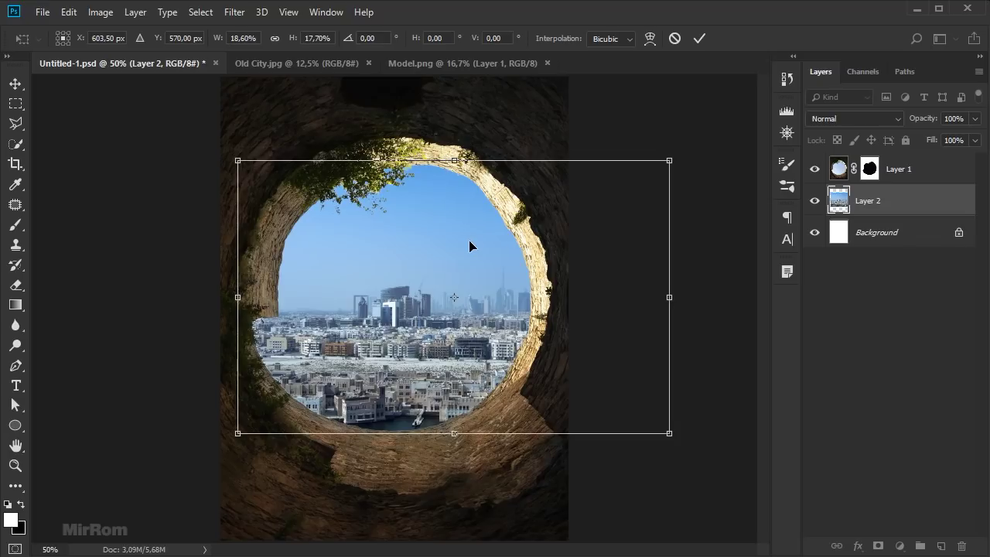
drag(670, 433, 687, 453)
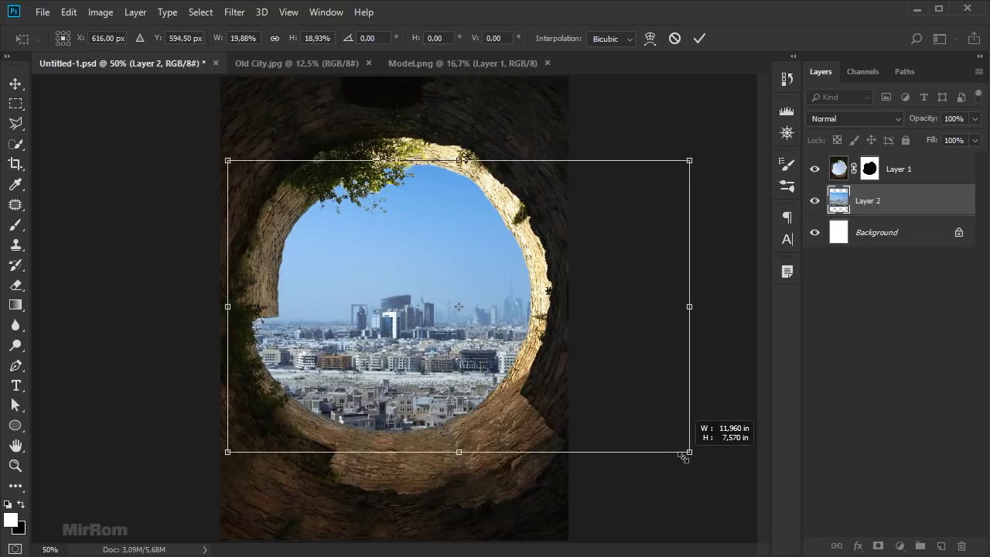
drag(610, 380, 603, 379)
click(697, 39)
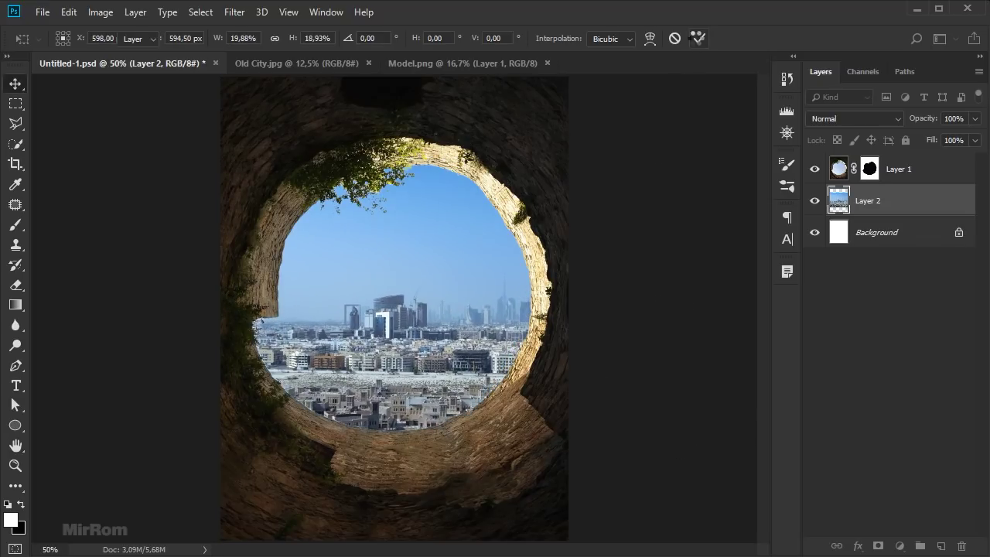
drag(466, 230, 475, 230)
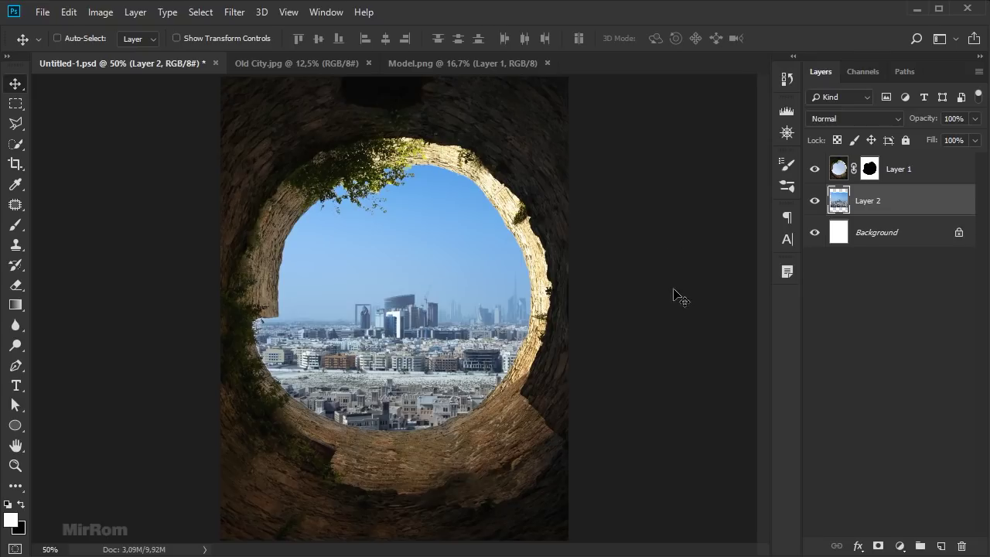
key(ctrl+minus)
Step: Add a Hue/Saturation layer clipped to Layer 1 with Saturation -55 and Lightness -17
key(ctrl+plus)
click(915, 177)
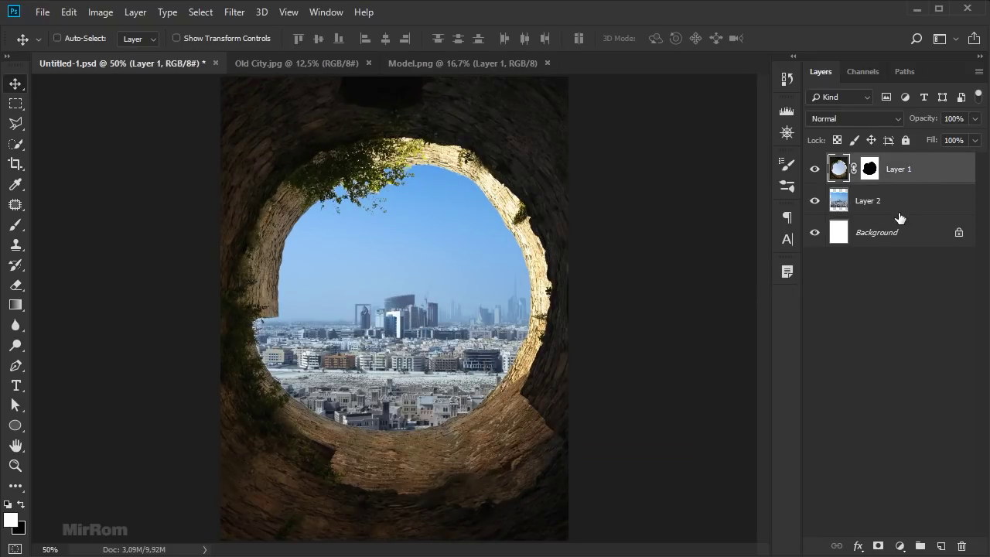
click(900, 546)
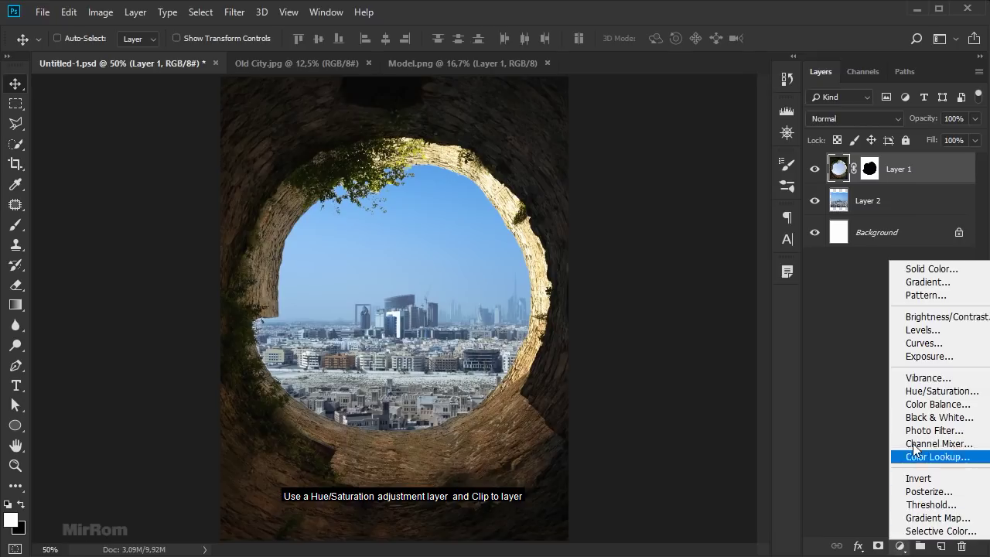
click(934, 391)
click(663, 473)
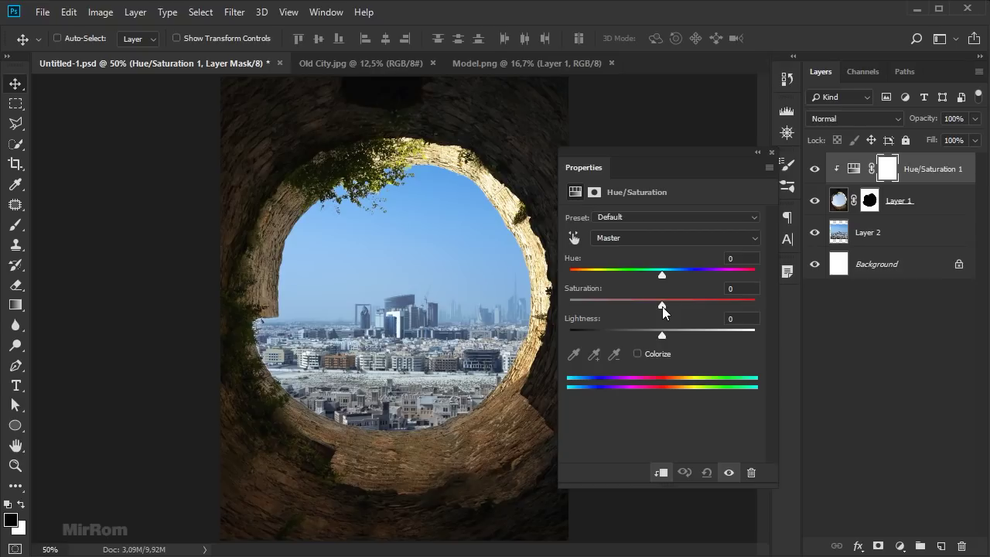
drag(662, 307, 618, 306)
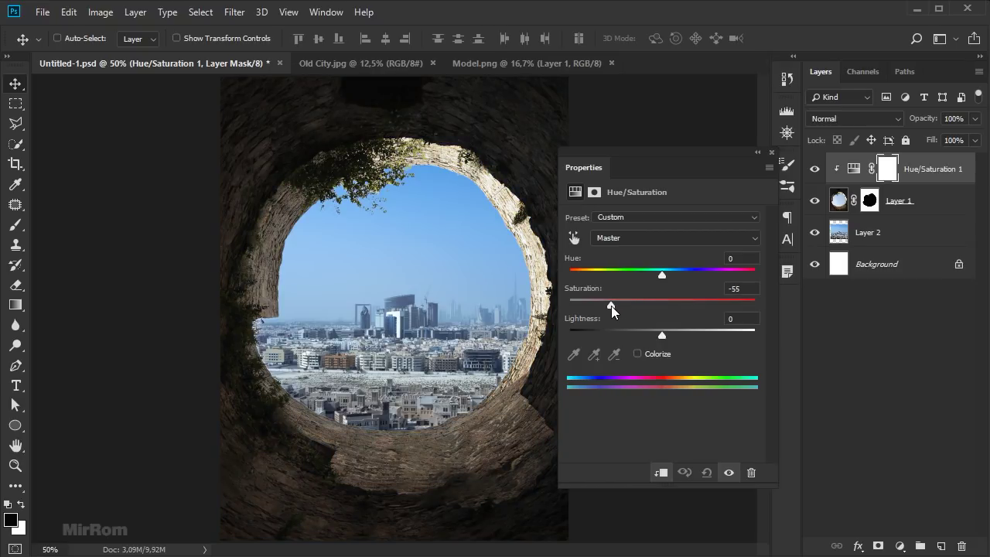
drag(663, 335, 648, 335)
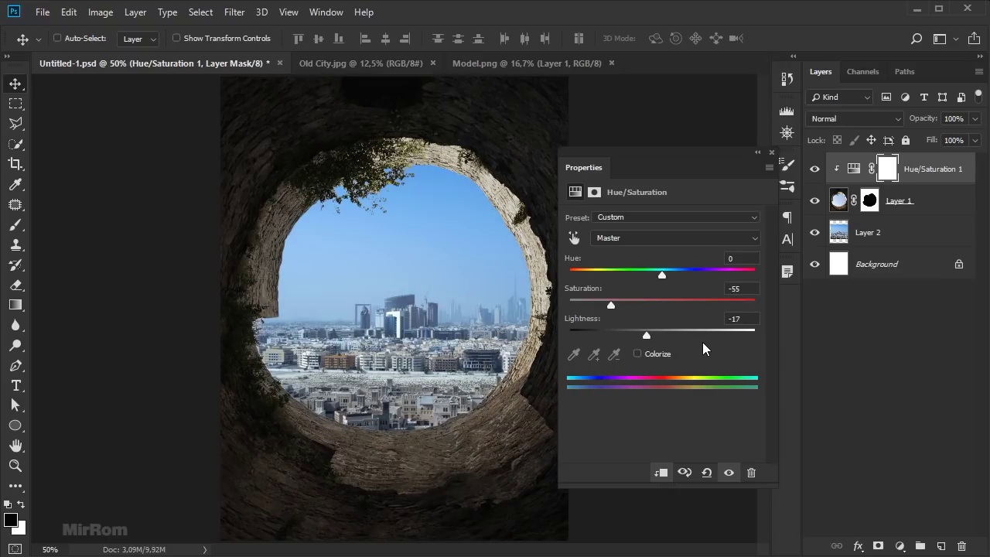
Step: Boost the Greens saturation to +74 in the Hue/Saturation adjustment
click(650, 238)
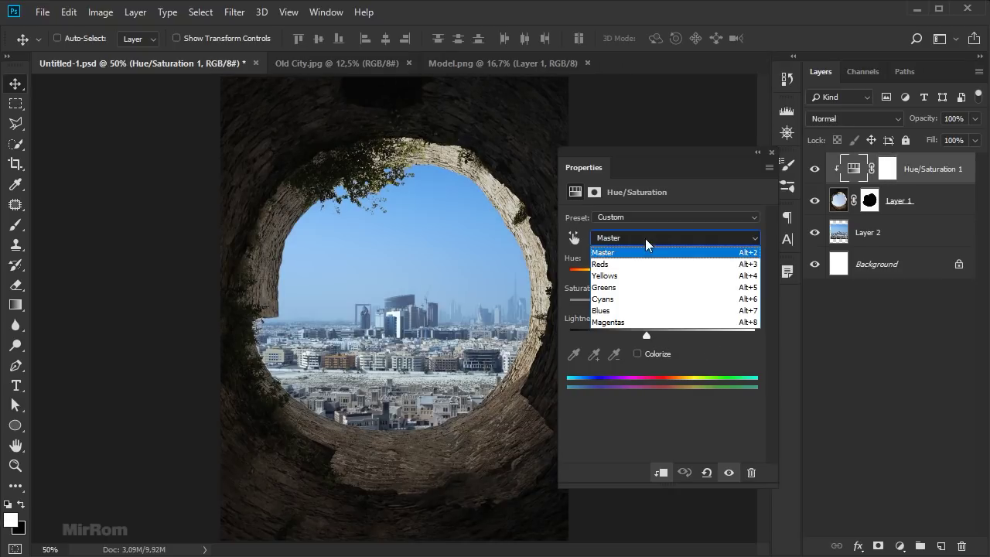
click(633, 287)
drag(663, 308, 707, 309)
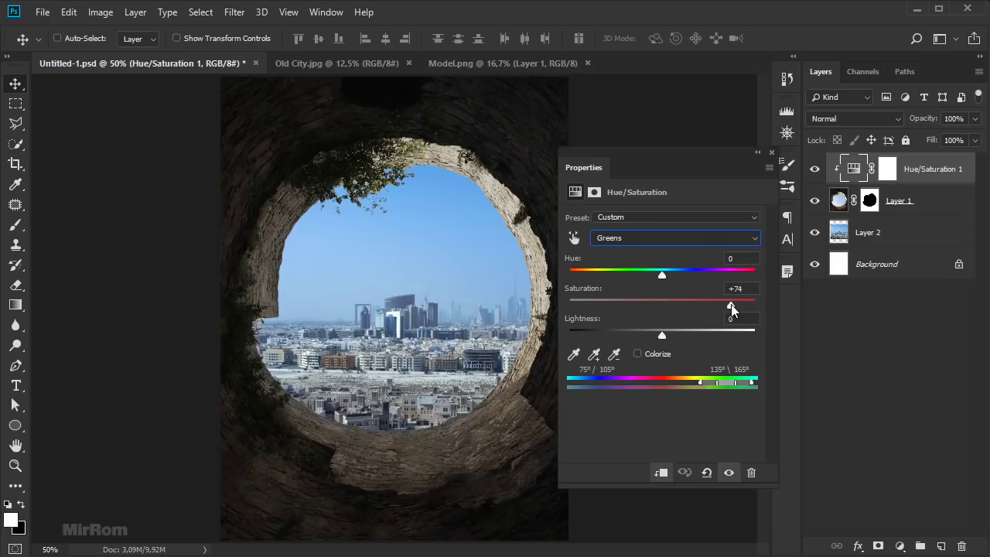
click(771, 153)
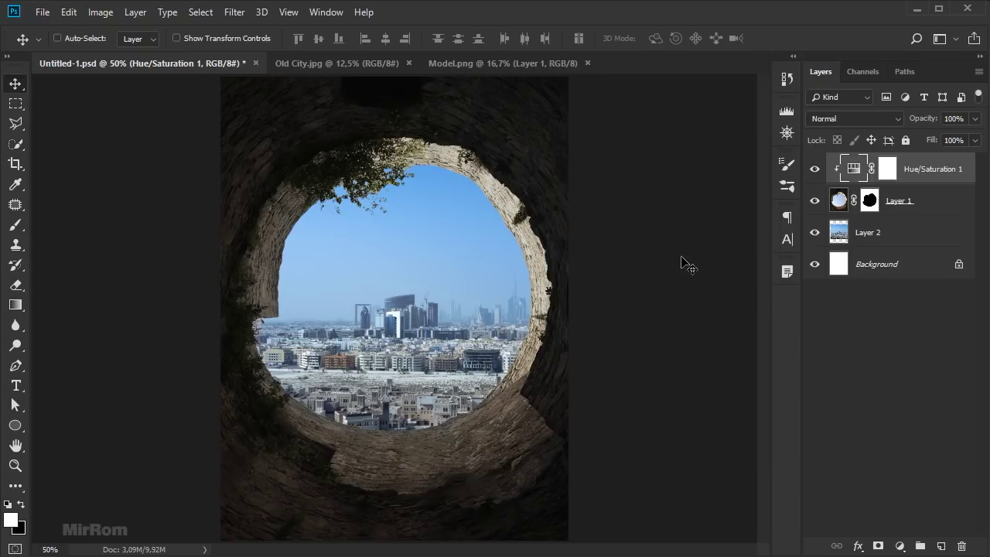
click(900, 546)
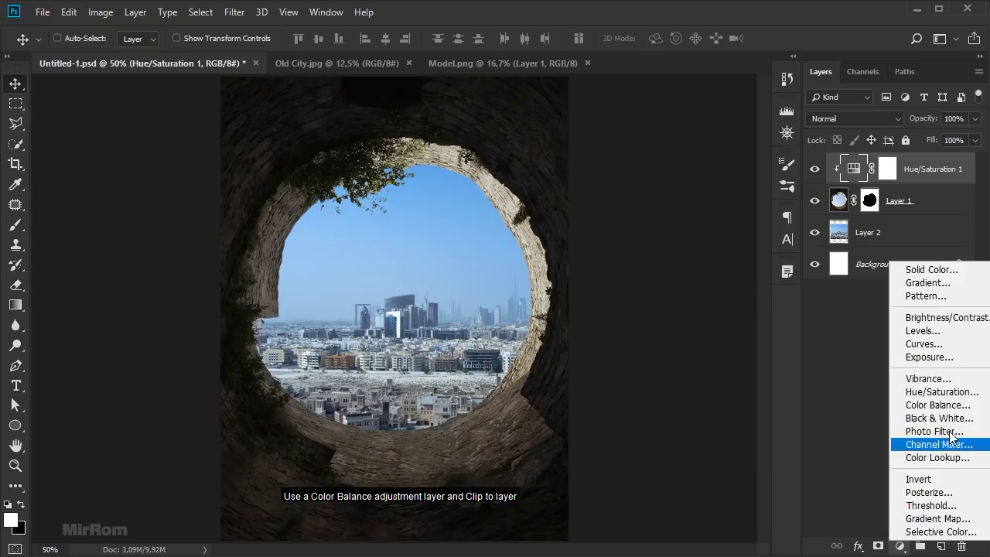
Step: Add a clipped Color Balance layer with midtones Cyan/Red -5 and Yellow/Blue +15
click(977, 411)
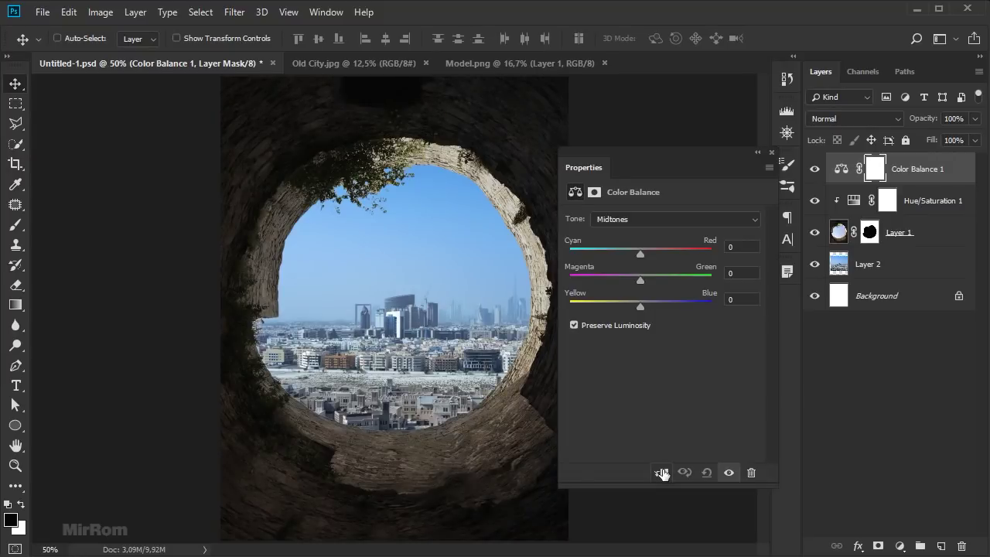
click(662, 471)
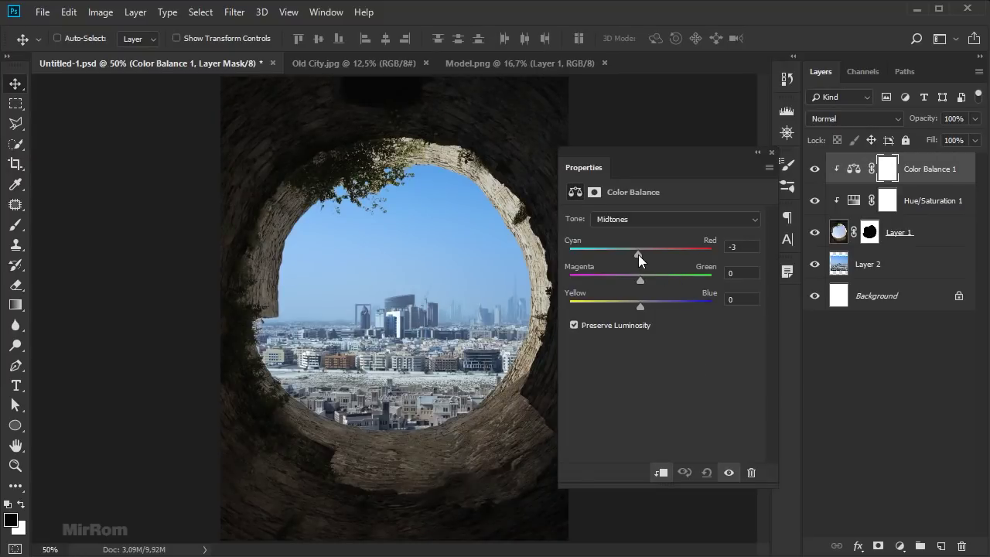
drag(648, 307, 650, 305)
click(772, 153)
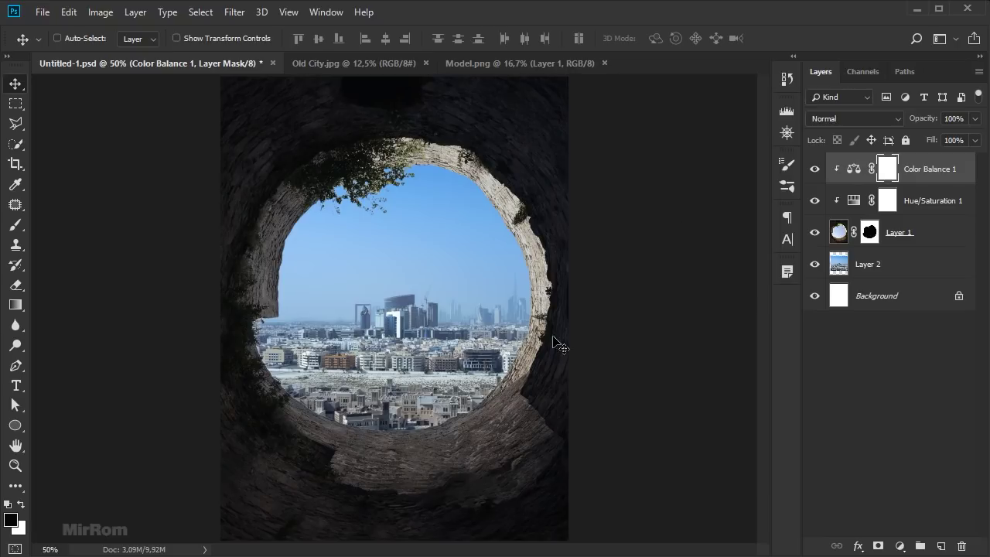
Step: Create a new Layer 3 clipped to the tunnel wall layer
key(x)
click(941, 546)
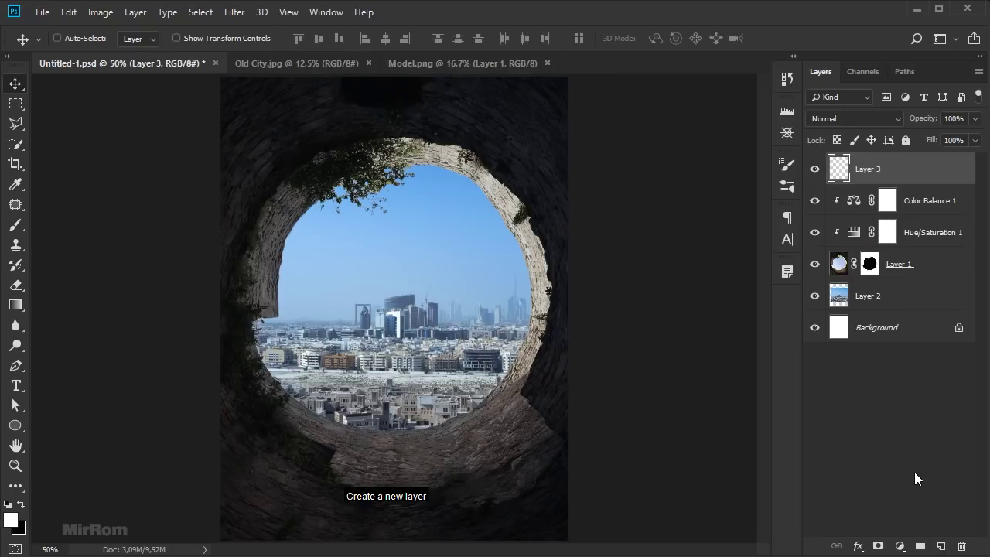
key(ctrl)
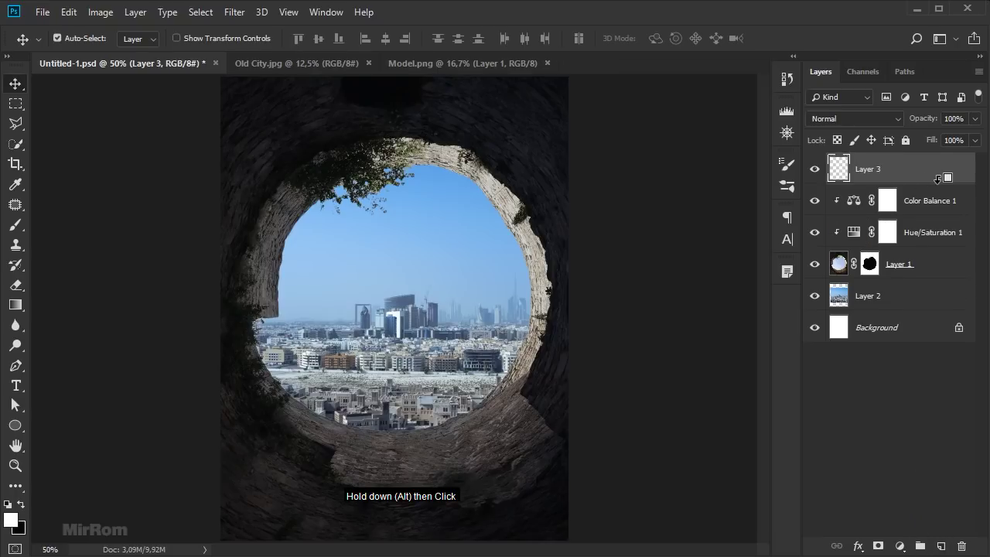
alt+click(937, 178)
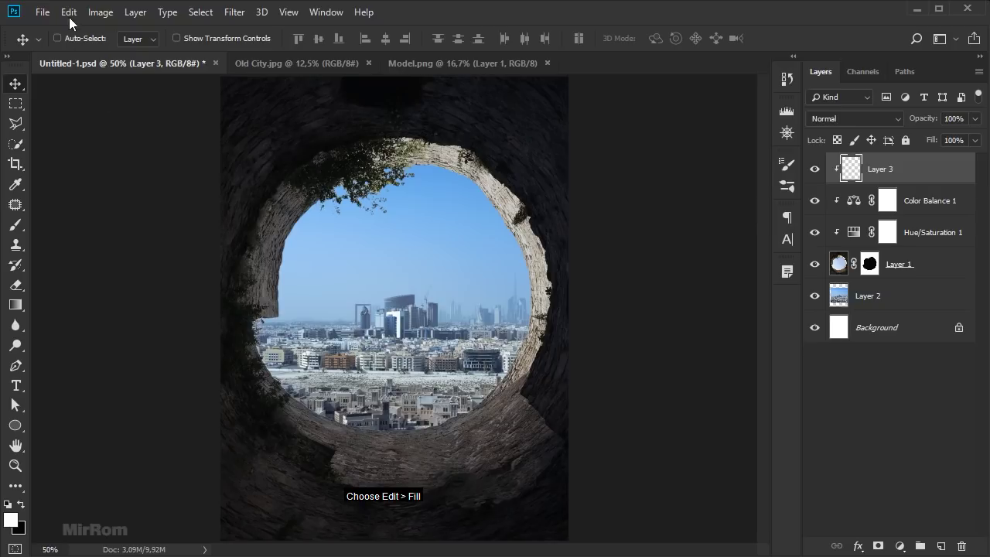
Step: Fill Layer 3 with 50% Gray using Edit > Fill
click(68, 12)
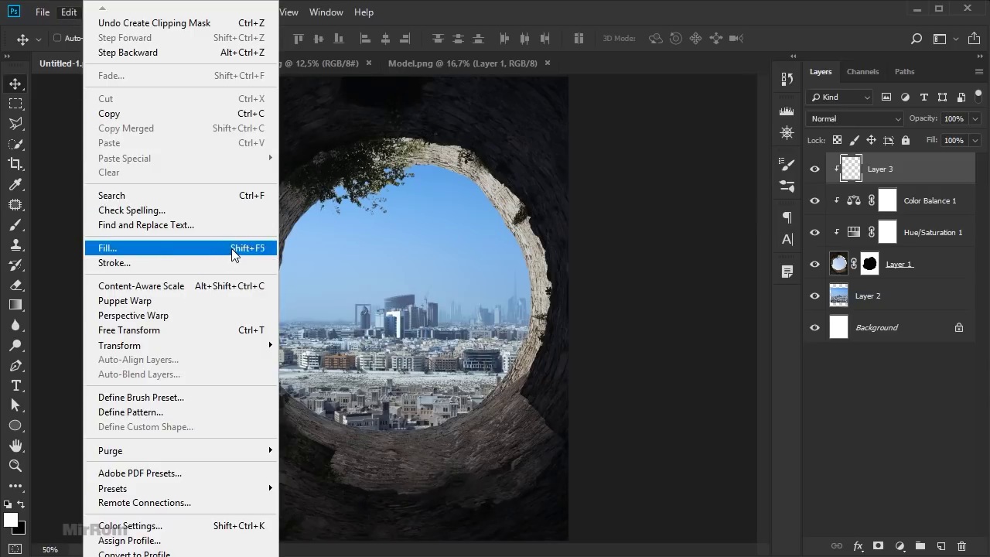
click(144, 248)
click(567, 147)
click(559, 191)
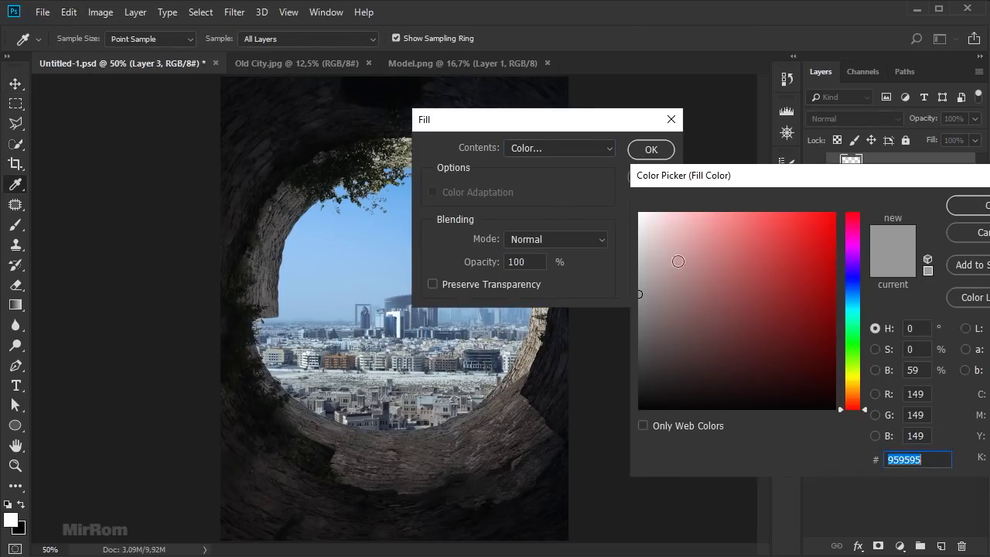
click(967, 205)
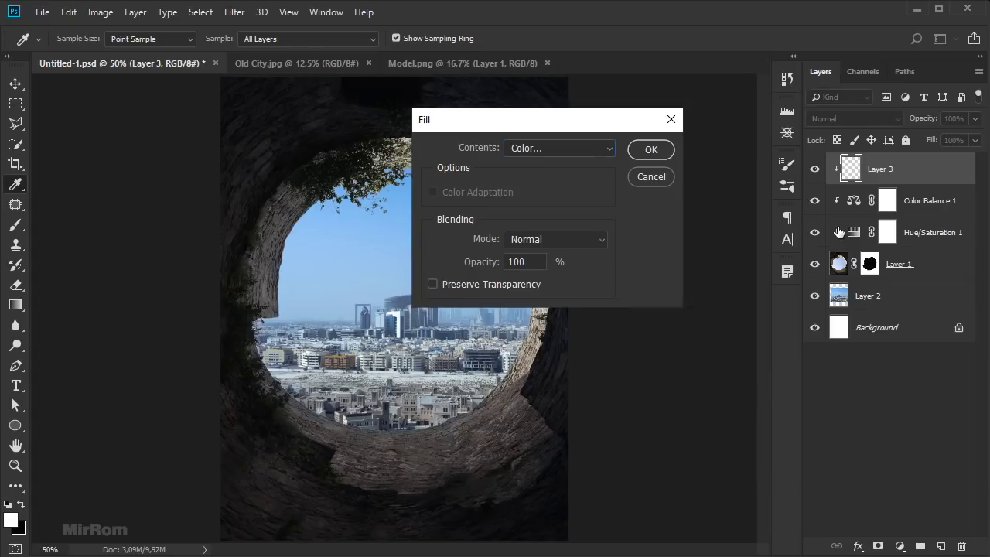
click(574, 149)
click(564, 283)
click(543, 197)
click(546, 234)
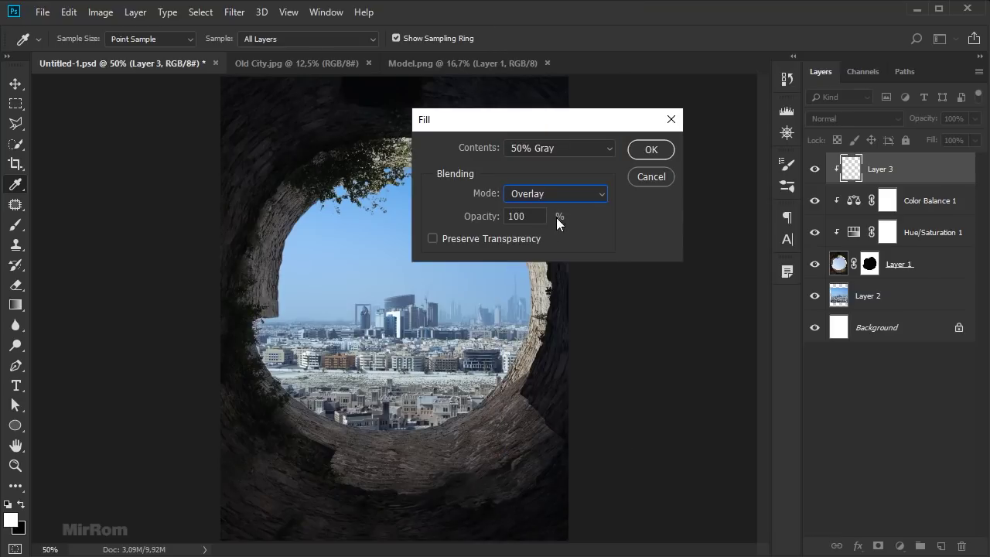
click(642, 154)
Step: Set Layer 3's blend mode to Overlay
key(v)
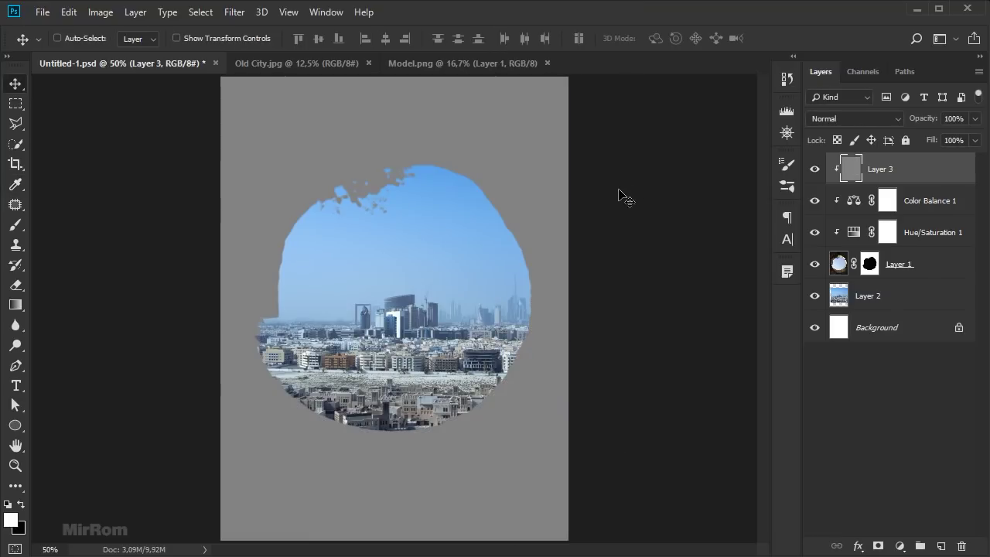
click(841, 120)
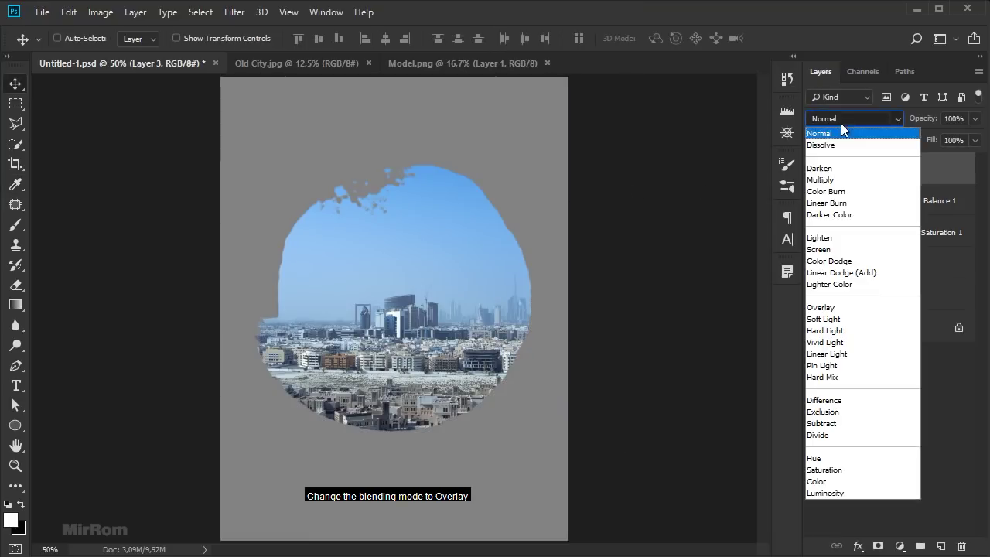
click(822, 307)
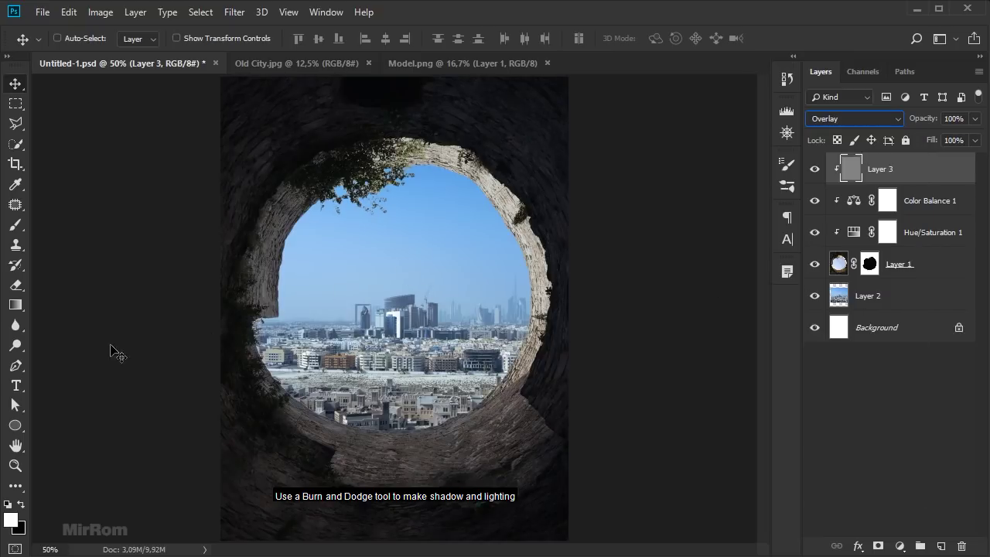
Step: Set up the Burn tool on Layer 3 at 35% exposure with a 500-pixel brush
drag(22, 352, 66, 359)
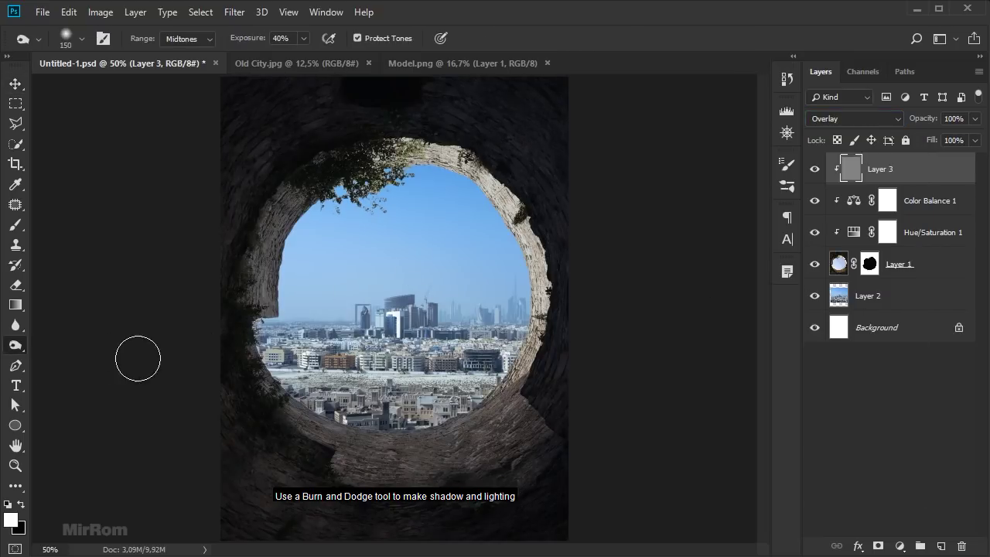
click(303, 37)
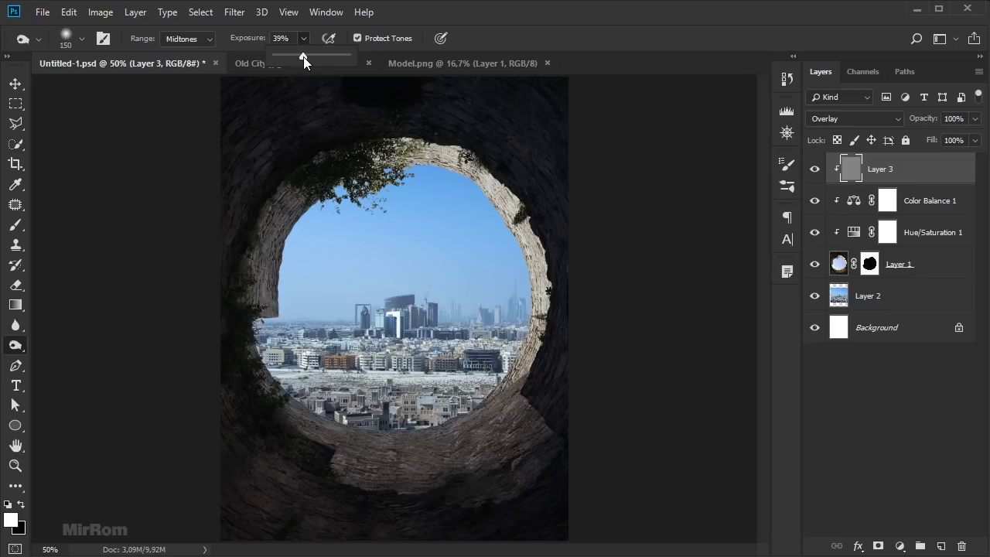
drag(301, 56, 300, 56)
key(ctrl+minus)
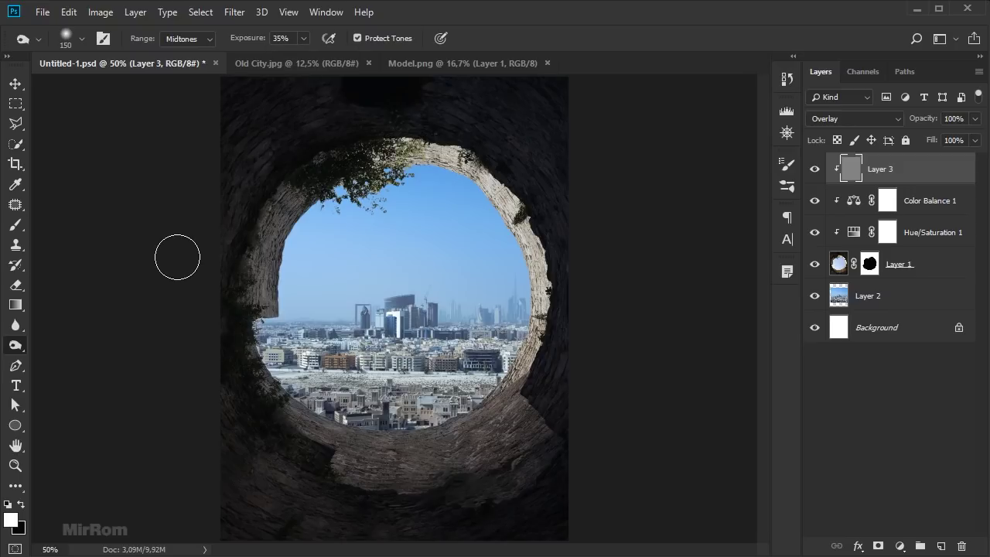
key(bracketright)
key(bracketright)
key(bracketright)
key(bracketright)
key(bracketright)
key(bracketright)
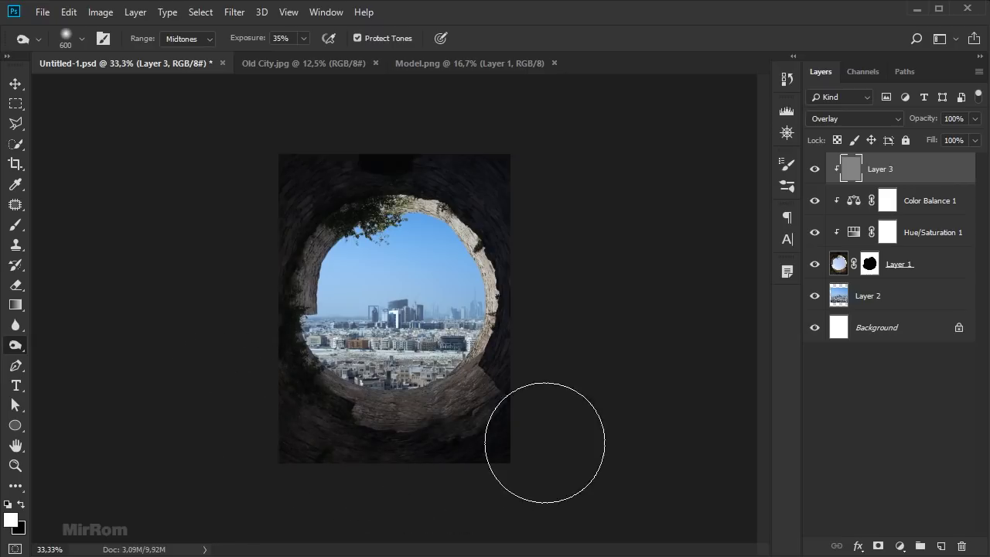
key(bracketleft)
Step: Darken the lower, left, top-left and right tunnel walls with burn strokes
drag(345, 458, 232, 376)
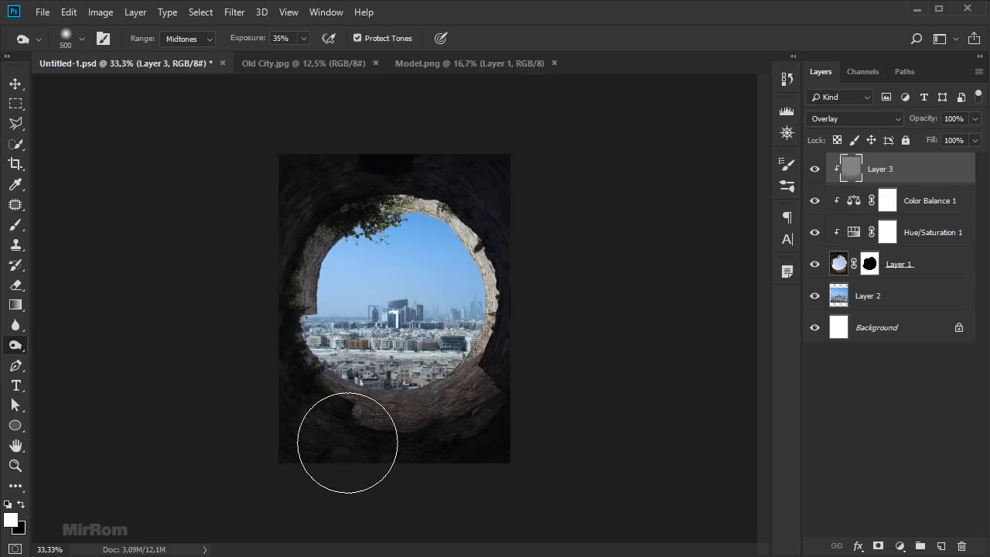
mouse_move(564, 403)
mouse_down()
mouse_move(414, 469)
mouse_move(239, 325)
mouse_move(246, 420)
mouse_move(367, 448)
mouse_up()
drag(324, 162, 239, 232)
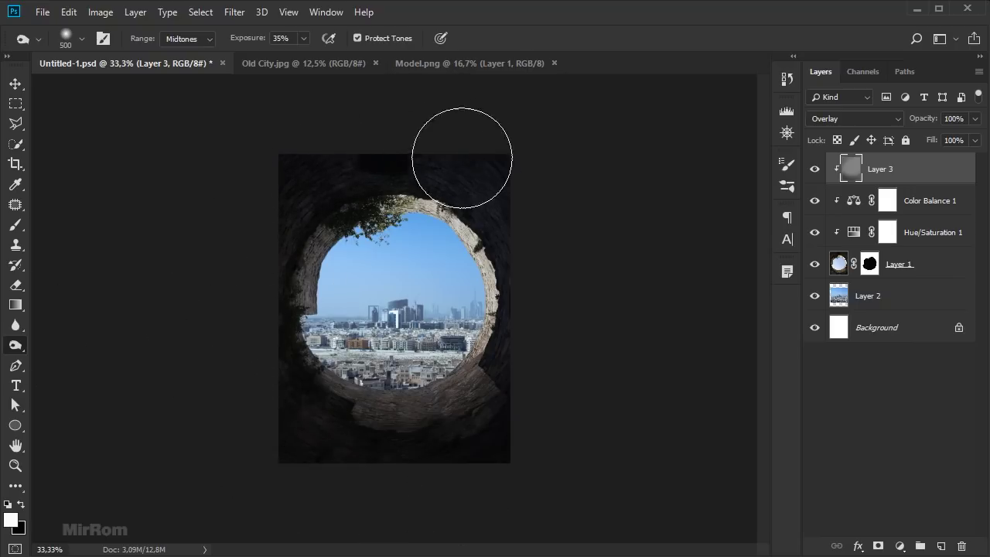
mouse_move(518, 276)
mouse_down()
mouse_move(466, 166)
mouse_move(531, 298)
mouse_move(524, 406)
mouse_up()
drag(250, 243, 409, 129)
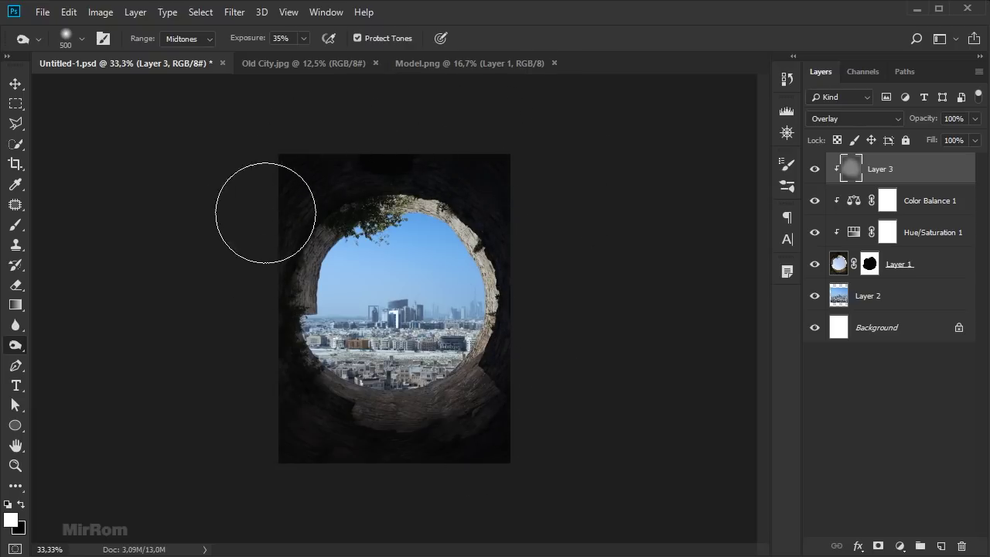
key(bracketleft)
key(bracketleft)
key(bracketleft)
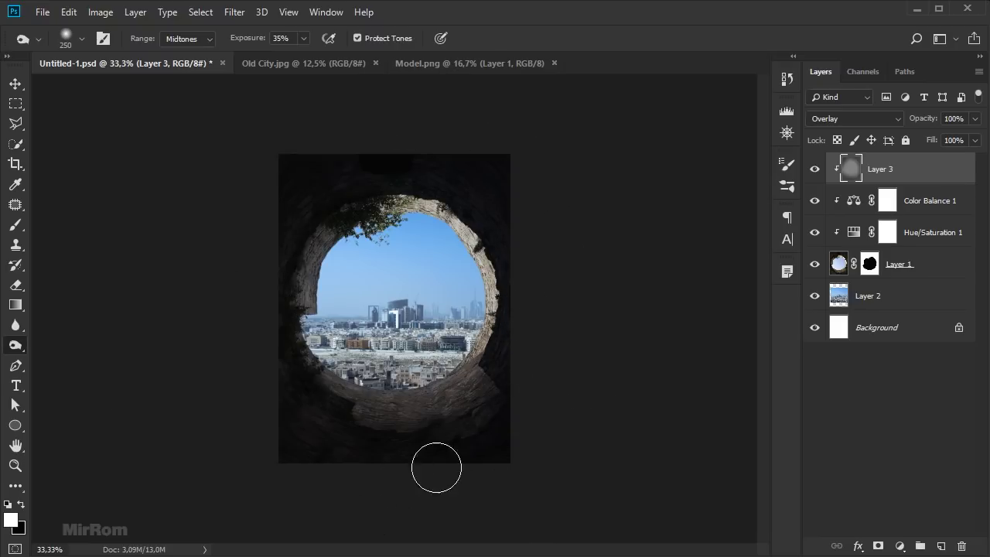
key(bracketright)
Step: Lighten the lower buildings and tunnel rim with the Dodge tool at 24% Midtones exposure
click(816, 169)
right_click(16, 346)
click(63, 346)
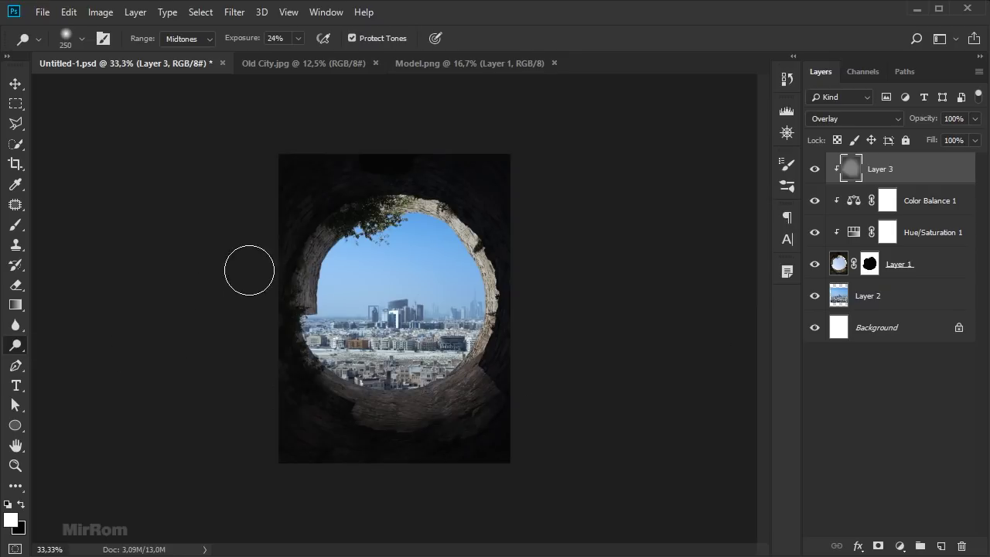
key(ctrl+plus)
mouse_move(481, 357)
mouse_down()
mouse_move(311, 379)
mouse_move(376, 431)
mouse_move(479, 411)
mouse_move(526, 343)
mouse_move(501, 229)
mouse_move(433, 177)
mouse_move(380, 228)
mouse_move(330, 230)
mouse_move(464, 209)
mouse_move(511, 325)
mouse_move(494, 418)
mouse_move(379, 406)
mouse_move(541, 415)
mouse_move(559, 401)
mouse_move(422, 375)
mouse_move(490, 260)
mouse_move(458, 201)
mouse_move(348, 305)
mouse_move(321, 221)
mouse_move(294, 287)
mouse_move(328, 390)
mouse_move(482, 381)
mouse_up()
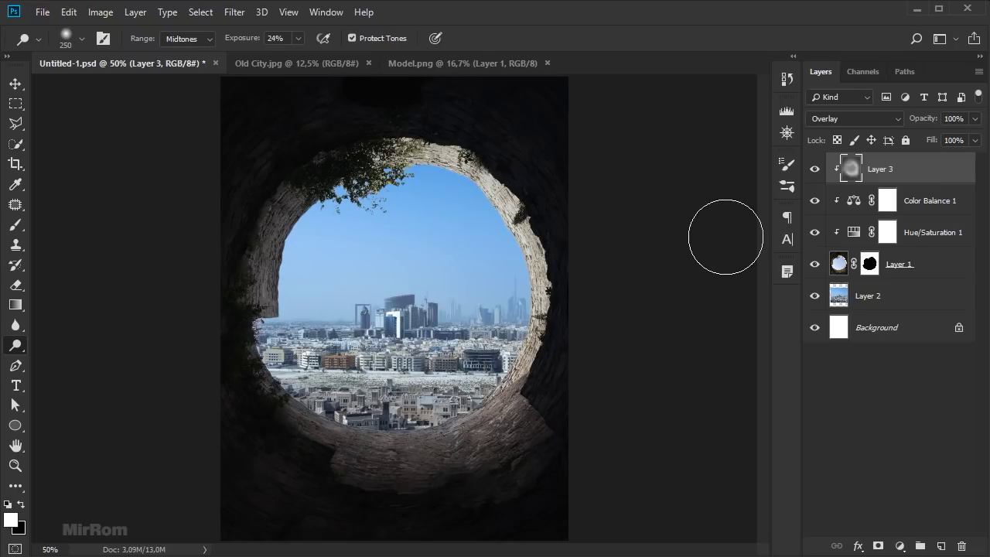
click(816, 169)
click(816, 168)
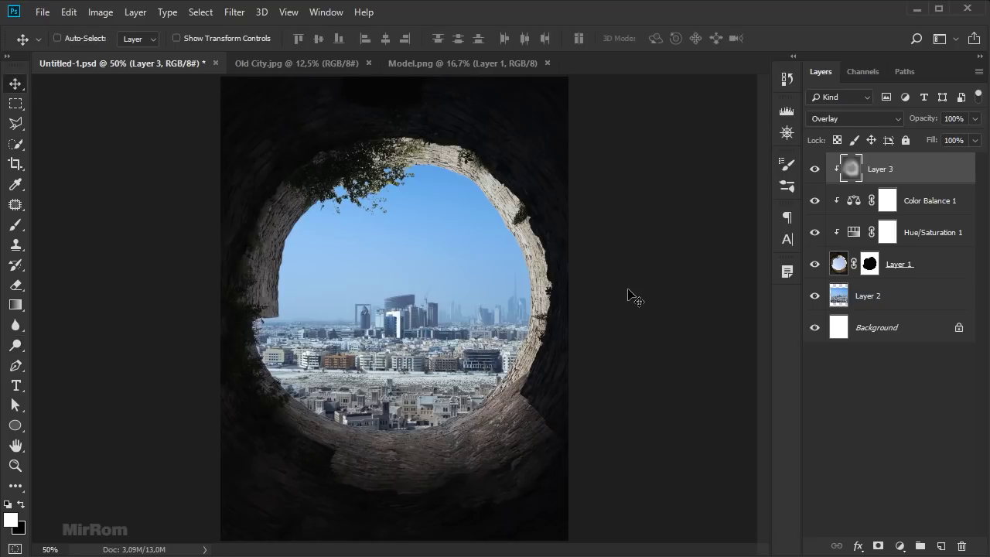
Step: Select the city Layer 2 and bring it into the Camera Raw filter
key(v)
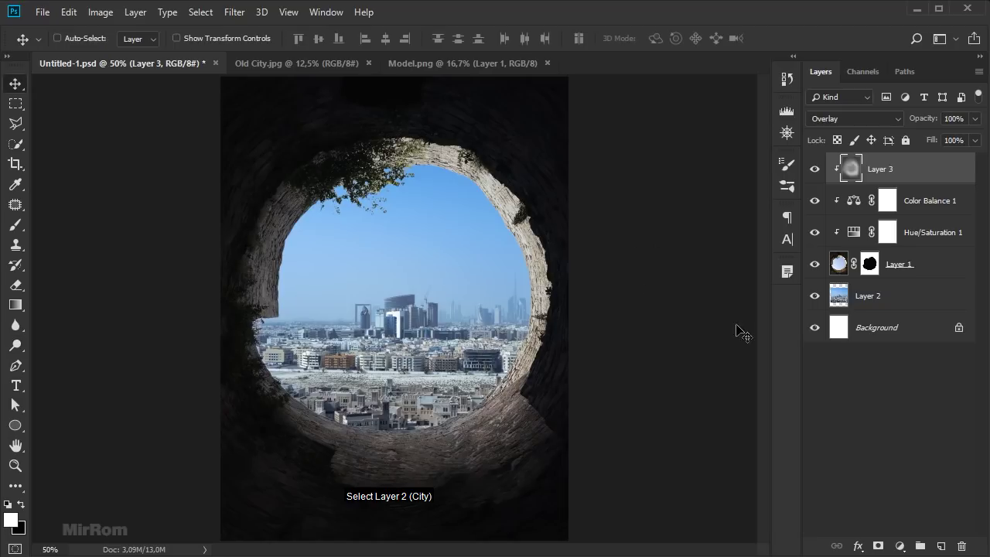
click(898, 301)
click(818, 296)
click(819, 296)
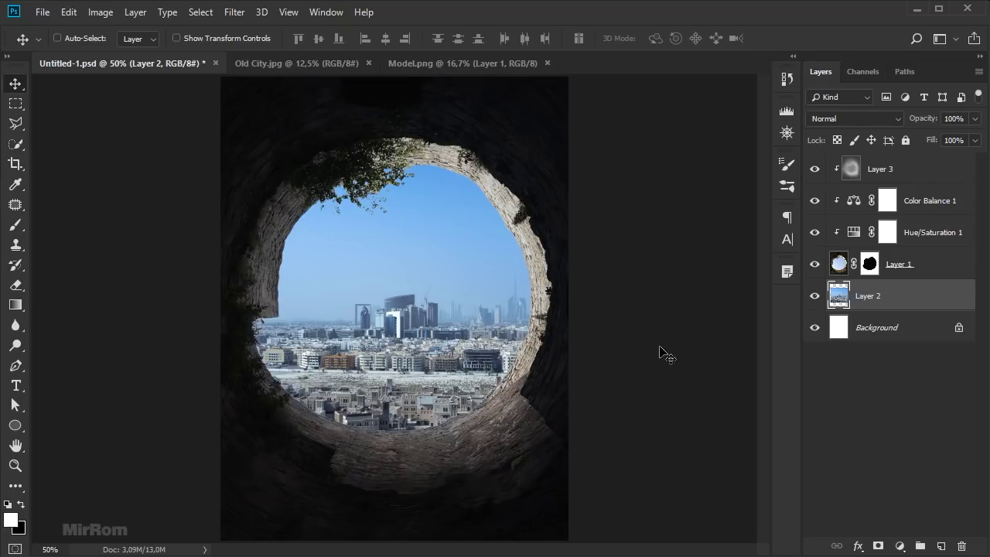
click(234, 11)
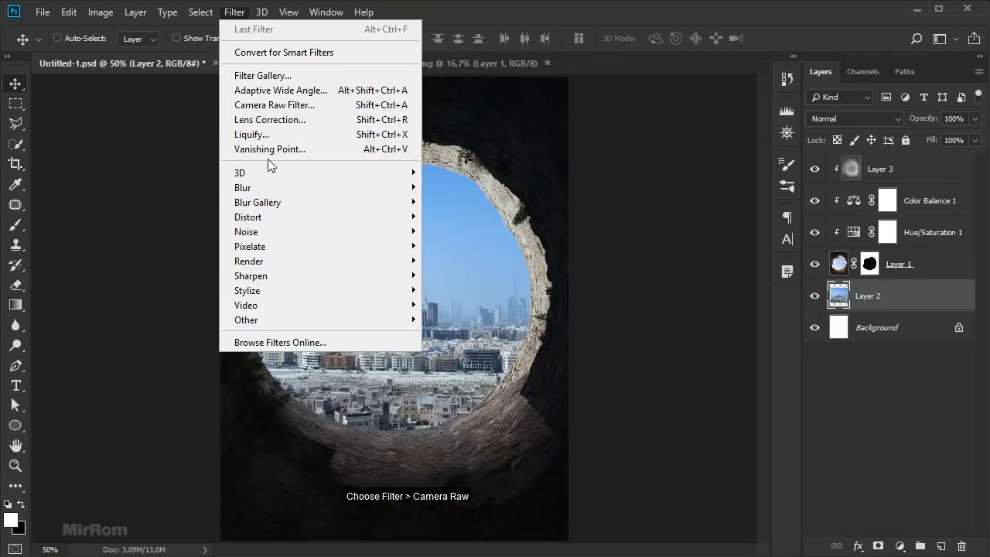
click(315, 113)
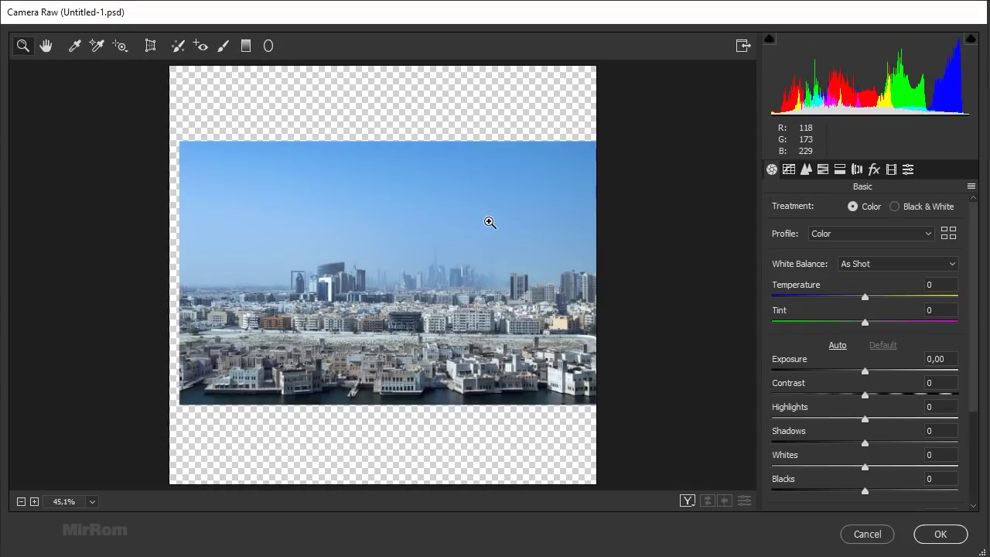
Step: Apply Camera Raw to the city with Clarity -29, Dehaze -59 and Contrast +38
click(649, 331)
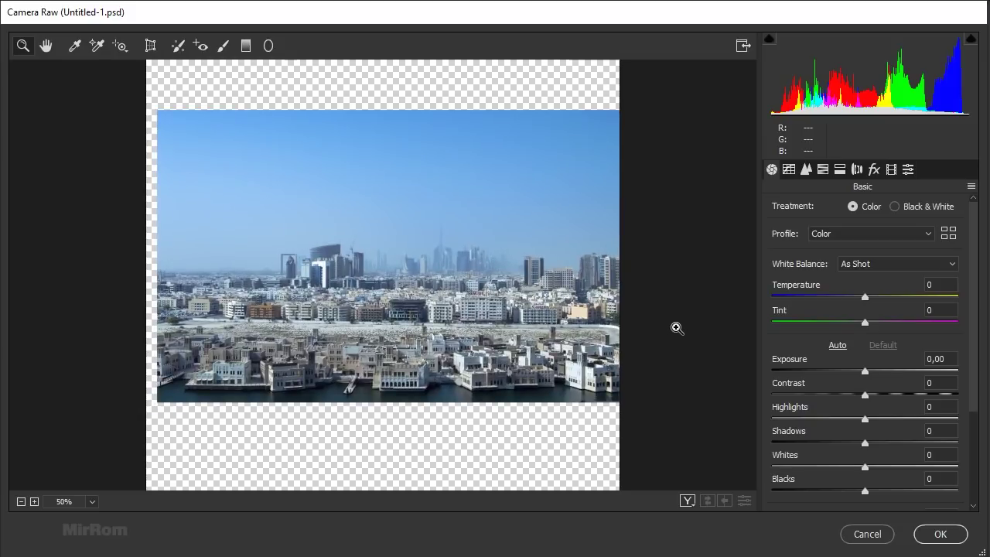
scroll(975, 348, down, 3)
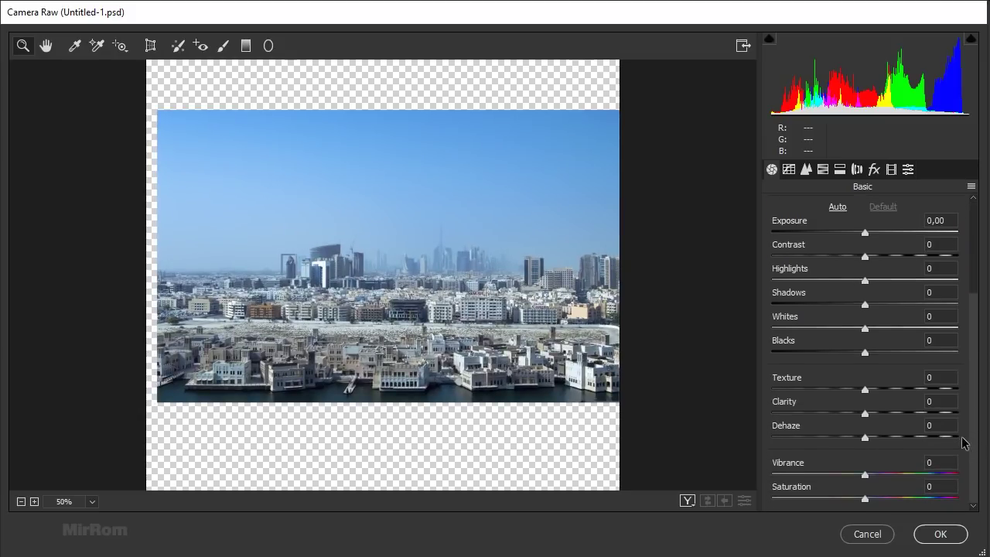
drag(863, 422, 838, 422)
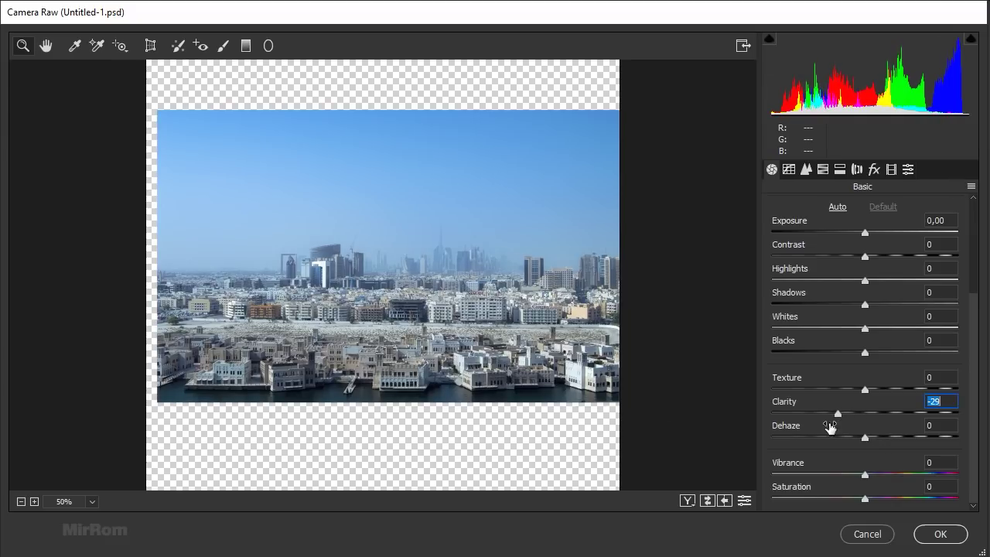
click(545, 289)
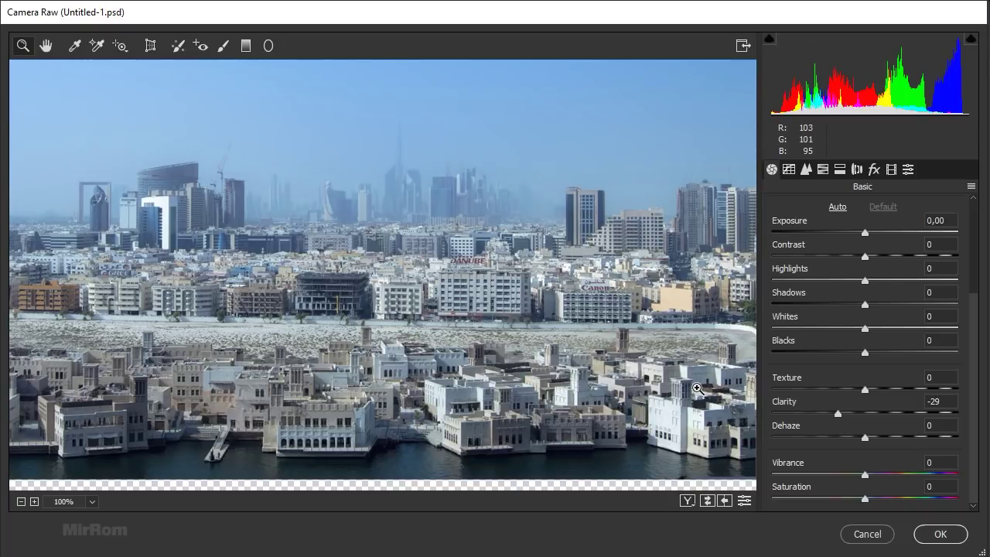
drag(864, 440, 810, 439)
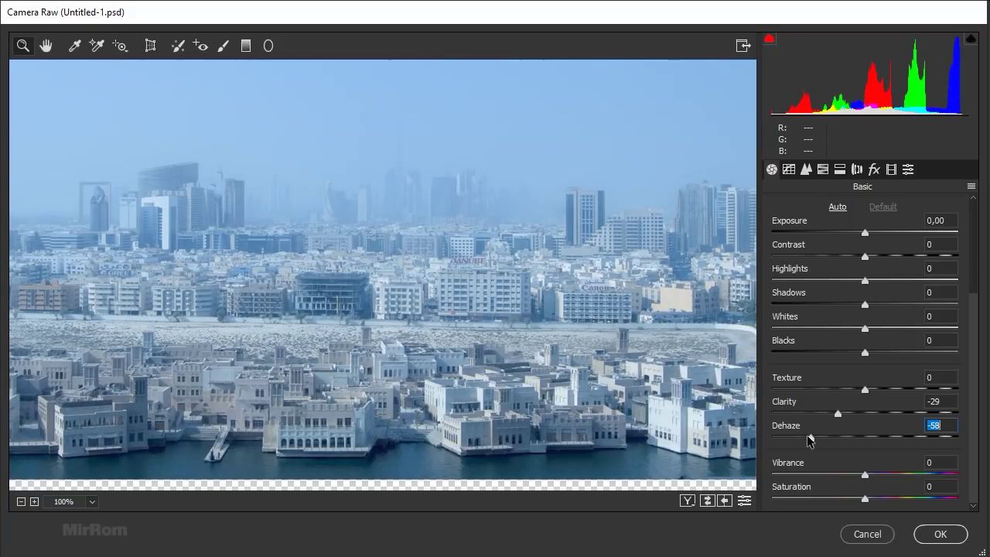
scroll(644, 352, up, 3)
scroll(644, 352, down, 2)
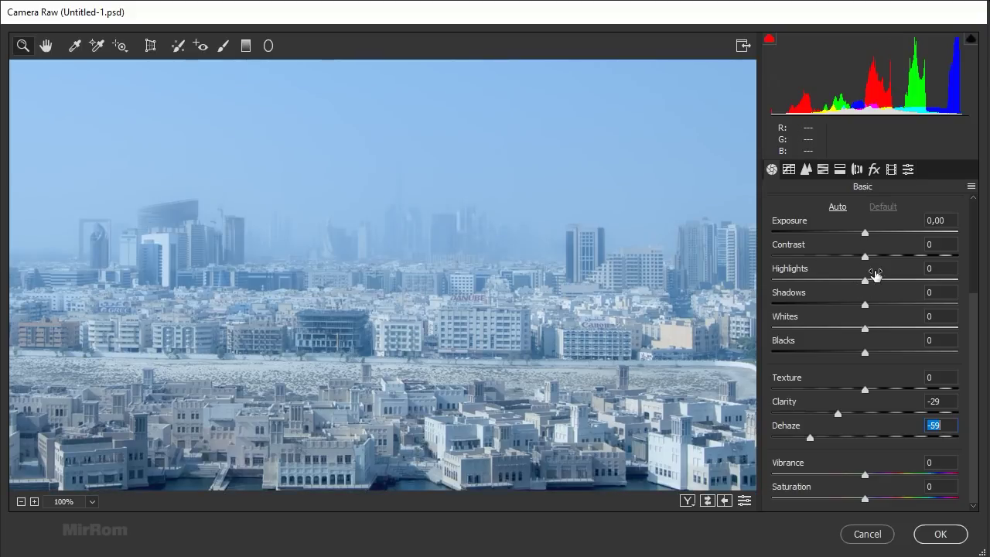
drag(871, 256, 900, 258)
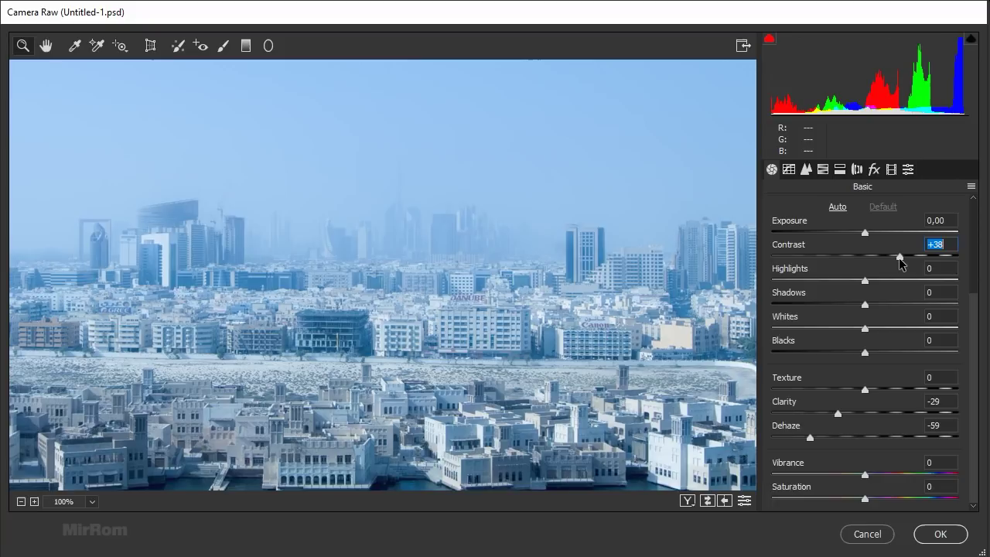
scroll(576, 306, down, 1)
scroll(576, 306, up, 1)
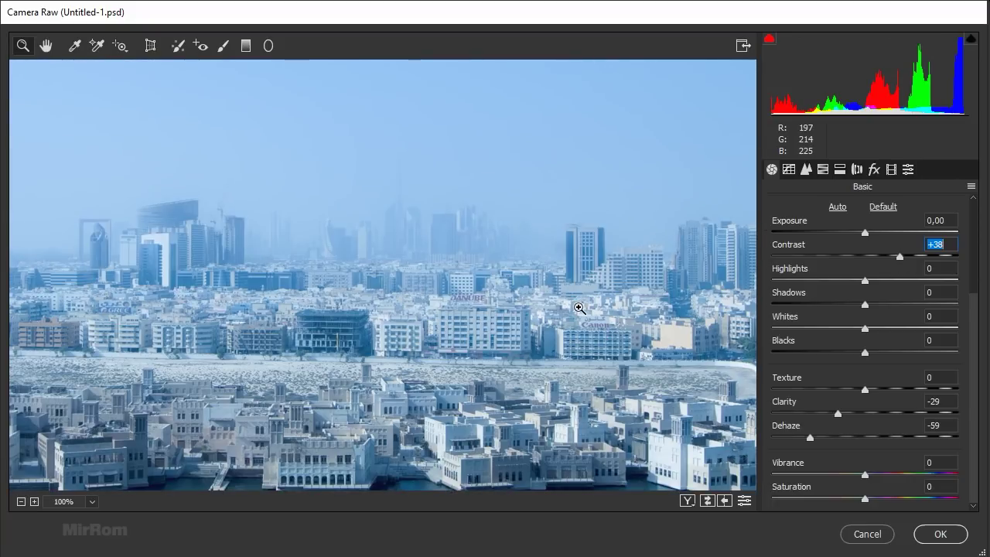
click(940, 534)
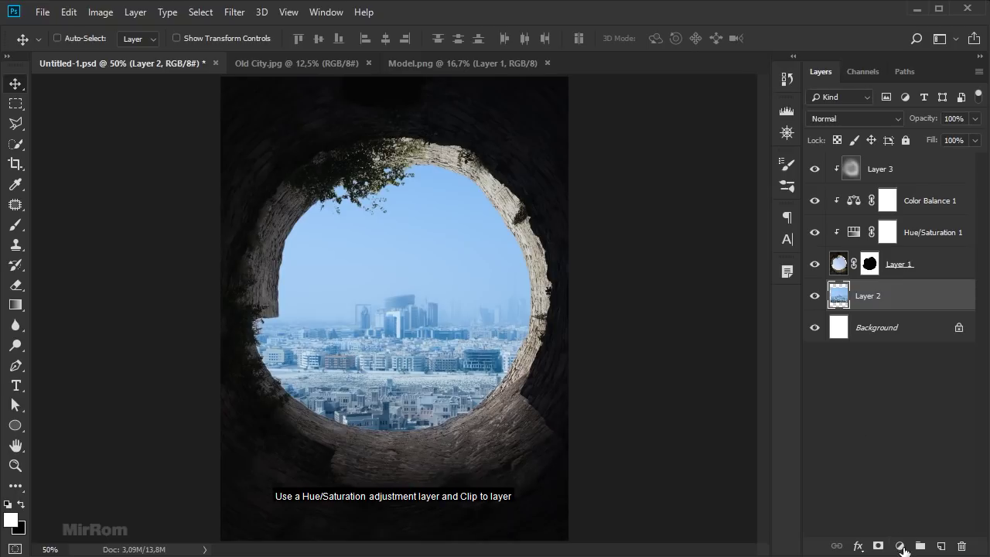
Step: Add a Hue/Saturation layer clipped to Layer 2 with Cyans at Saturation -100, Lightness +23
click(904, 550)
click(921, 399)
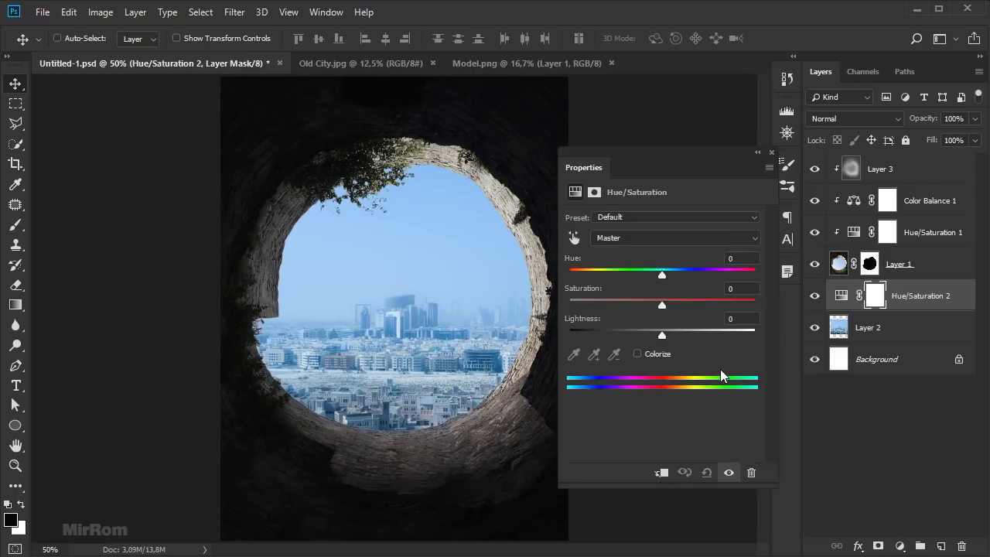
click(662, 473)
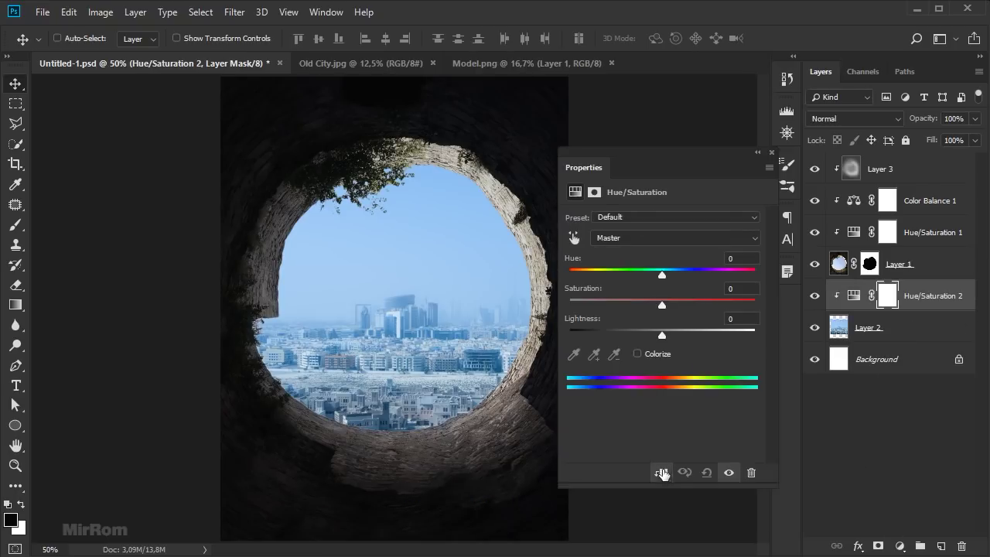
click(629, 241)
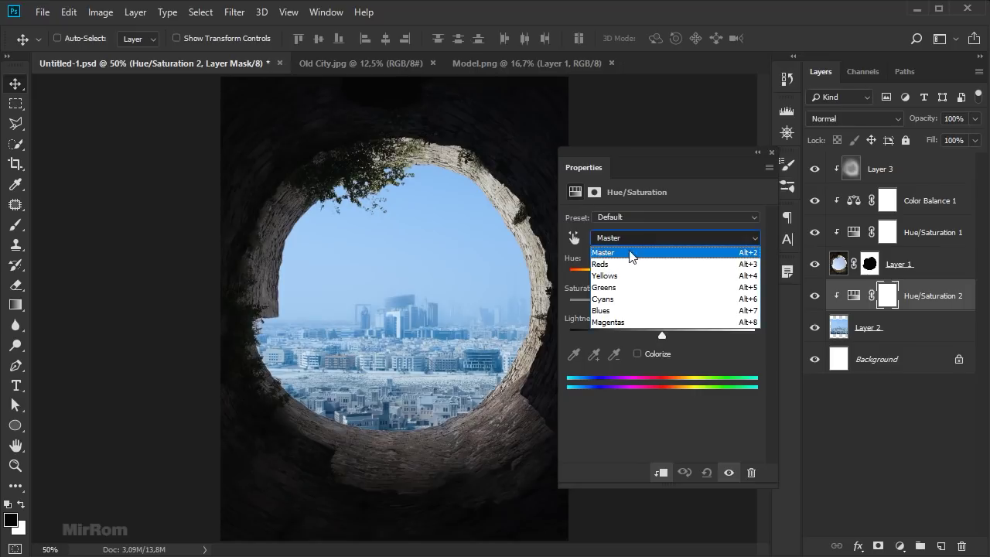
click(631, 304)
drag(659, 310, 580, 308)
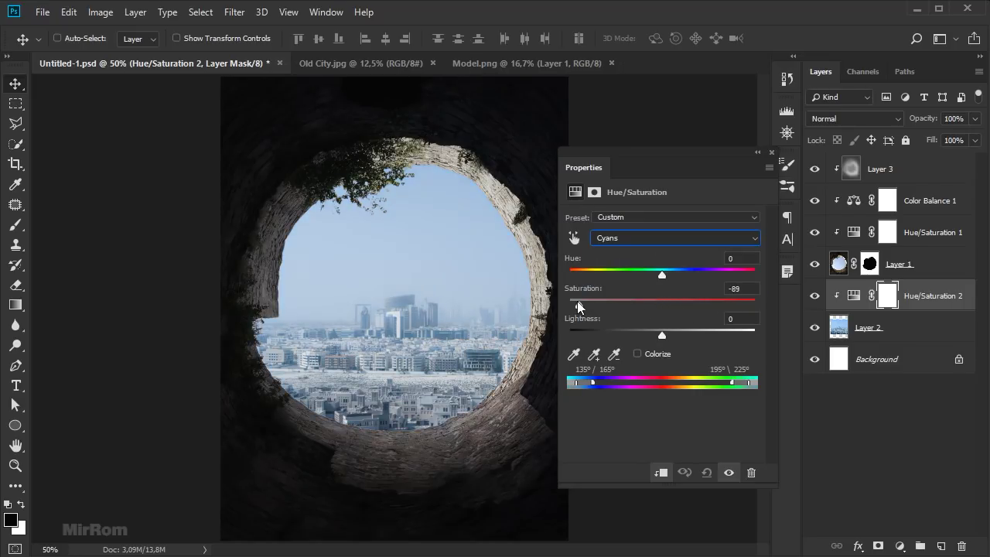
drag(664, 338, 685, 338)
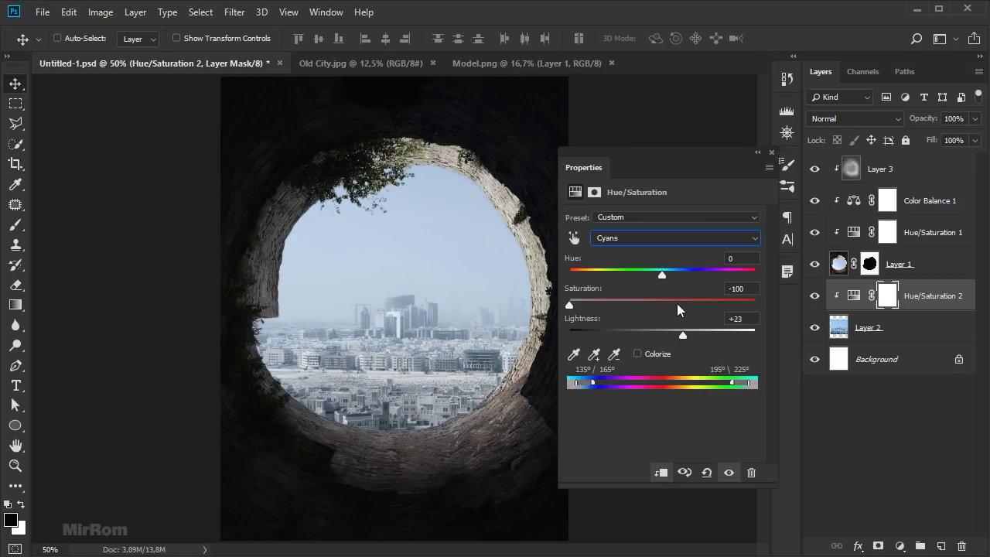
Step: Set the Blues to Saturation -100 and Lightness +100
click(643, 244)
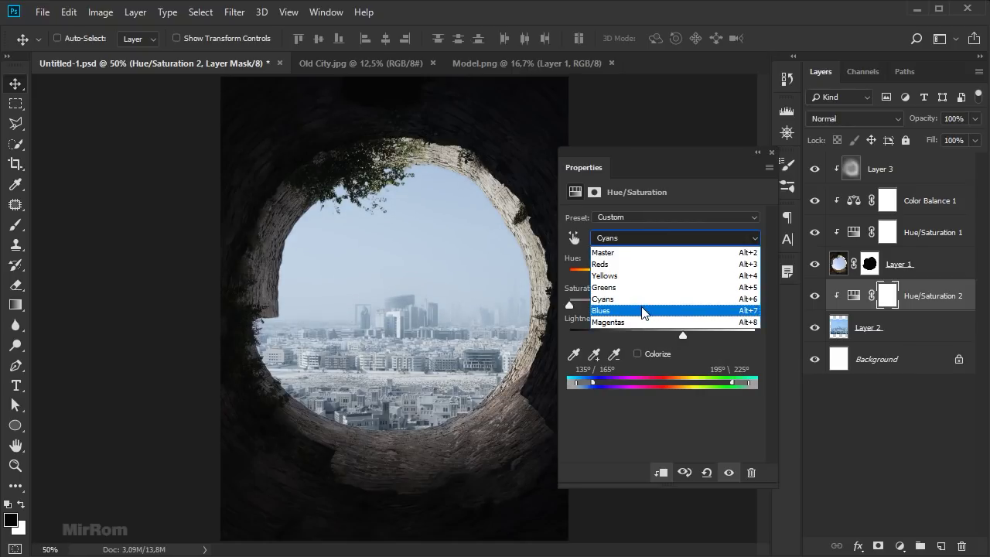
click(642, 311)
drag(659, 307, 555, 307)
drag(662, 336, 742, 343)
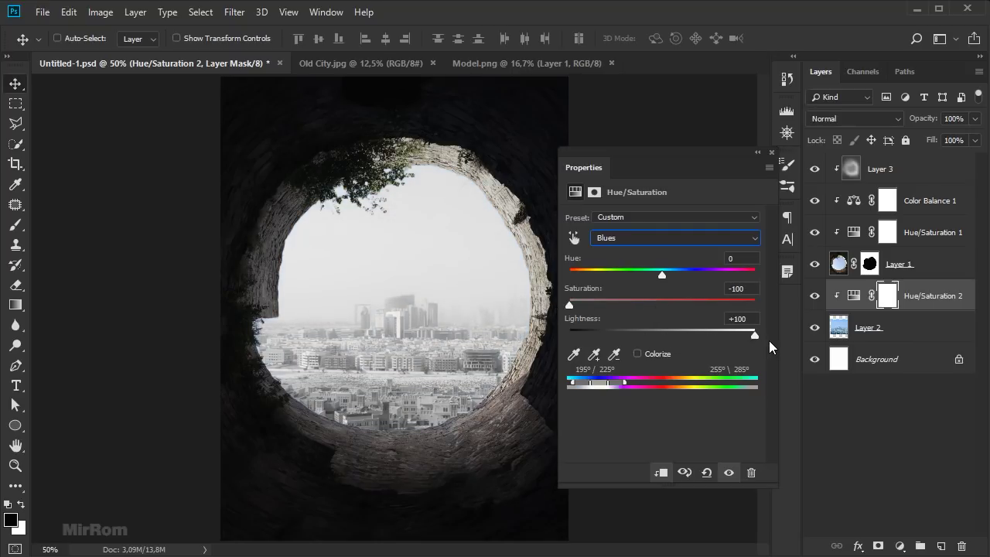
click(771, 153)
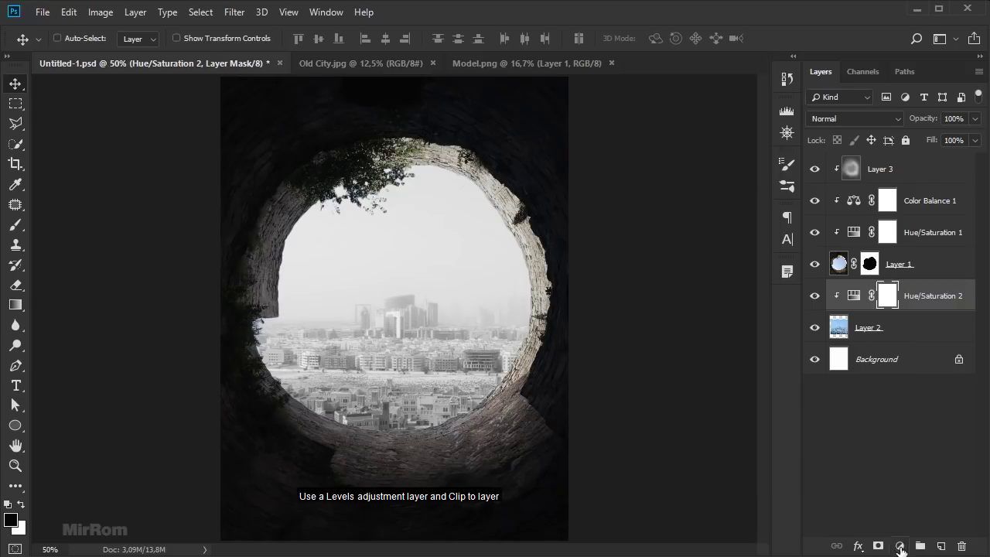
Step: Add a clipped Levels layer with input black 50, gamma 0.51, output black 22, and save
click(900, 546)
click(939, 343)
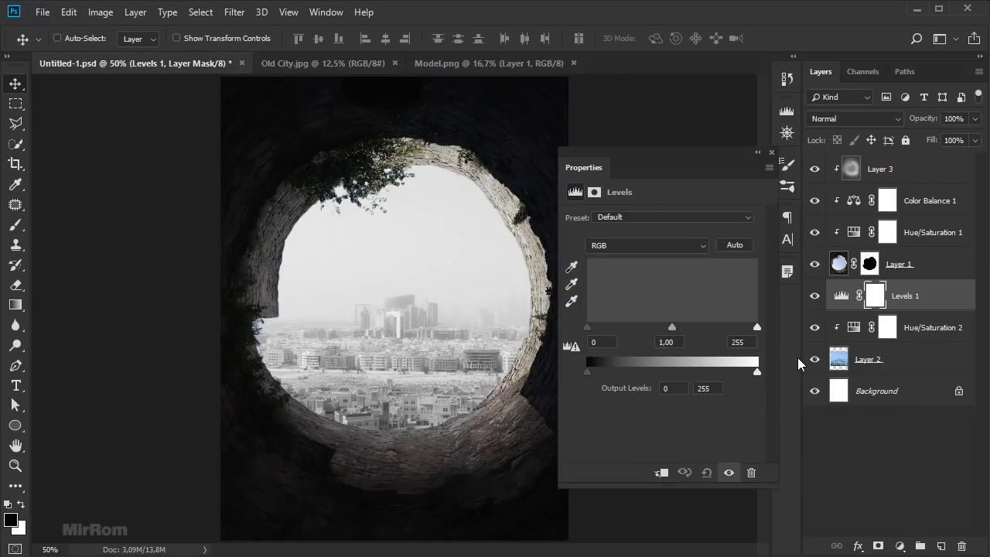
click(661, 472)
drag(587, 326, 621, 329)
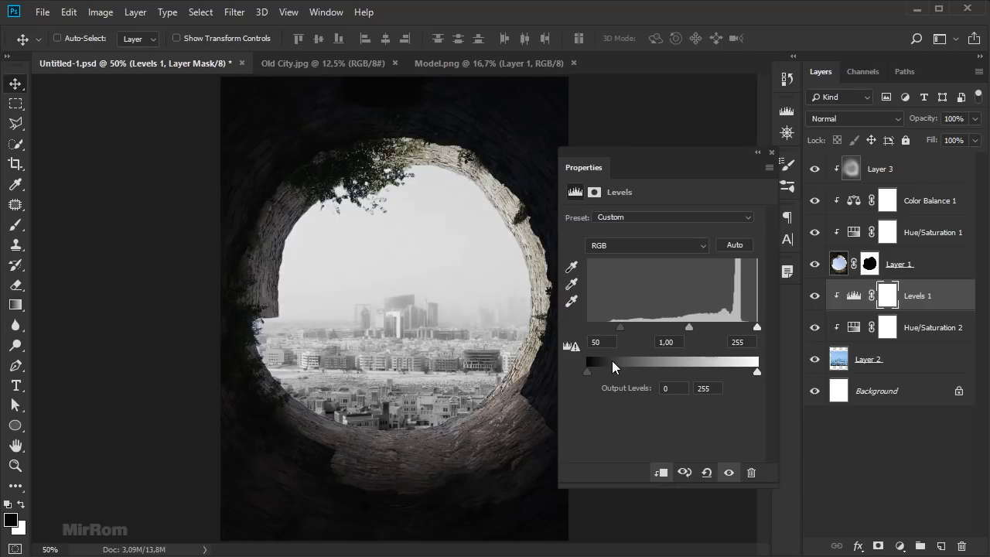
drag(689, 325, 715, 328)
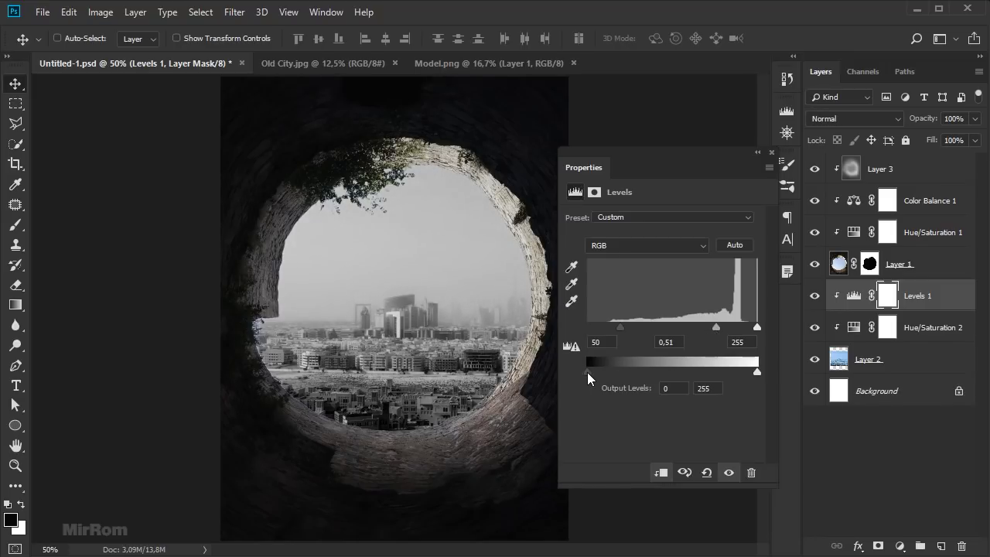
drag(587, 373, 602, 372)
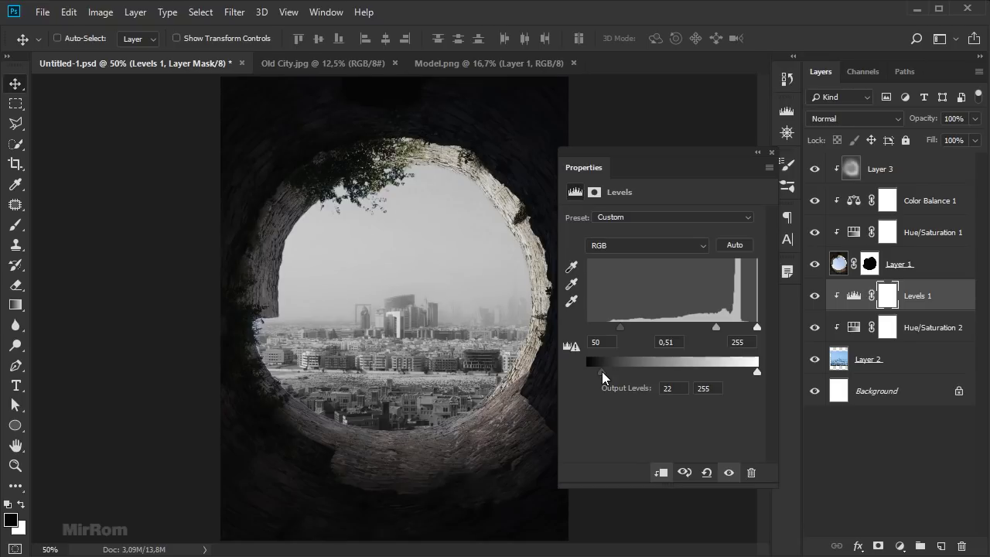
click(729, 472)
click(772, 152)
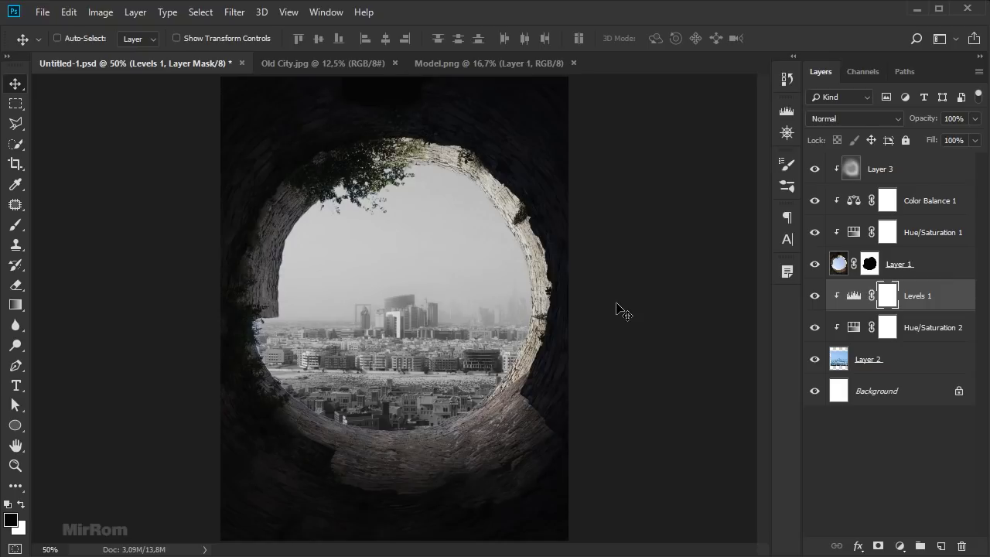
key(ctrl+s)
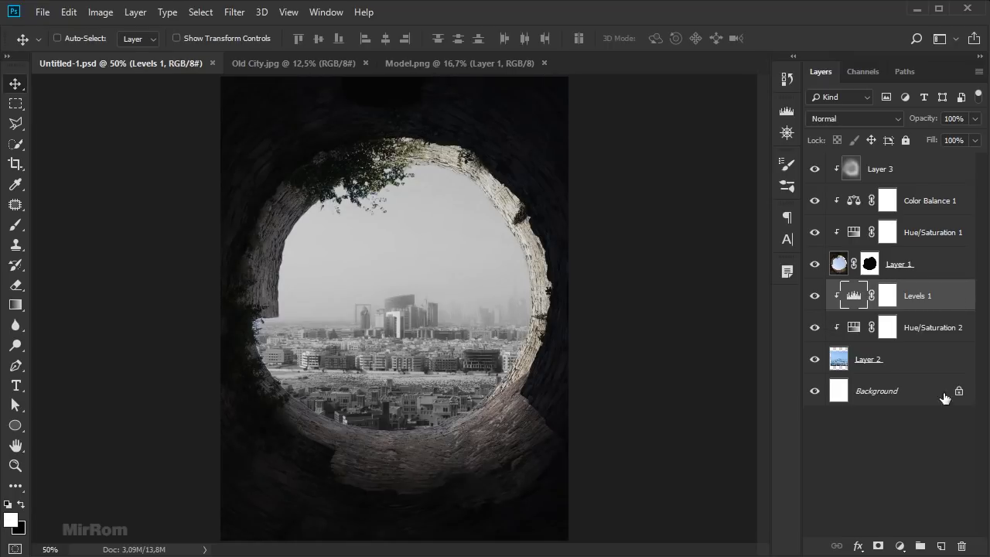
Step: On a new layer, paint white haze over the city with the 1205 cloud brush
click(941, 547)
key(b)
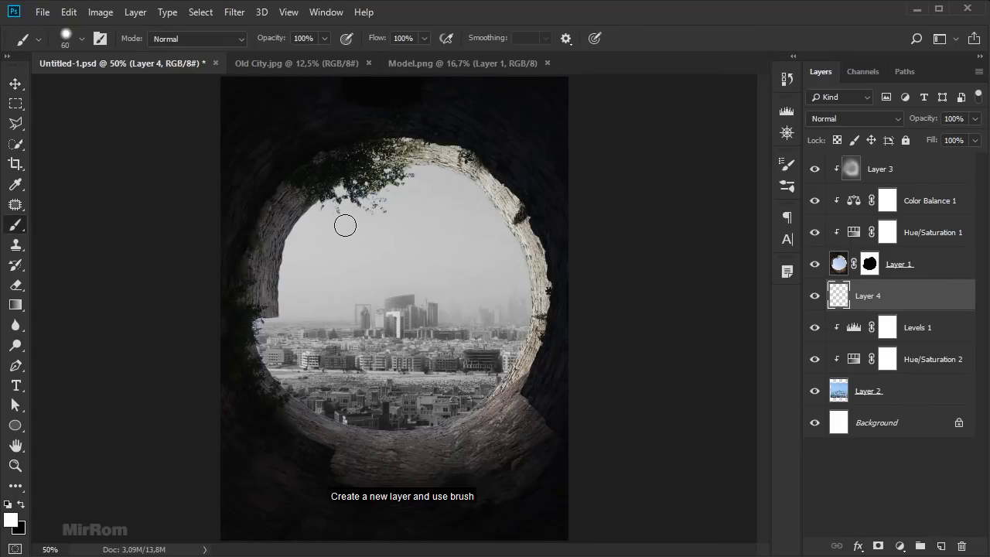
click(102, 42)
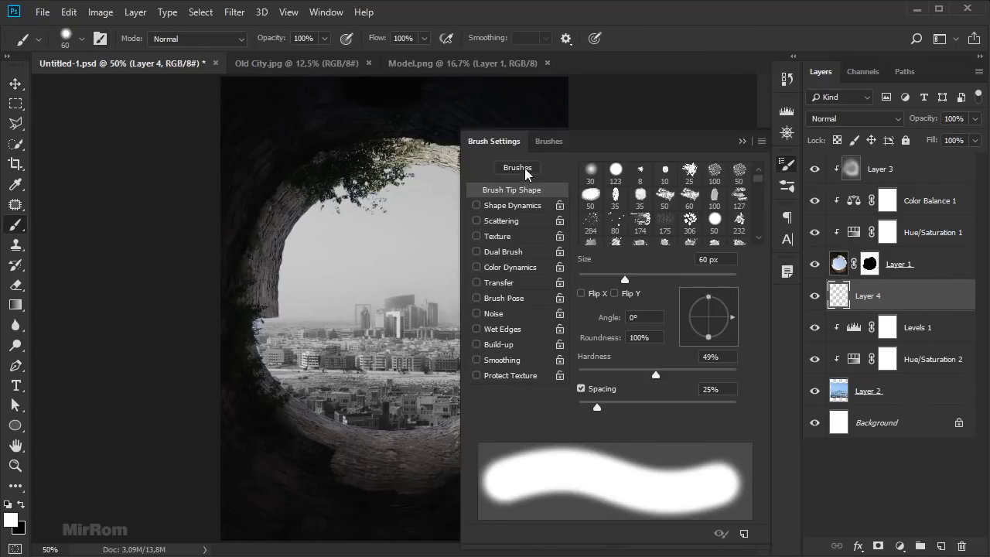
click(551, 144)
click(571, 202)
click(494, 143)
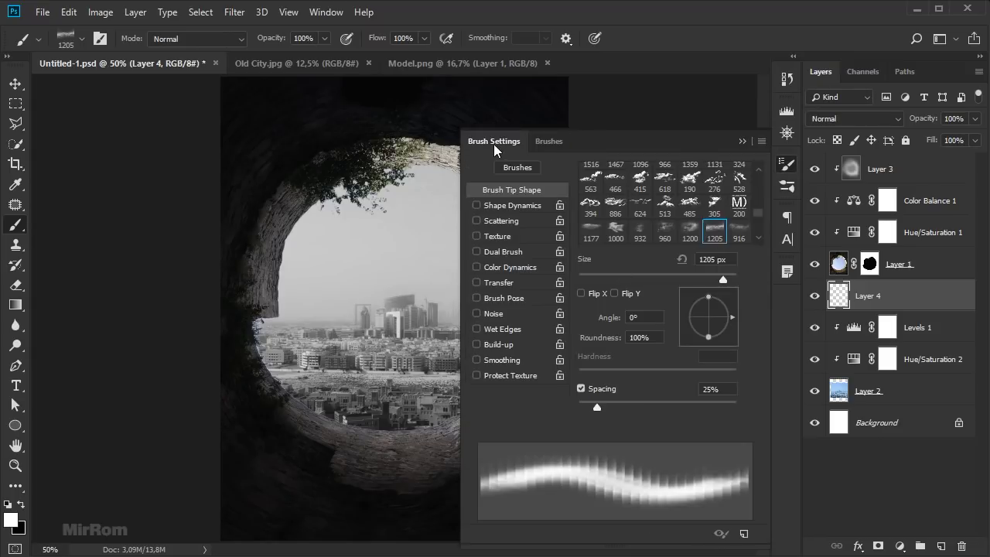
click(742, 141)
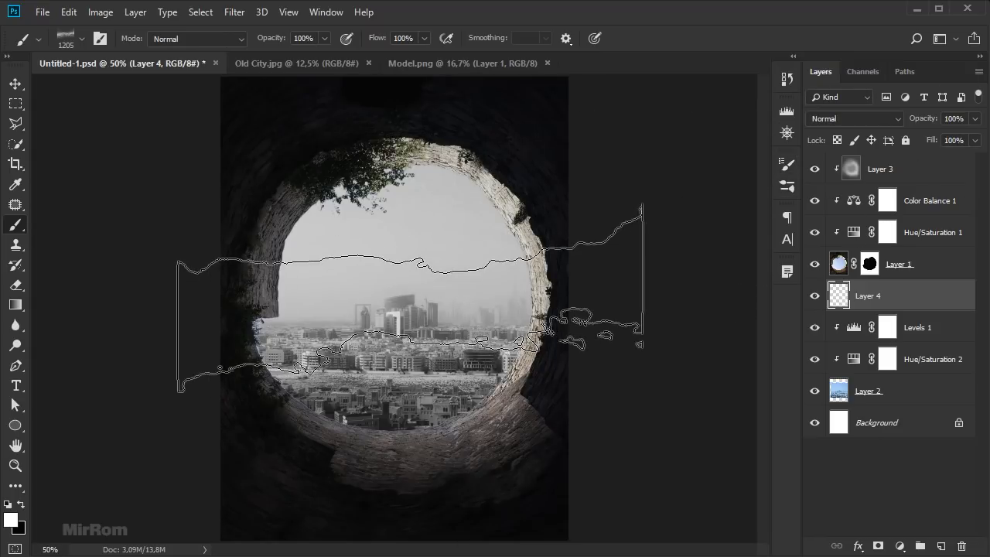
click(401, 298)
Step: Squash the haze to about 85% height, position it over the city, and lower its opacity
key(ctrl+t)
mouse_move(414, 312)
mouse_down()
mouse_move(415, 292)
mouse_move(459, 281)
mouse_up()
drag(395, 81, 397, 140)
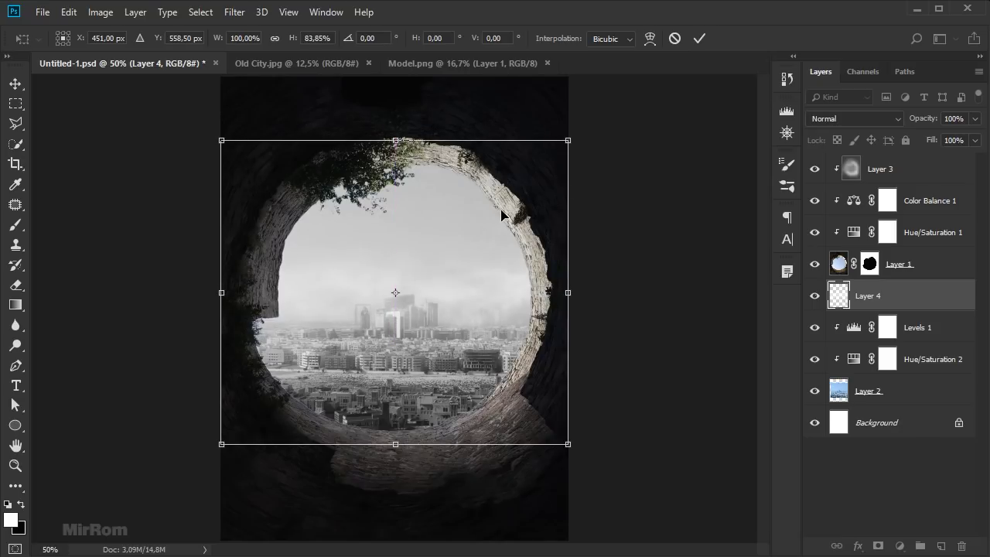
drag(508, 211, 510, 215)
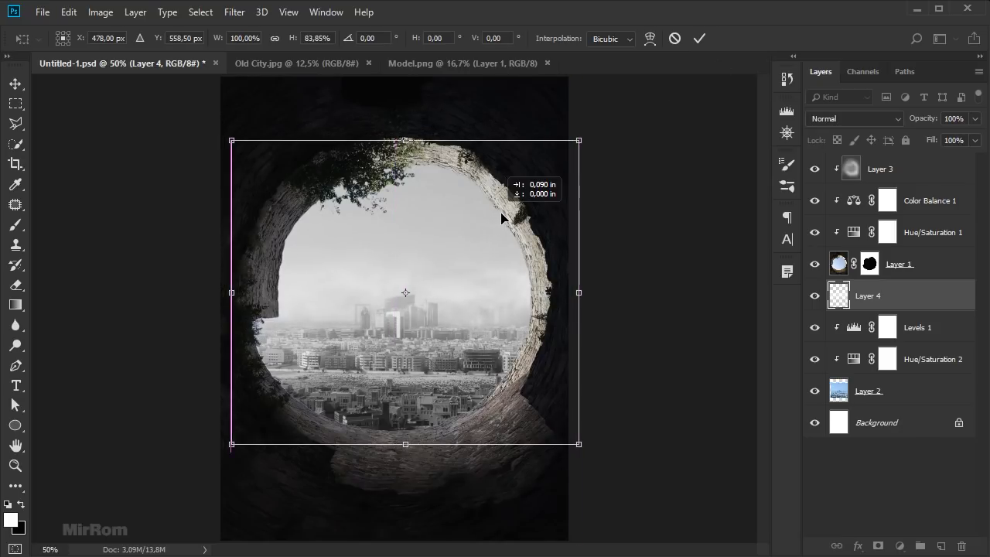
key(Return)
drag(480, 263, 484, 274)
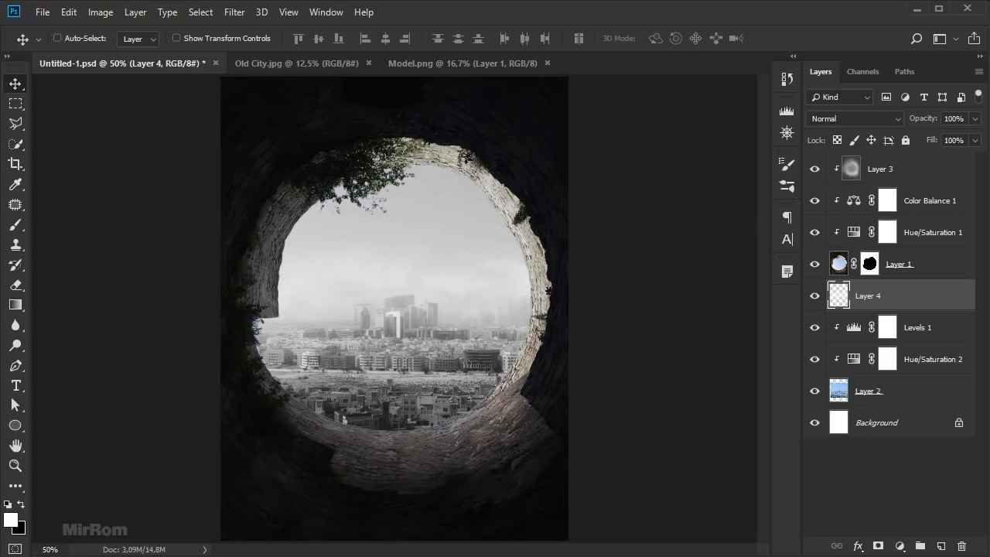
click(976, 118)
drag(977, 136, 963, 142)
Step: On a new layer, draw a white radial gradient glow toward the city
click(940, 546)
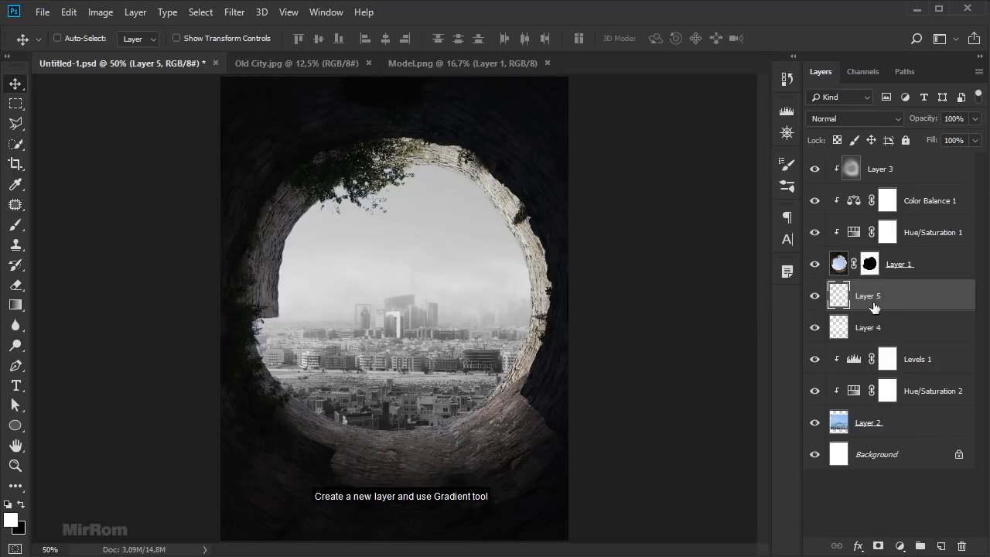
click(18, 305)
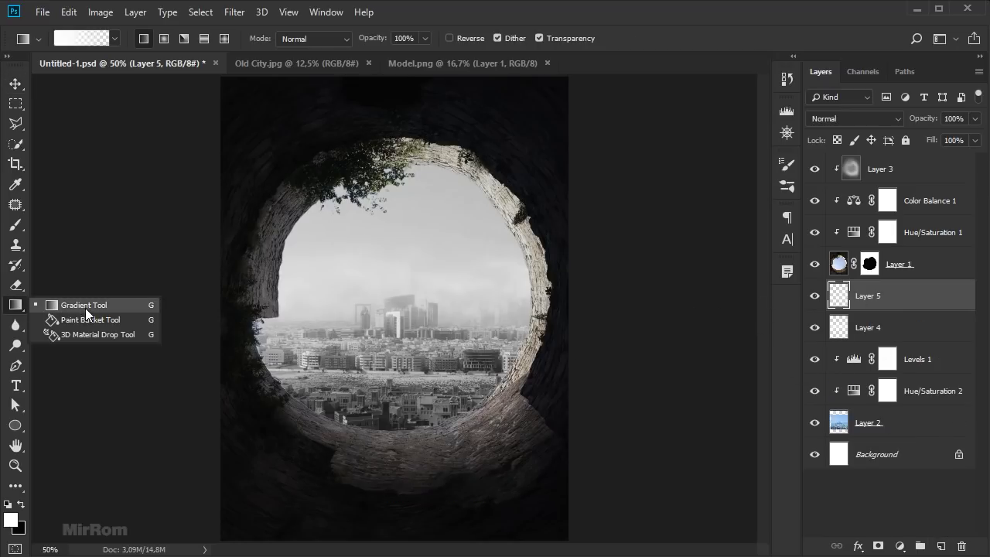
click(85, 306)
click(21, 504)
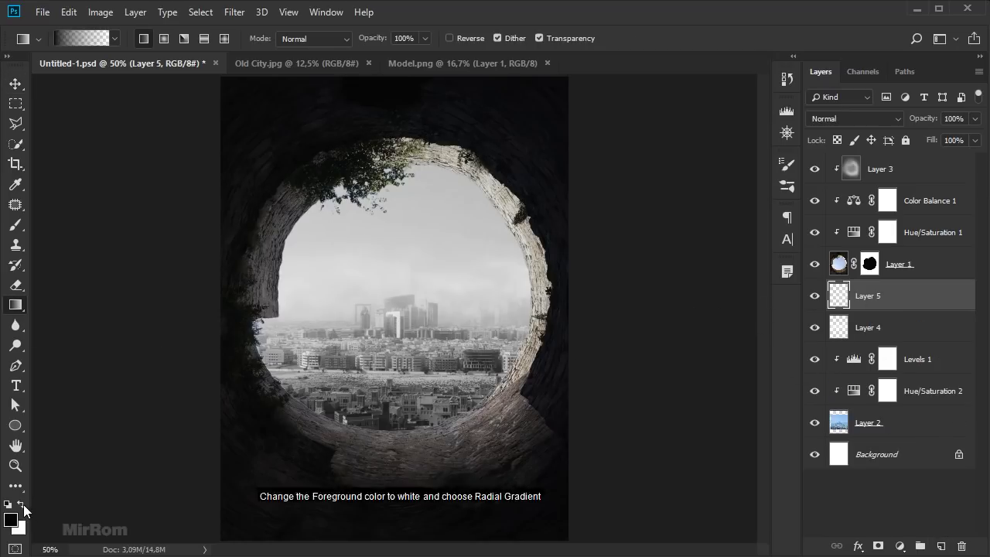
click(167, 39)
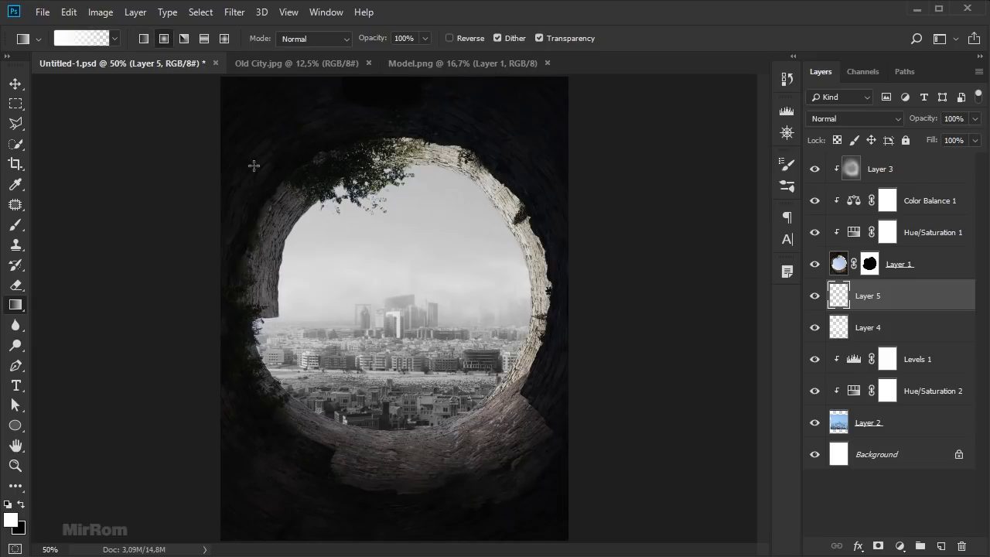
drag(254, 166, 402, 303)
key(ctrl+z)
drag(239, 138, 489, 337)
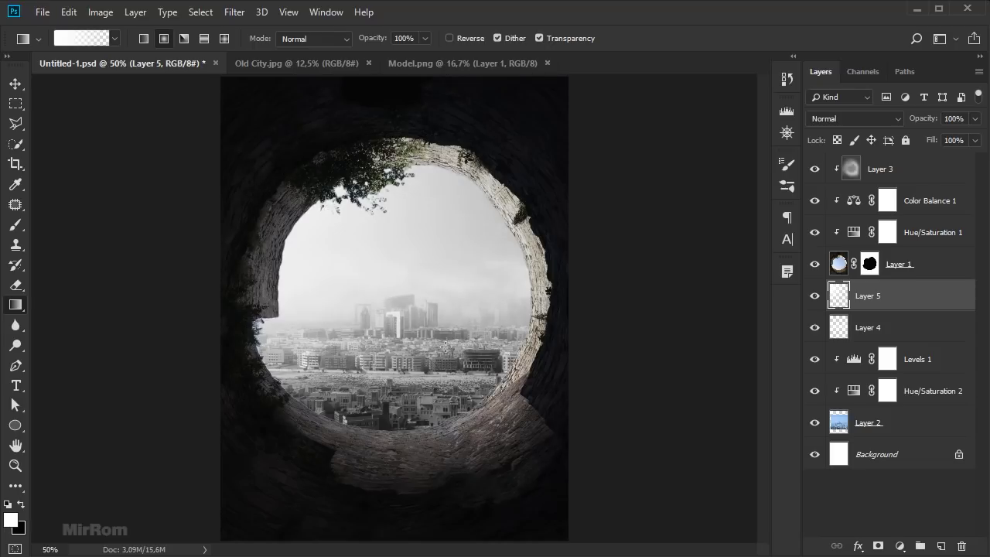
Step: Set the glow to 55% opacity, enlarge it to about 103%, use Overlay mode, then switch to Model.png
key(v)
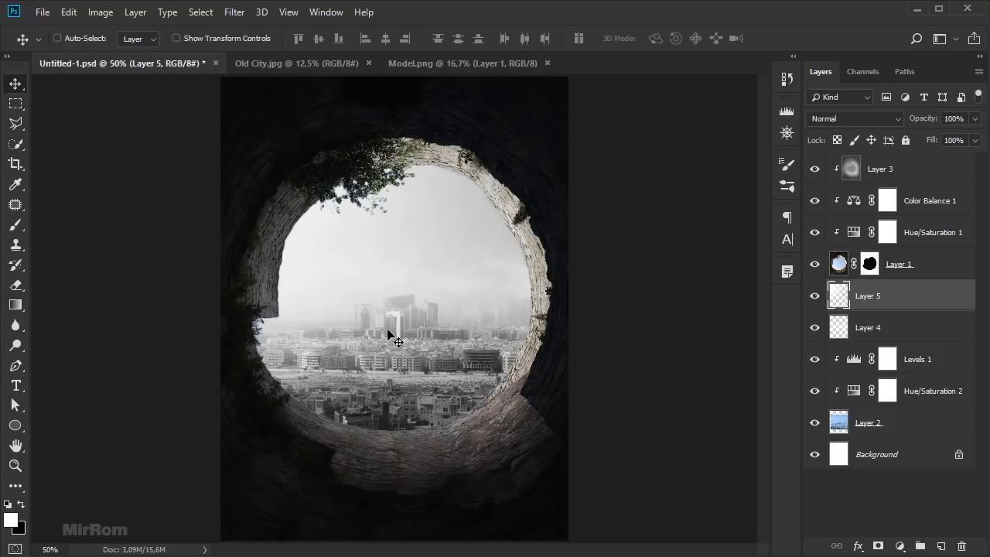
click(977, 119)
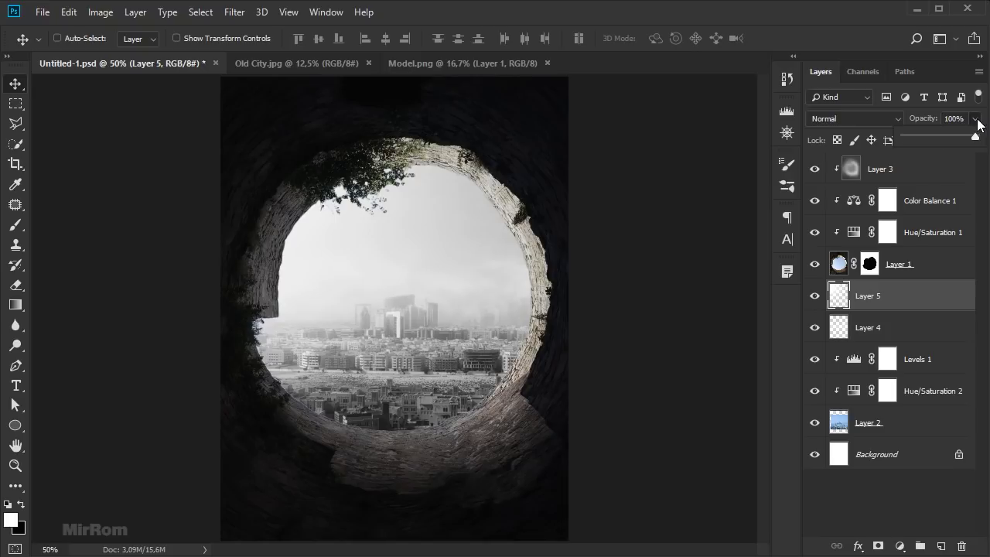
drag(976, 135, 967, 143)
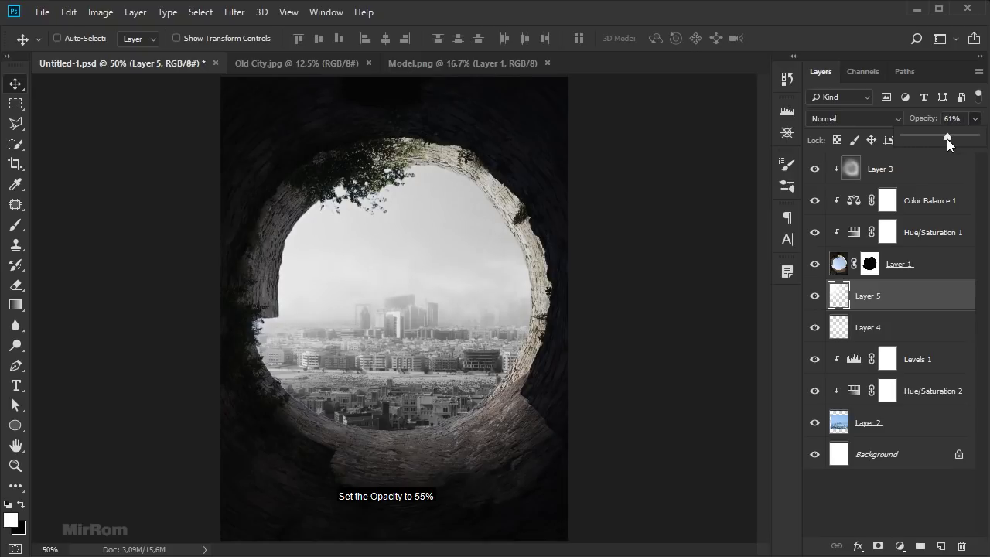
click(815, 304)
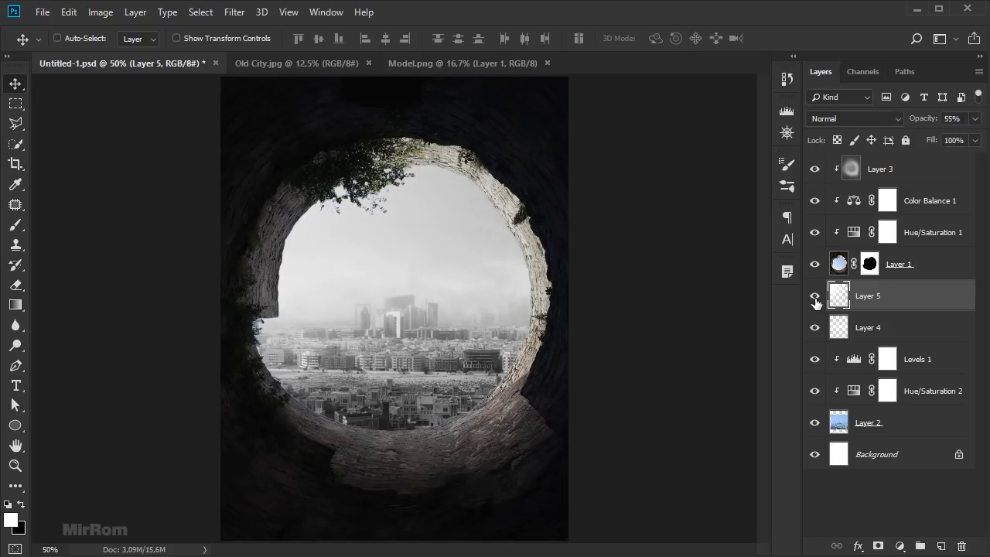
key(ctrl+t)
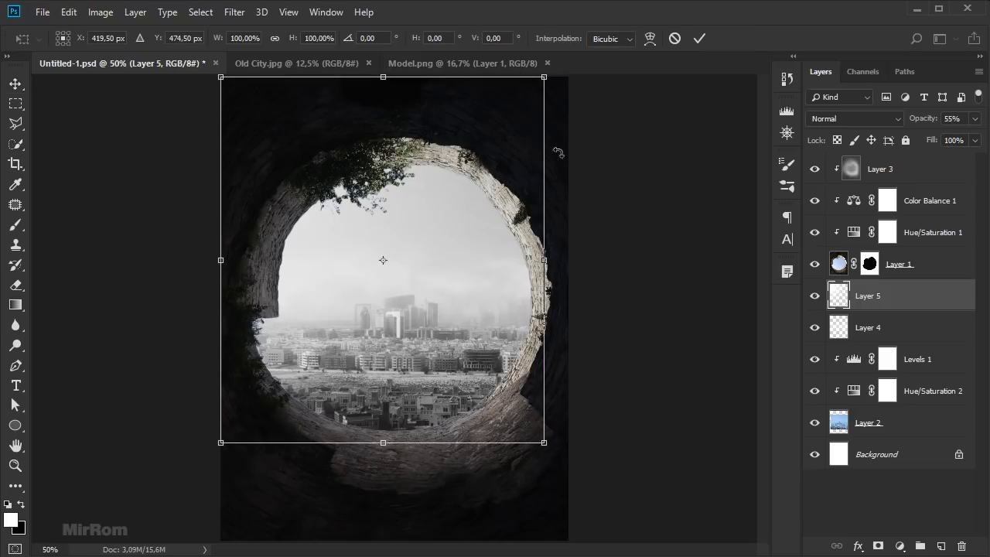
drag(544, 444, 553, 453)
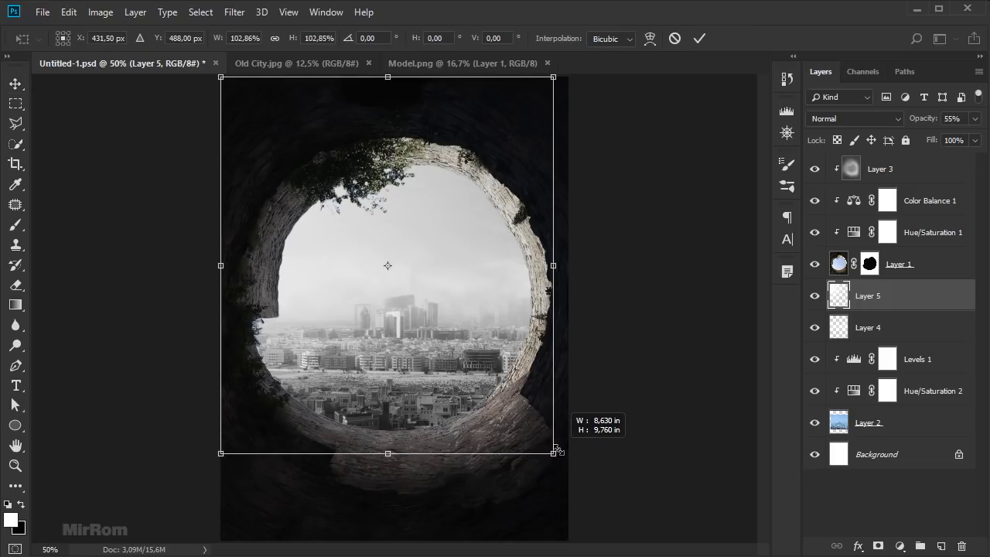
click(699, 38)
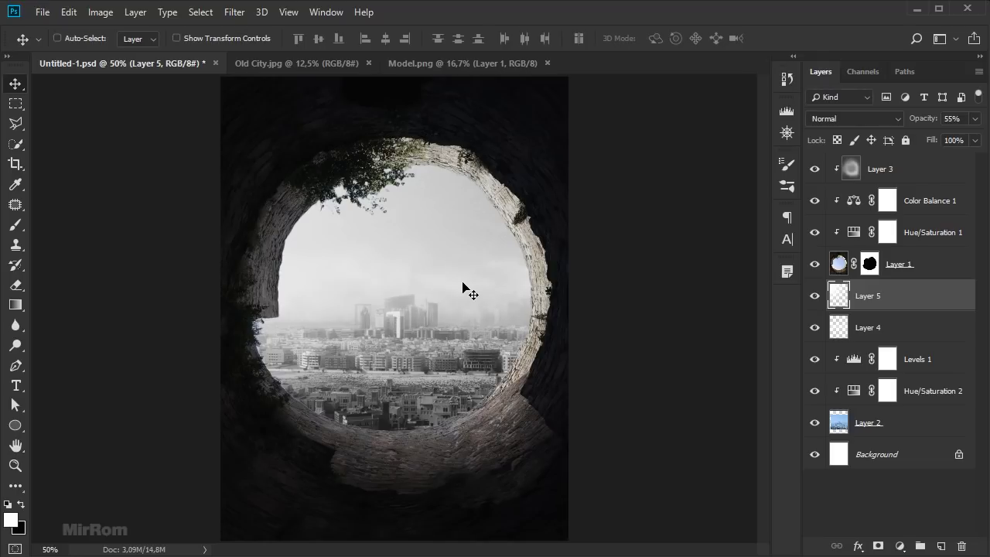
click(814, 295)
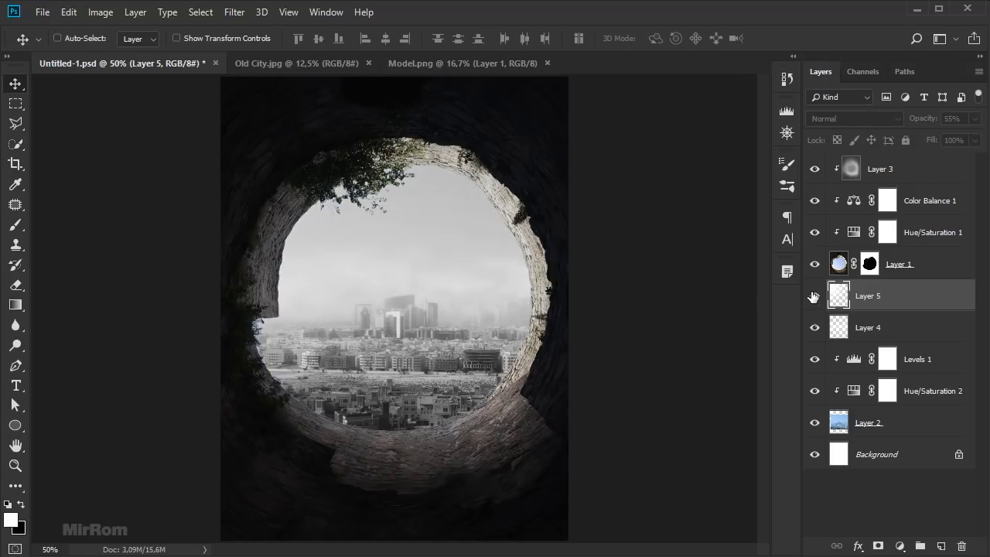
click(814, 295)
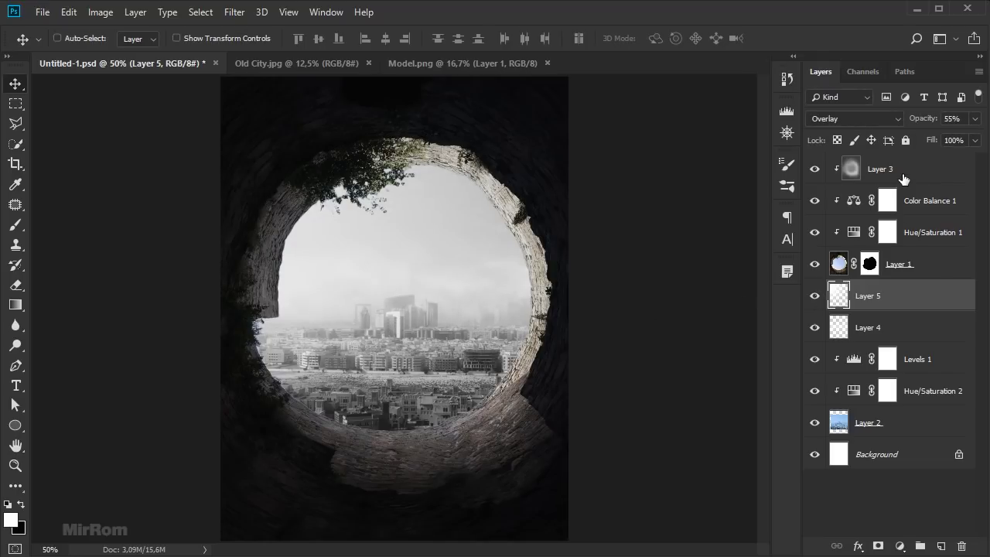
click(902, 177)
click(368, 62)
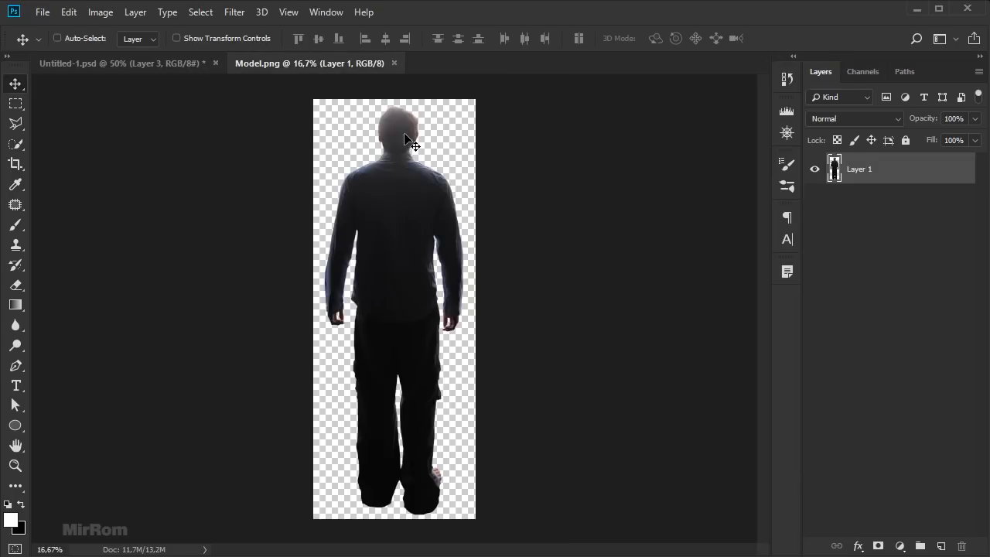
Step: Bring the man from Model.png into the composite and shrink him to about 37%
mouse_move(402, 221)
mouse_down()
mouse_move(185, 70)
mouse_move(387, 205)
mouse_up()
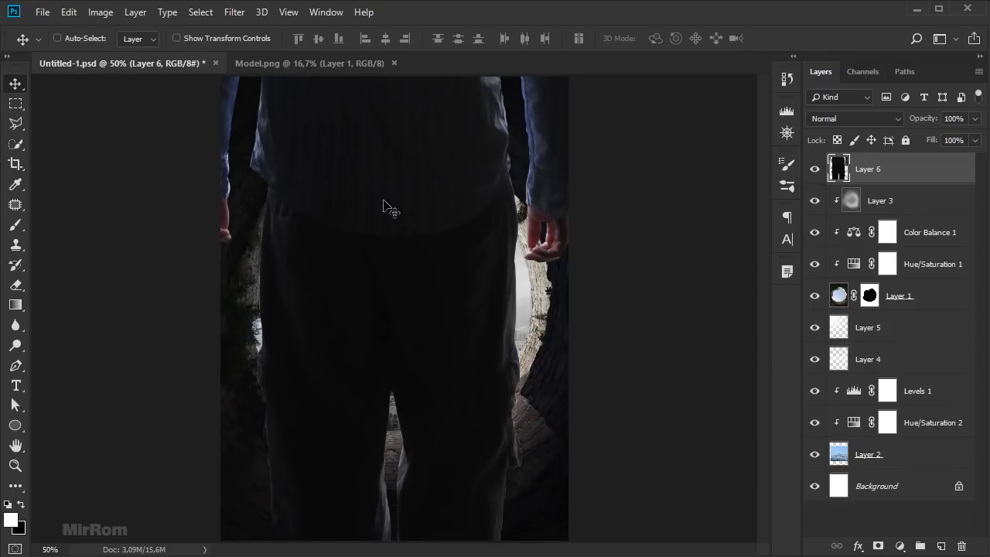
click(393, 63)
key(ctrl+t)
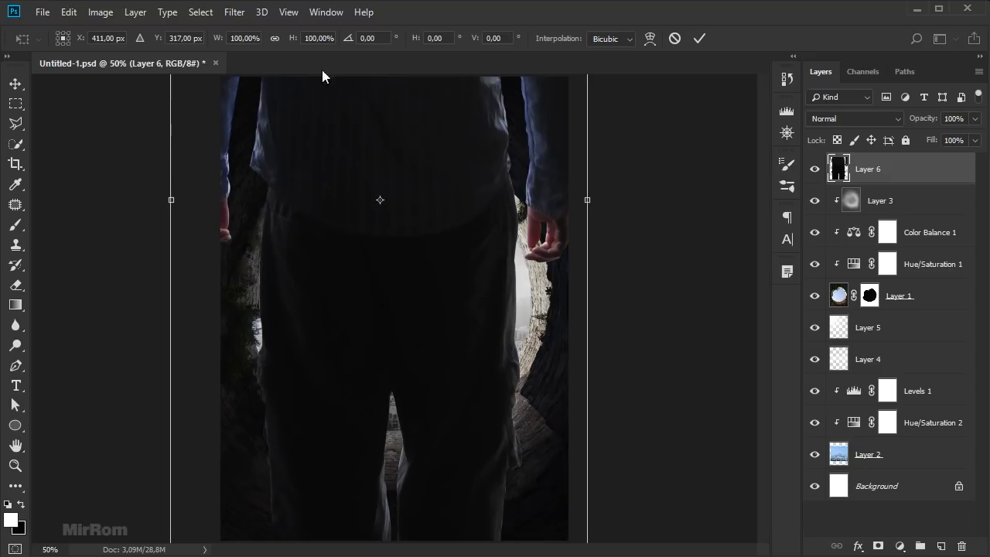
drag(220, 40, 193, 47)
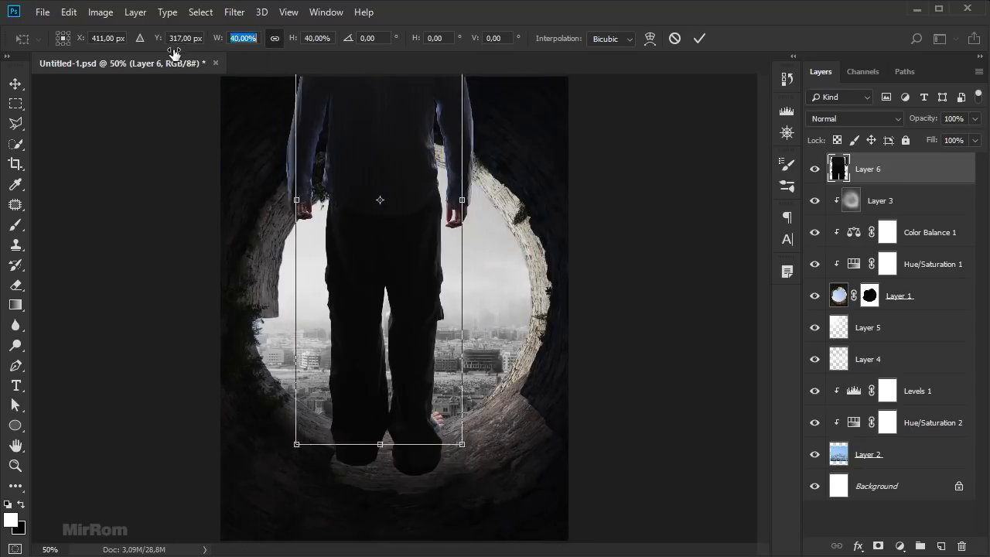
drag(372, 137, 418, 244)
Step: Scale the man to about 15% and place him at the bottom of the tunnel opening
drag(481, 87, 395, 347)
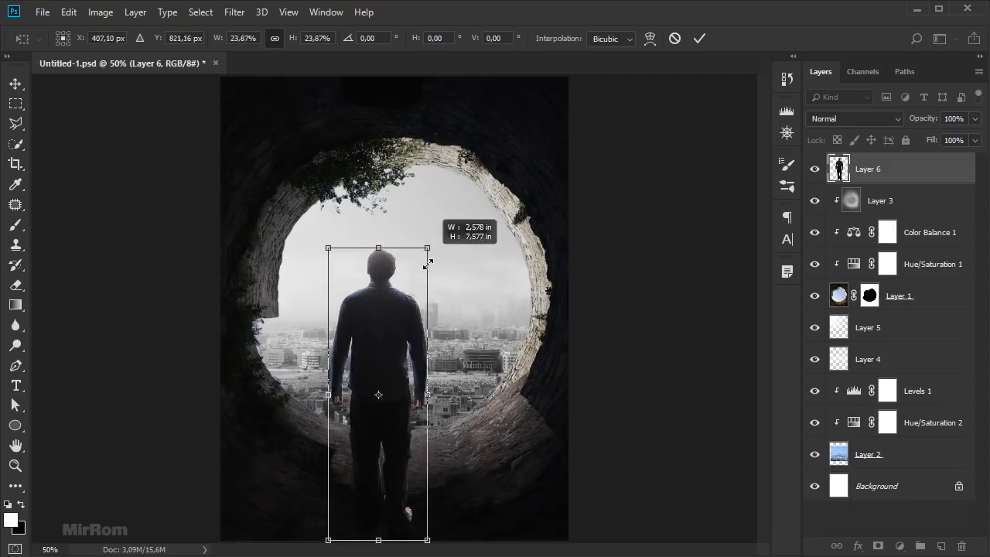
drag(377, 398, 417, 309)
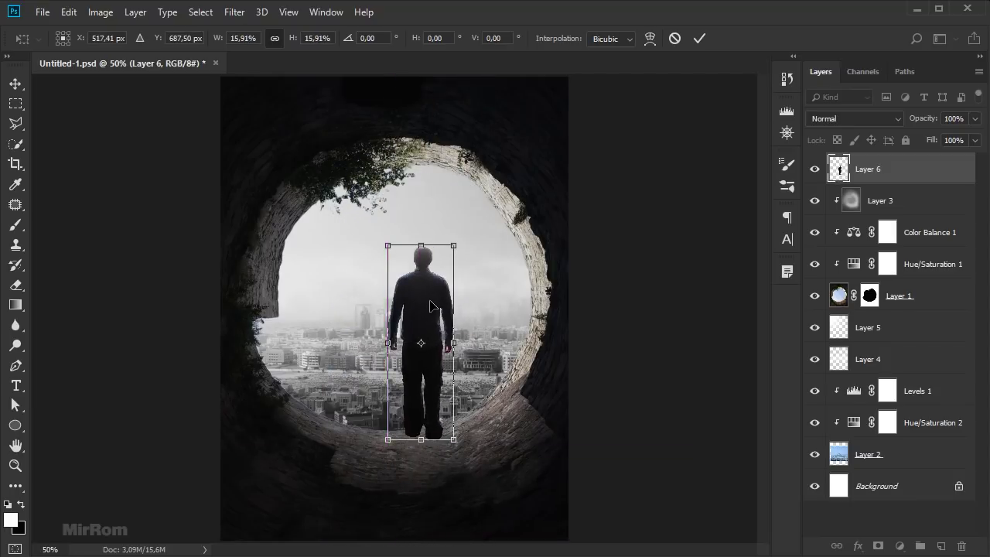
drag(393, 303, 393, 304)
drag(437, 262, 431, 274)
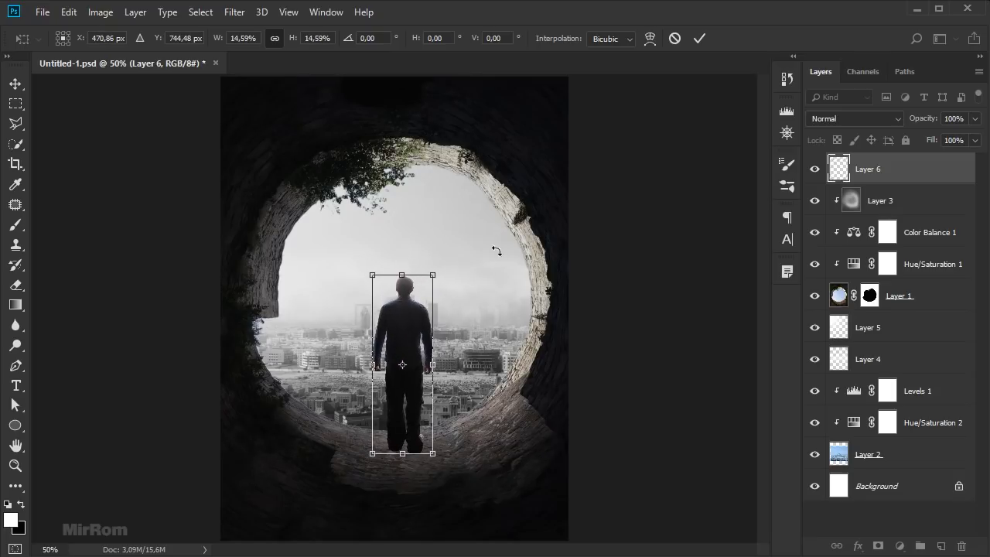
drag(431, 274, 434, 267)
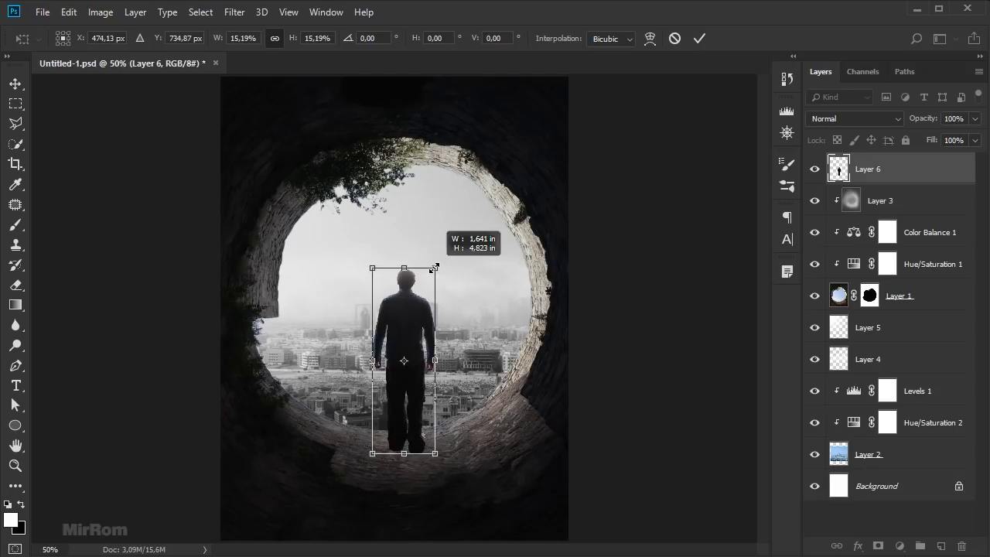
key(Return)
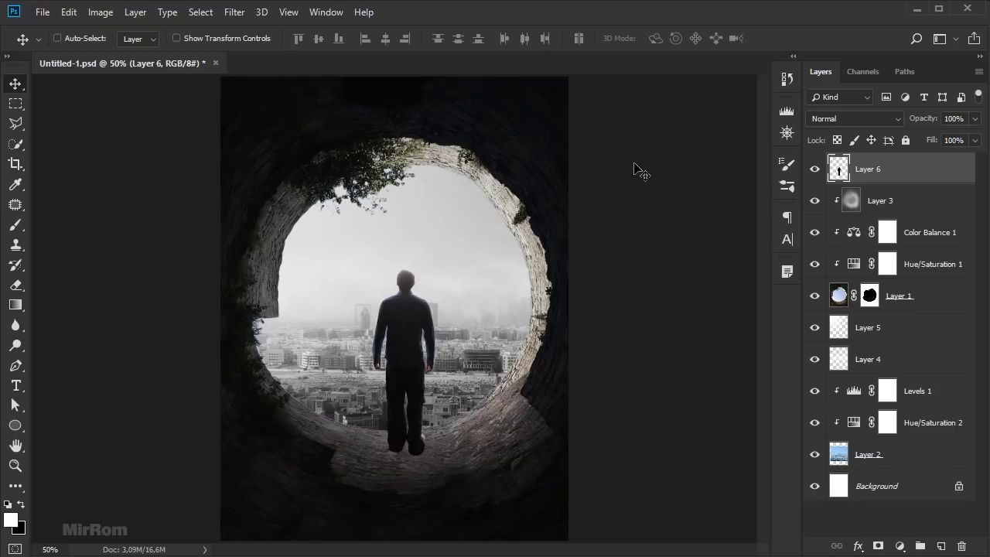
key(ctrl+plus)
scroll(498, 382, down, 1)
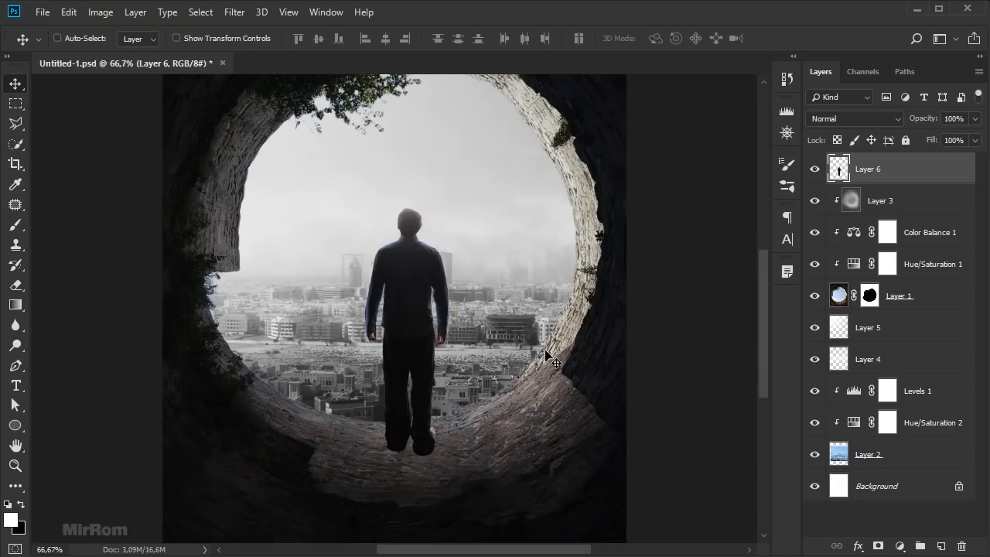
drag(502, 550, 522, 550)
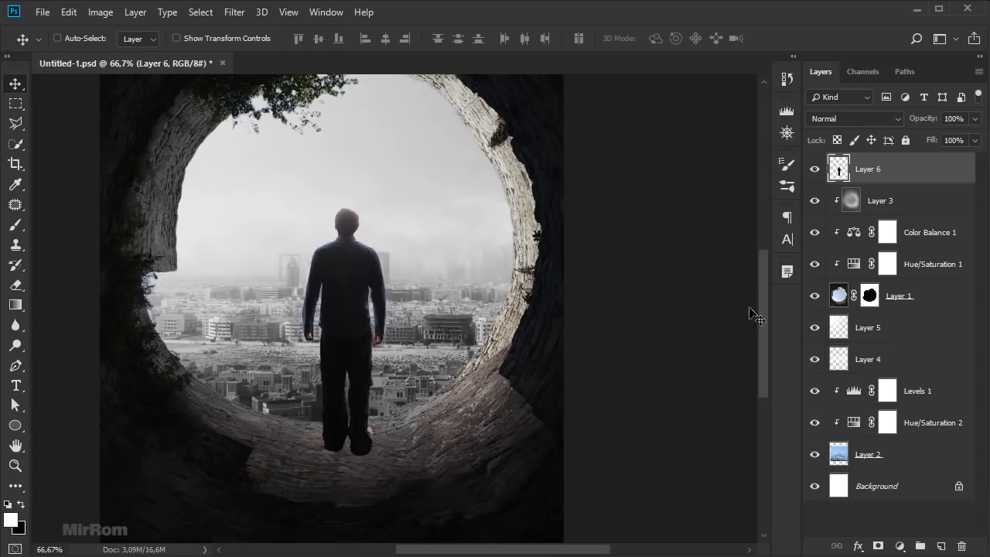
Step: Add a clipped Brightness/Contrast layer to the man with Brightness 57 and Contrast -12
click(899, 546)
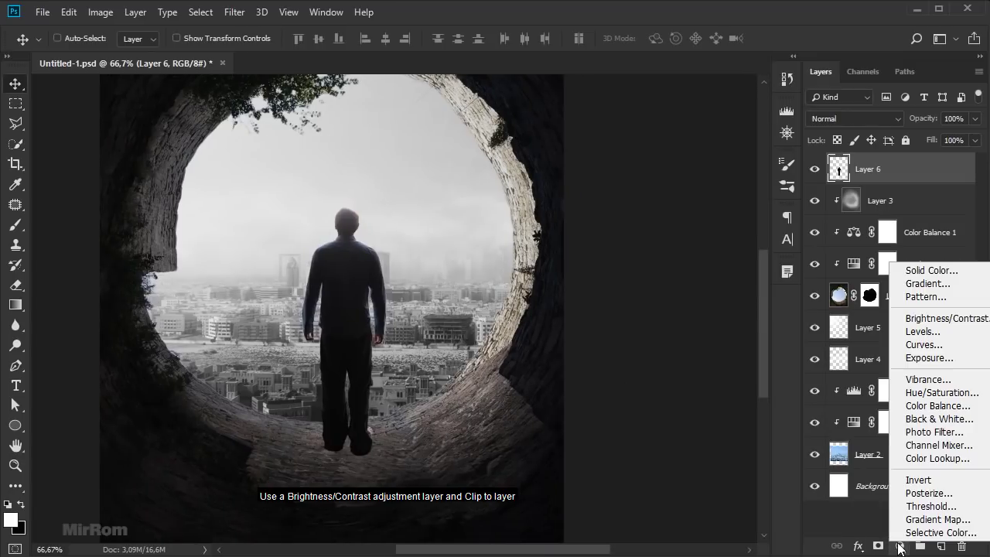
click(947, 318)
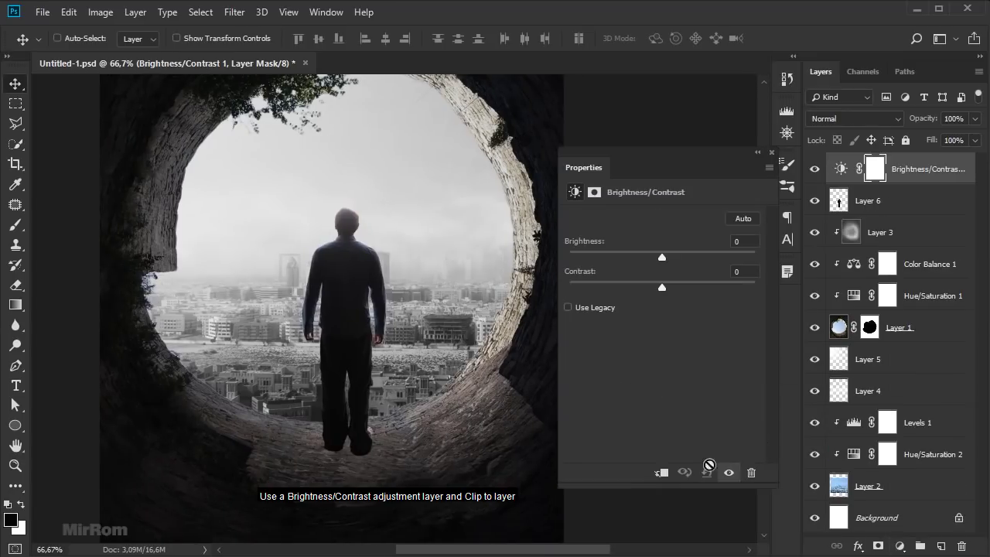
click(662, 472)
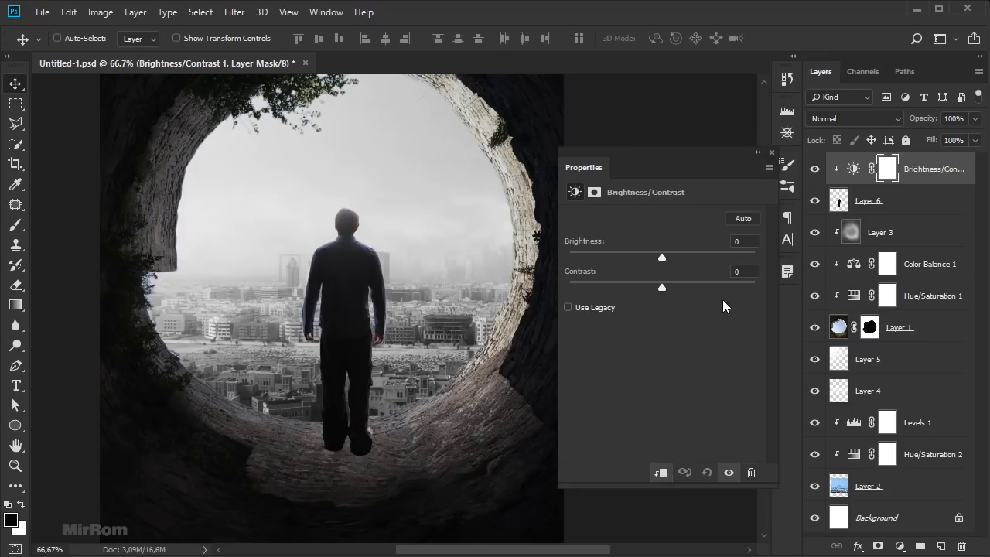
drag(662, 255, 697, 254)
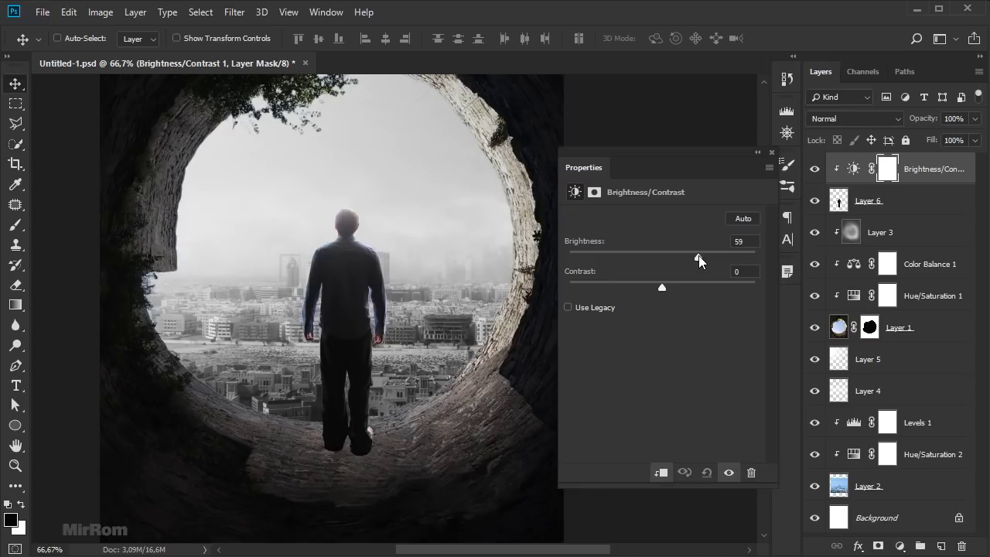
click(741, 242)
drag(642, 286, 640, 286)
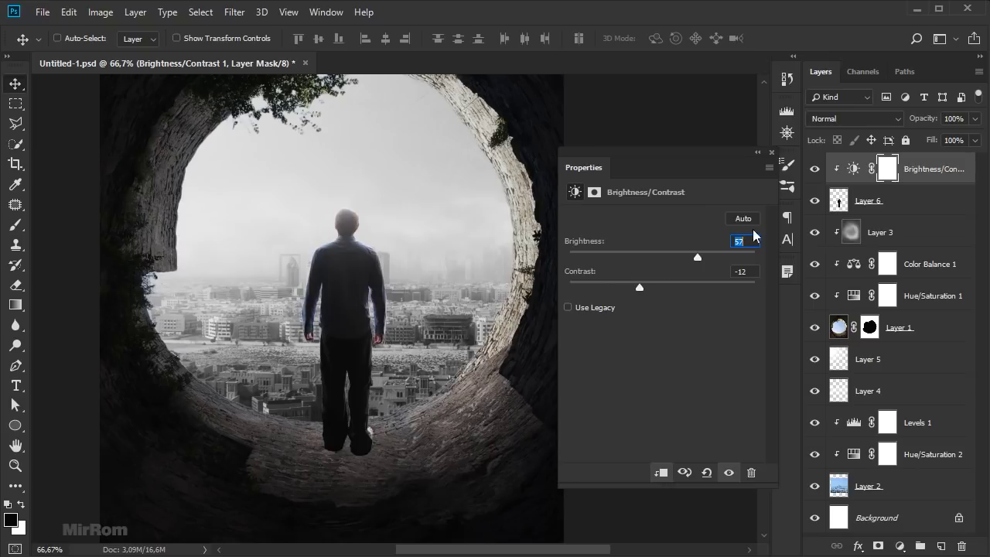
click(771, 152)
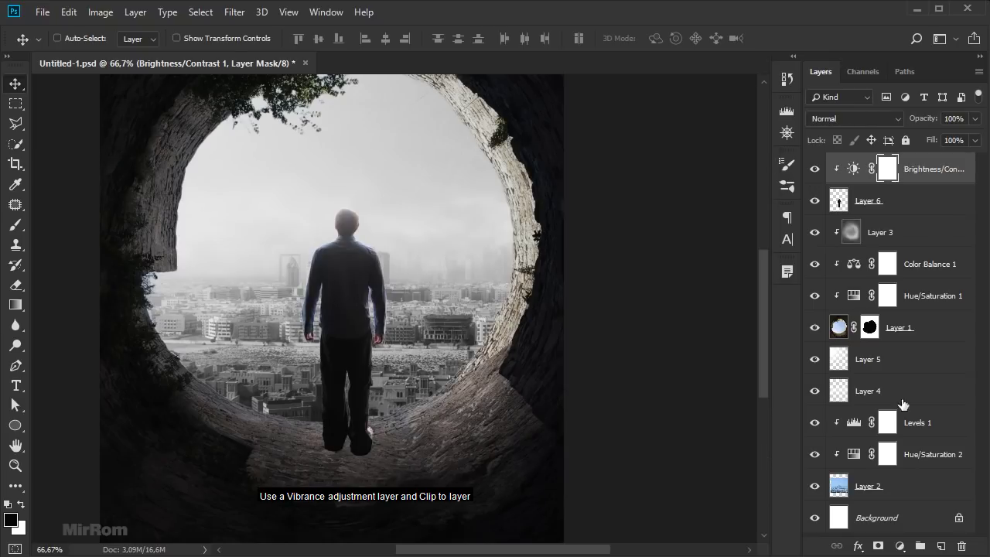
Step: Add a clipped Vibrance layer with Vibrance -48 and Saturation -17
click(900, 546)
click(928, 384)
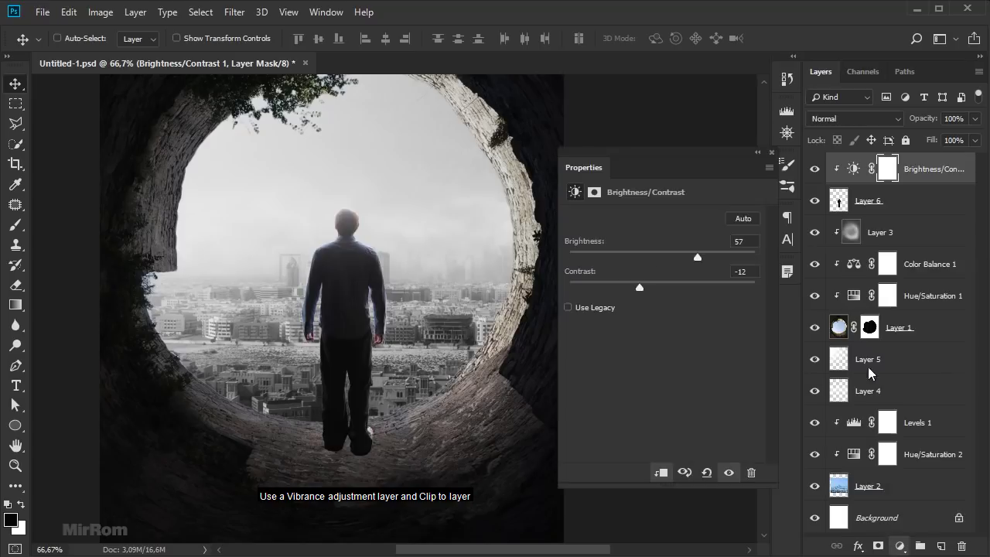
click(662, 473)
drag(662, 232, 618, 233)
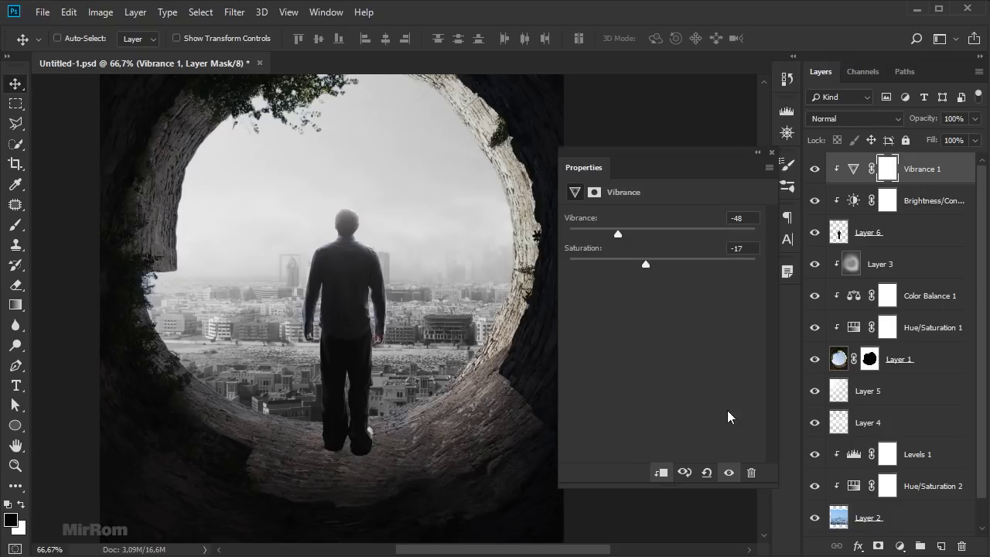
click(771, 152)
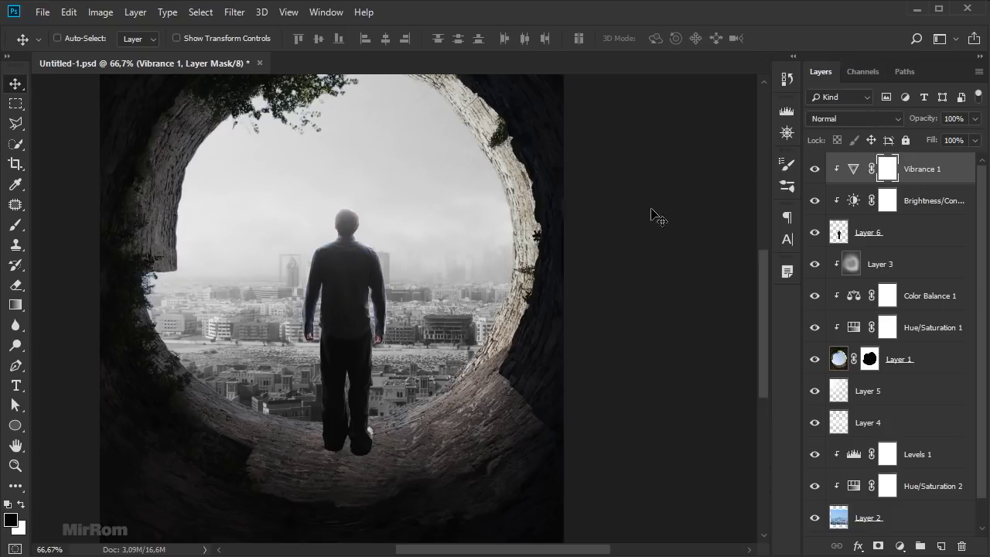
scroll(650, 256, down, 1)
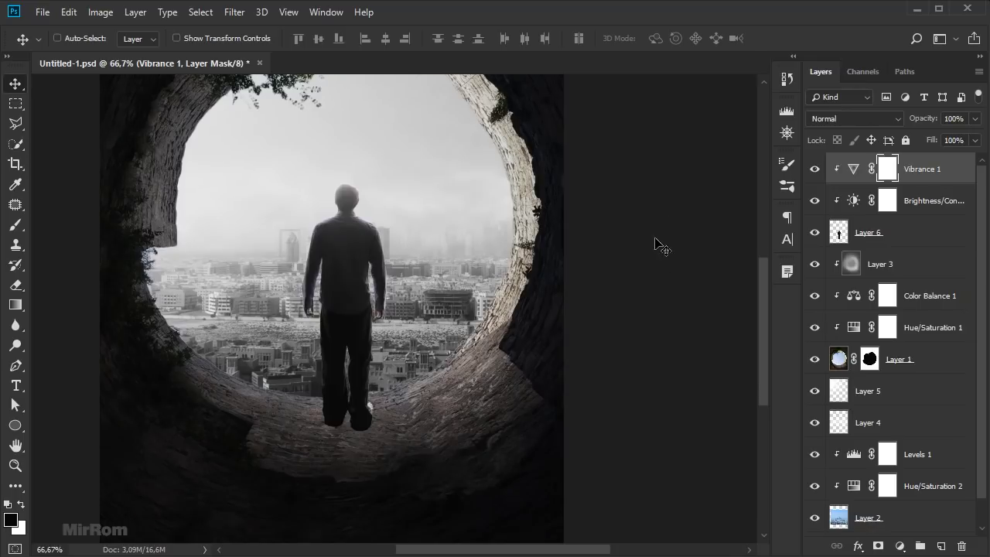
Step: Create Layer 7 above Layer 3 and fill the man's outline on it with black
click(932, 239)
click(929, 265)
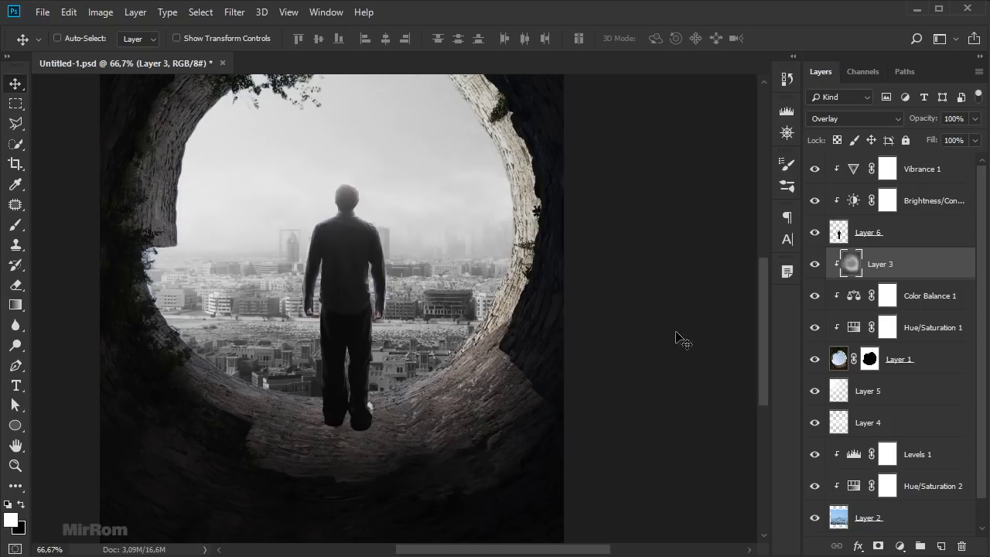
click(941, 547)
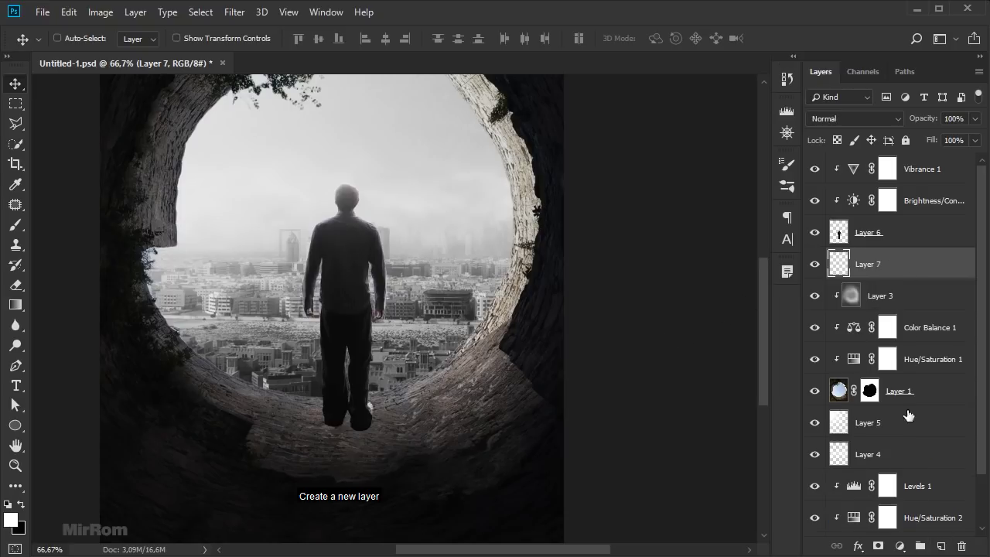
ctrl+click(839, 234)
click(815, 232)
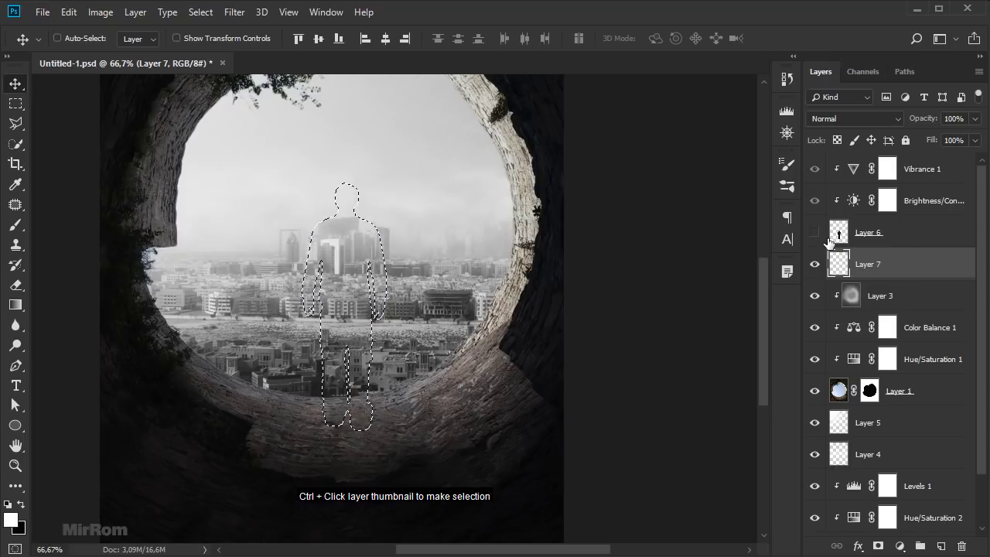
click(21, 505)
key(alt+BackSpace)
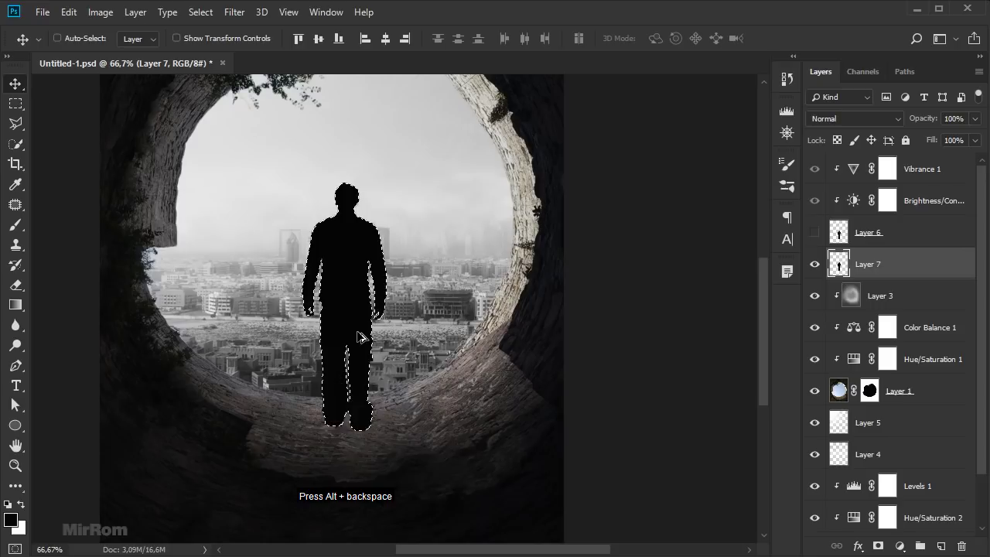
key(ctrl+d)
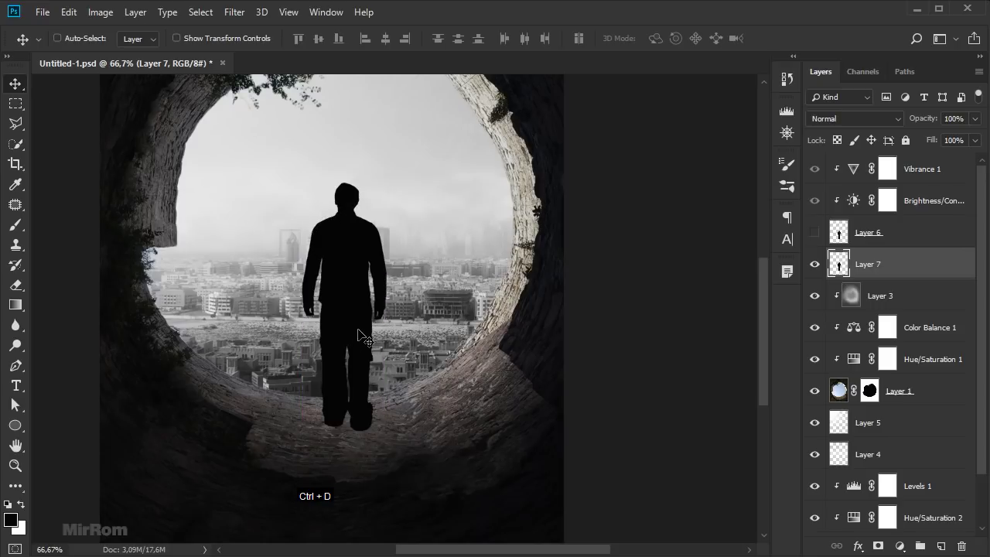
Step: Show the man layer again and convert Layer 7 to a smart object
click(815, 232)
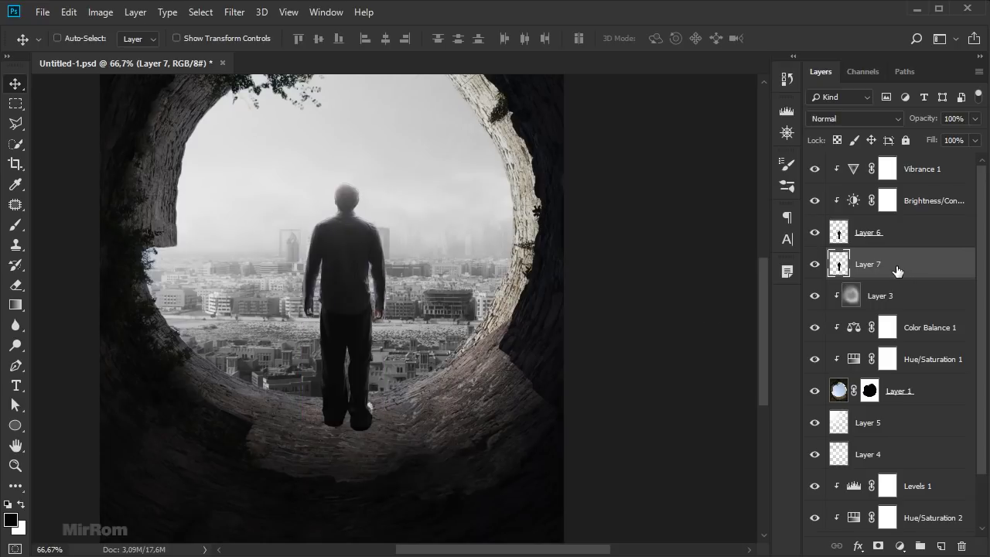
right_click(897, 270)
click(794, 190)
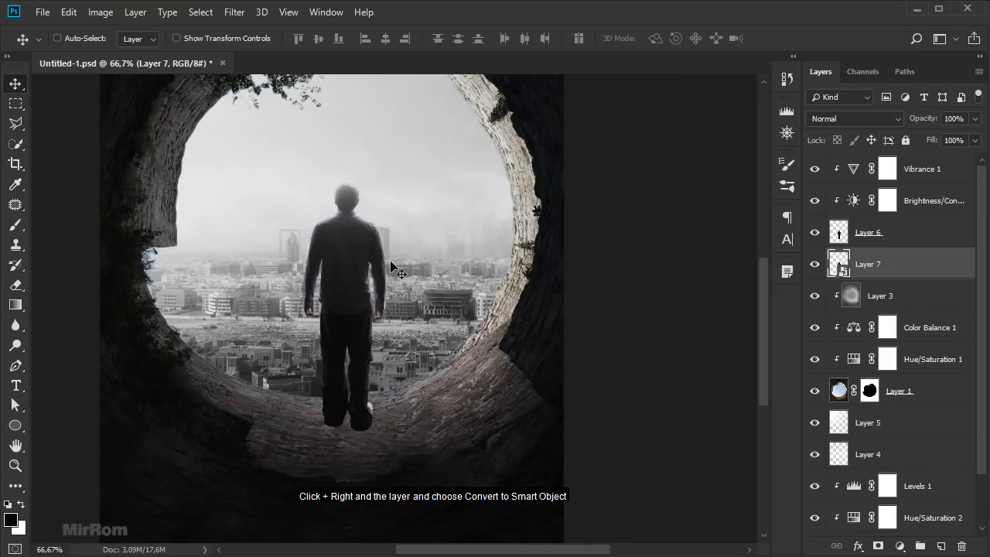
Step: Flip the silhouette below the feet, then stretch, widen and skew it into a shadow
key(ctrl+t)
drag(346, 184, 362, 517)
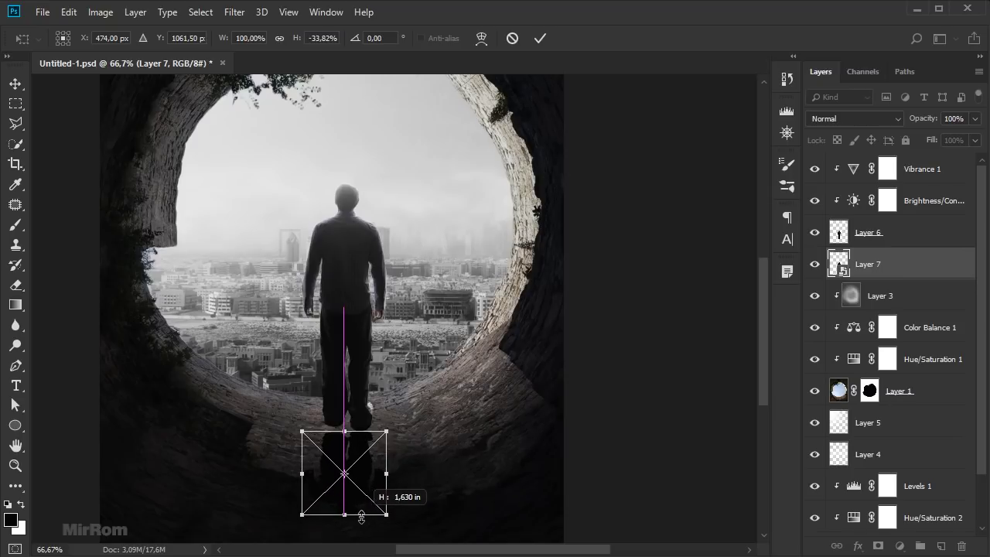
key(Up)
key(Up)
key(Up)
key(Up)
key(Up)
key(Up)
key(Up)
key(Up)
key(Up)
key(Up)
key(Up)
key(Up)
key(Up)
key(Up)
key(Up)
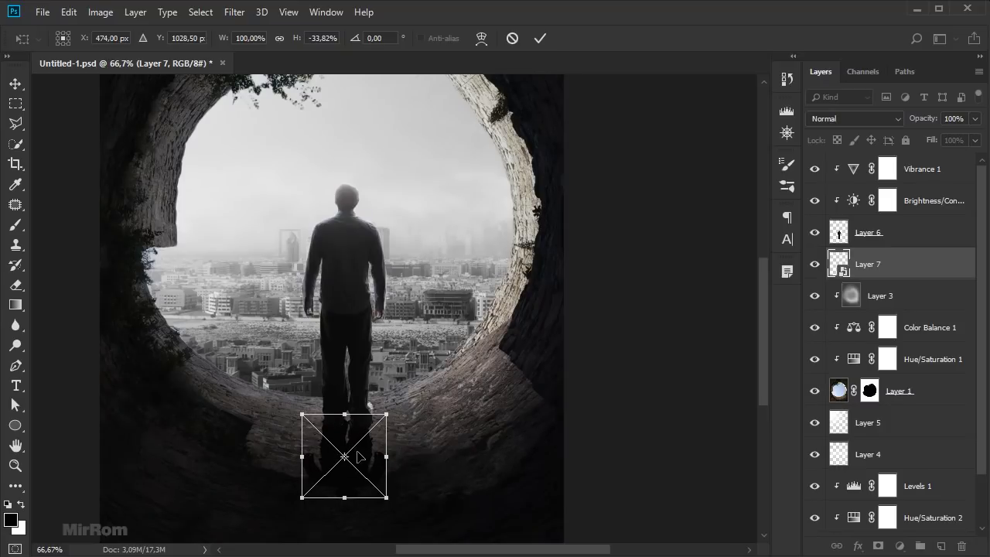
mouse_move(344, 497)
mouse_down()
mouse_move(346, 488)
mouse_move(344, 505)
mouse_up()
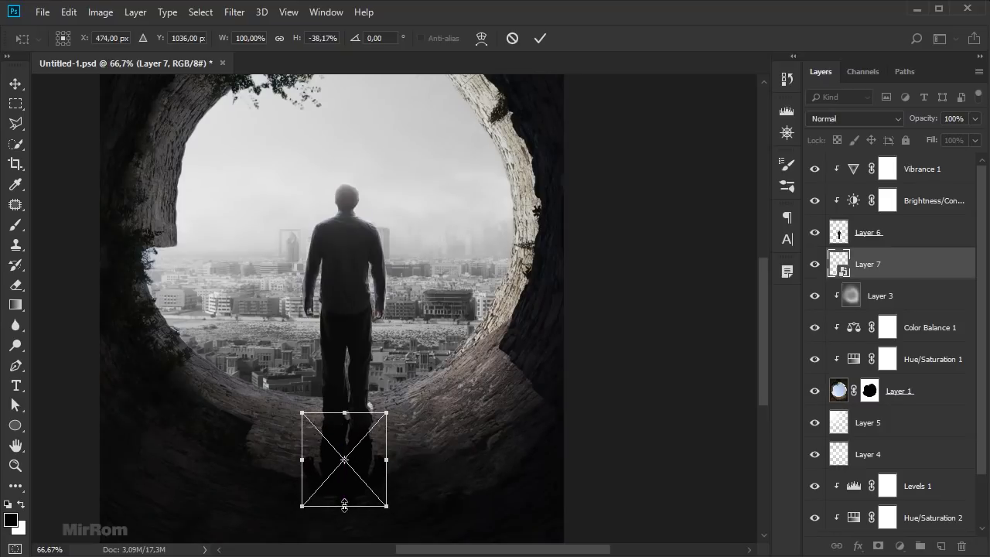
right_click(377, 460)
click(419, 338)
drag(391, 508, 394, 508)
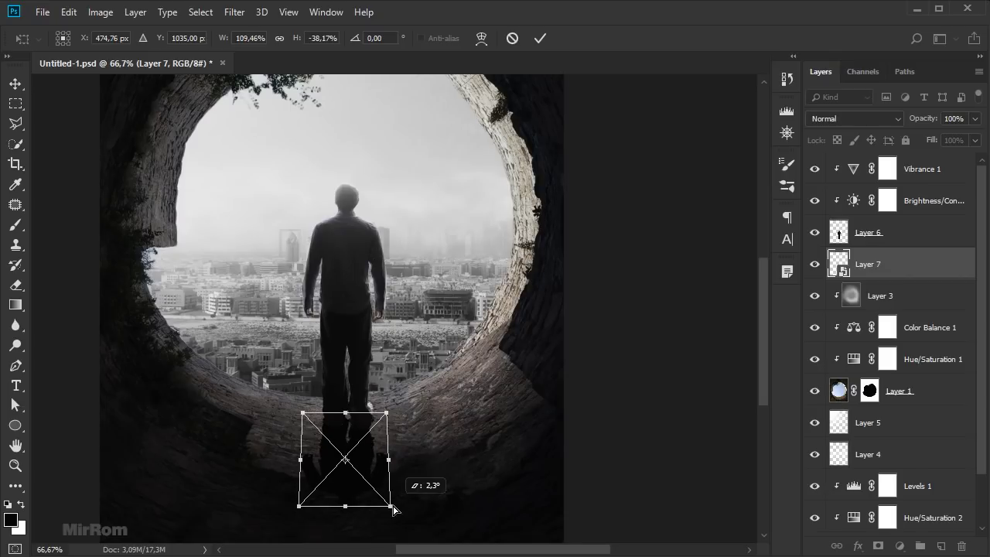
right_click(347, 426)
click(404, 293)
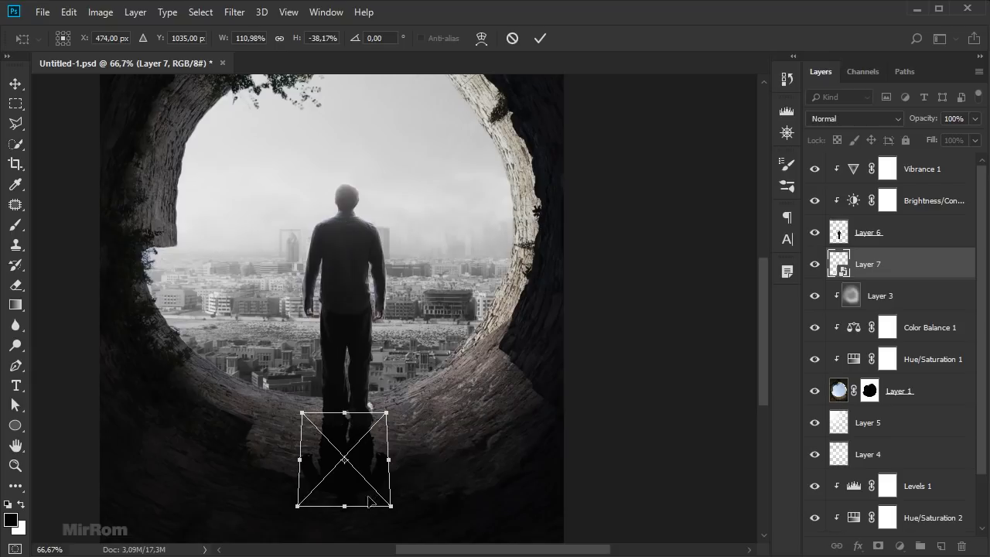
drag(350, 507, 354, 507)
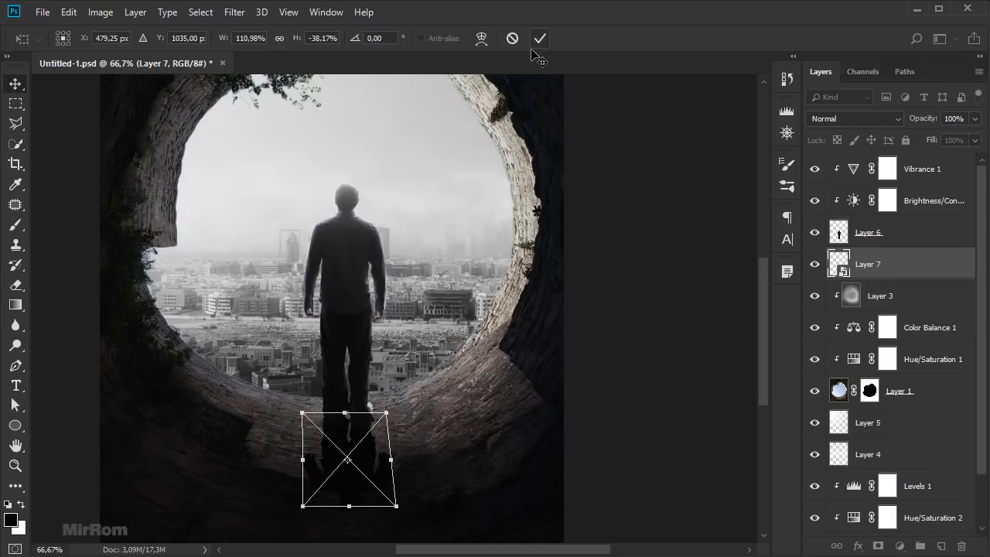
key(Return)
Step: Apply a Gaussian Blur of radius 9.2 px to the shadow
scroll(441, 451, down, 1)
scroll(442, 448, down, 1)
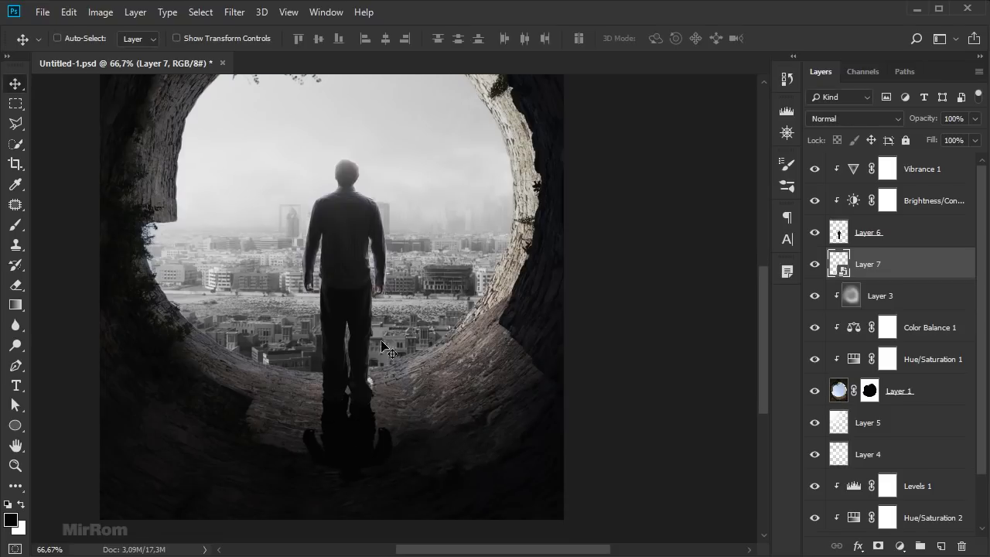
click(235, 12)
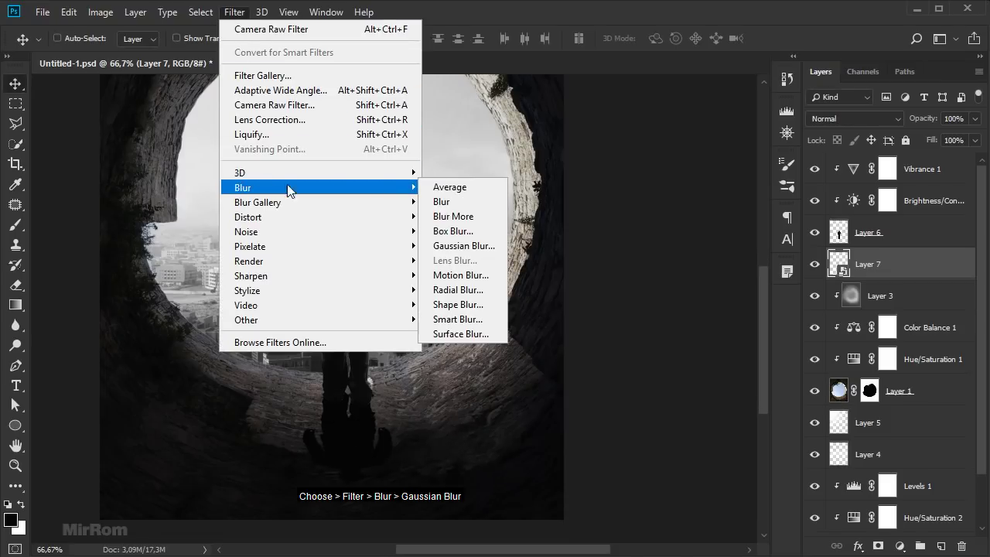
click(478, 249)
drag(679, 278, 525, 201)
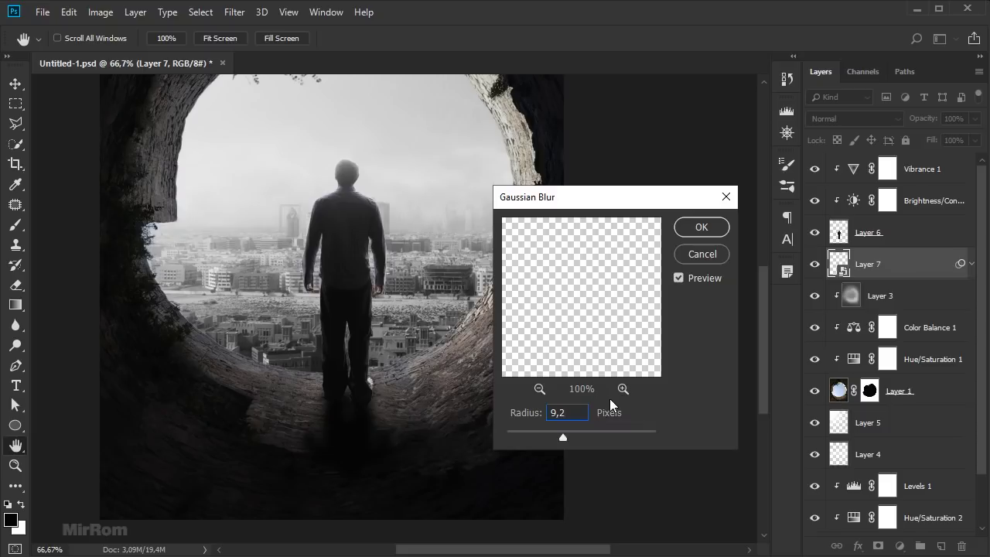
click(718, 230)
Step: Lower the shadow layer's opacity to 87% and check it at the man's feet
click(975, 118)
drag(968, 138, 967, 137)
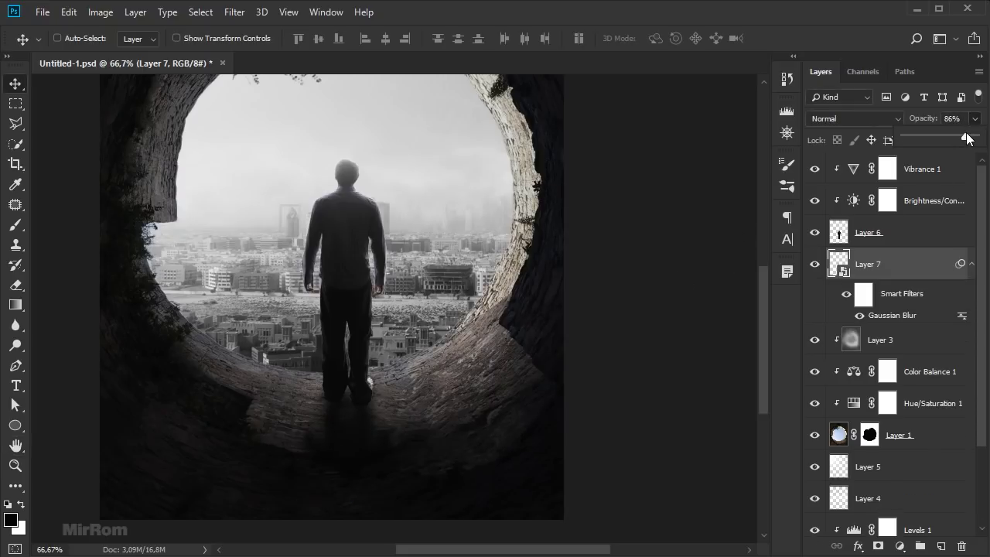
click(904, 268)
click(816, 266)
click(815, 267)
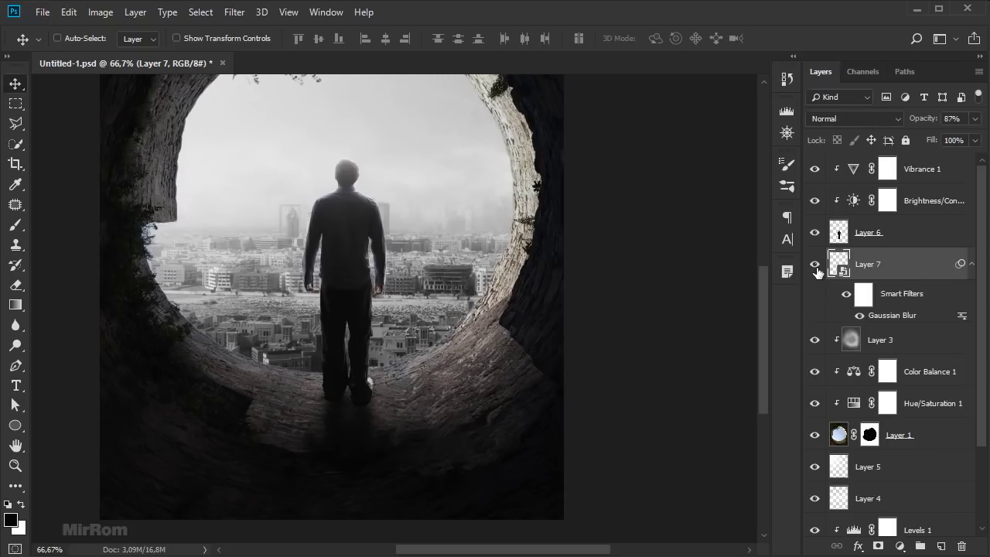
ctrl+space+click(357, 473)
ctrl+space+click(386, 448)
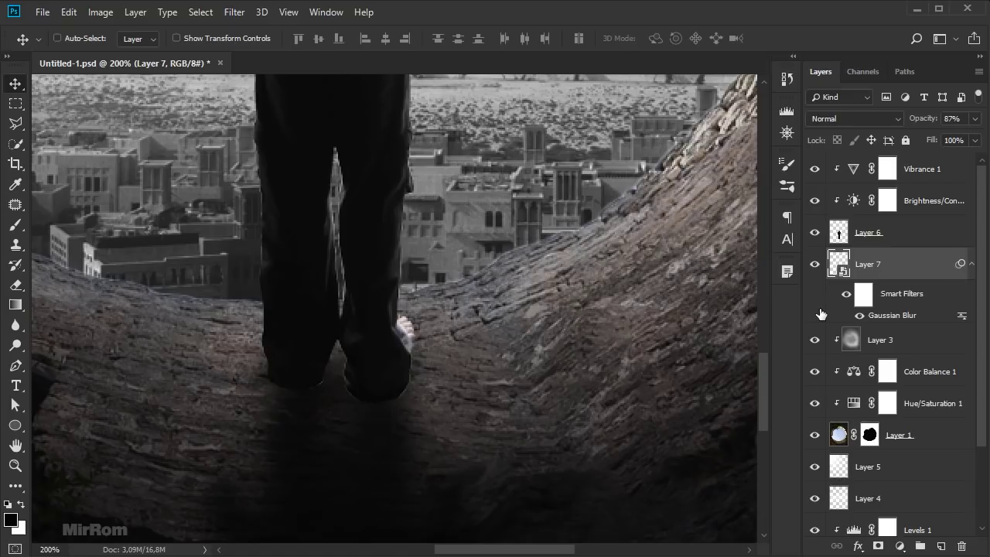
Step: Create a new layer and set up a 99 px Soft Round brush at 35% opacity
click(940, 546)
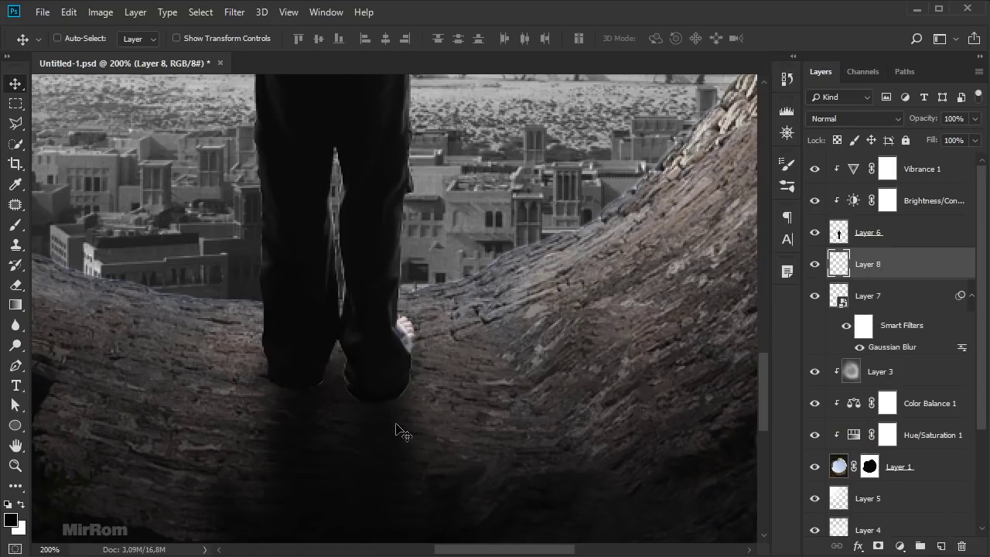
key(b)
right_click(234, 189)
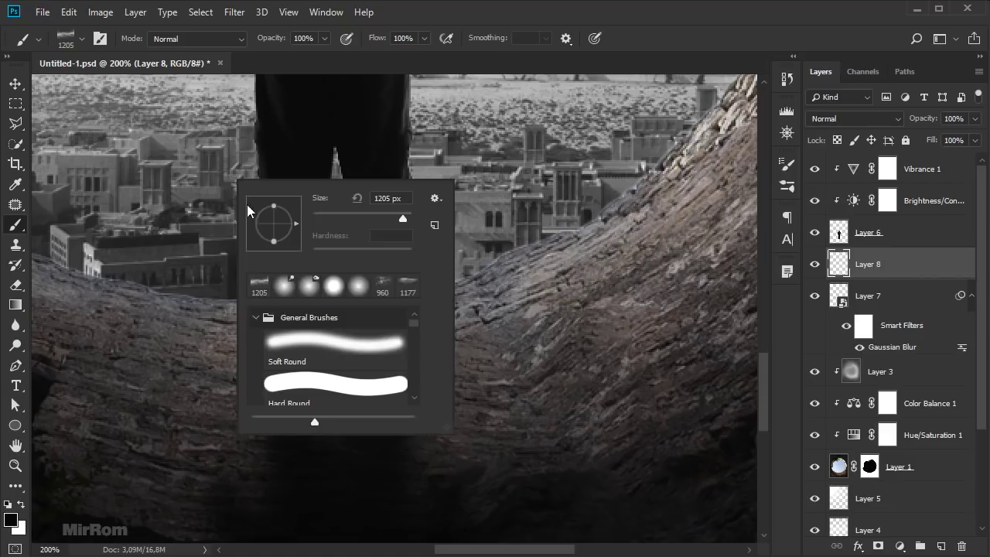
click(296, 346)
drag(379, 219, 361, 219)
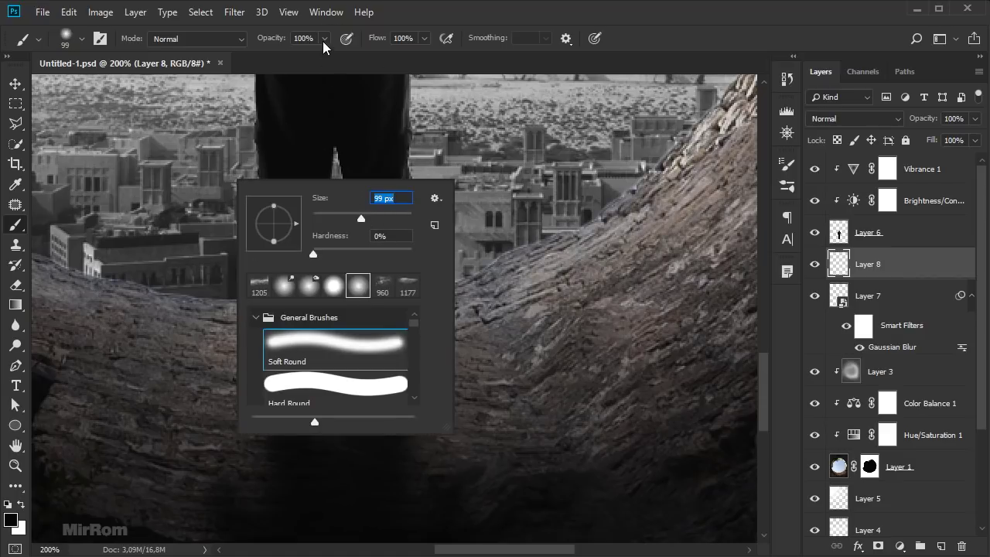
drag(323, 38, 273, 53)
click(325, 39)
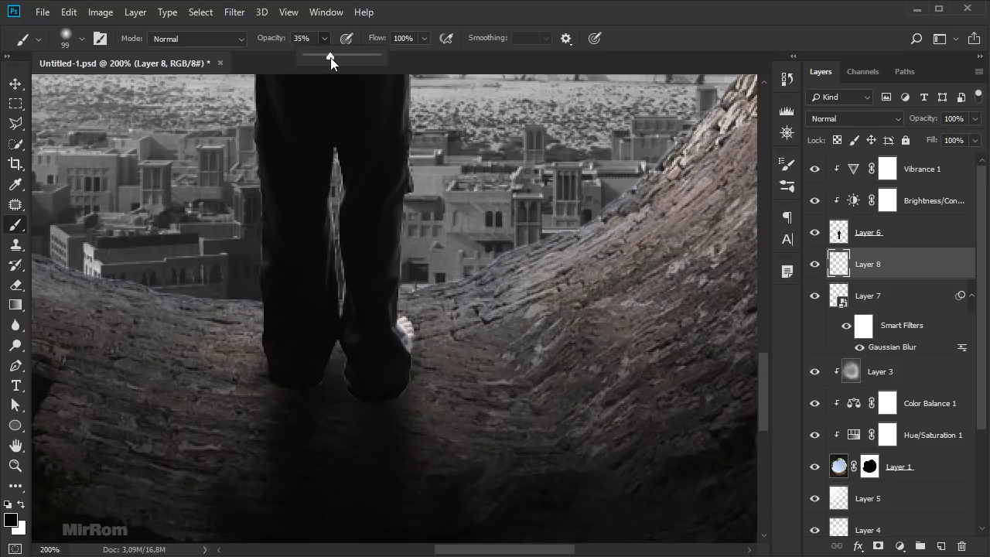
click(329, 399)
Step: Paint soft black shading under the feet, darkening beneath the right foot
key(bracketleft)
key(bracketleft)
key(bracketleft)
key(bracketleft)
mouse_move(292, 360)
mouse_down()
mouse_move(397, 365)
mouse_move(384, 386)
mouse_move(312, 353)
mouse_move(287, 364)
mouse_move(361, 378)
mouse_move(404, 347)
mouse_move(371, 404)
mouse_up()
key(bracketleft)
key(bracketleft)
key(bracketleft)
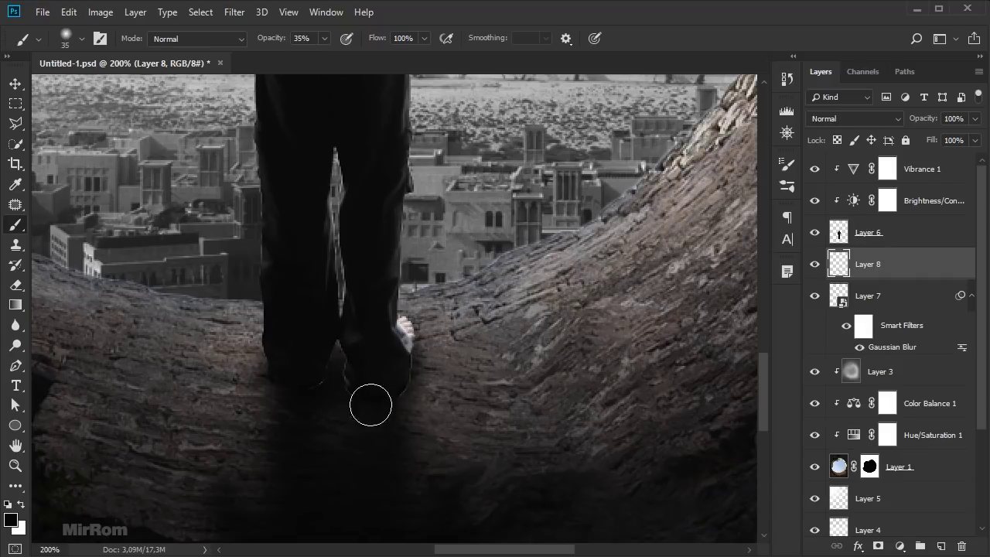
scroll(313, 388, down, 2)
drag(270, 41, 255, 40)
key(bracketright)
mouse_move(374, 350)
mouse_down()
mouse_move(393, 354)
mouse_move(387, 394)
mouse_move(324, 340)
mouse_move(336, 425)
mouse_up()
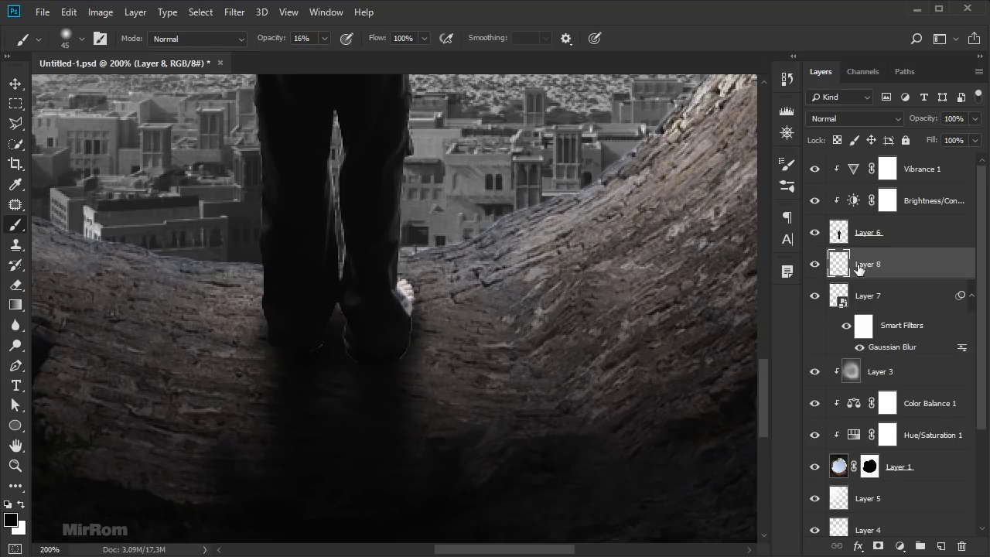
Step: Set Layer 8 to 93% opacity and hide Layer 7's shadow
drag(932, 119, 930, 124)
key(Return)
click(814, 299)
Step: Mask Layer 8 and paint out the building base beside the legs at full opacity
click(814, 263)
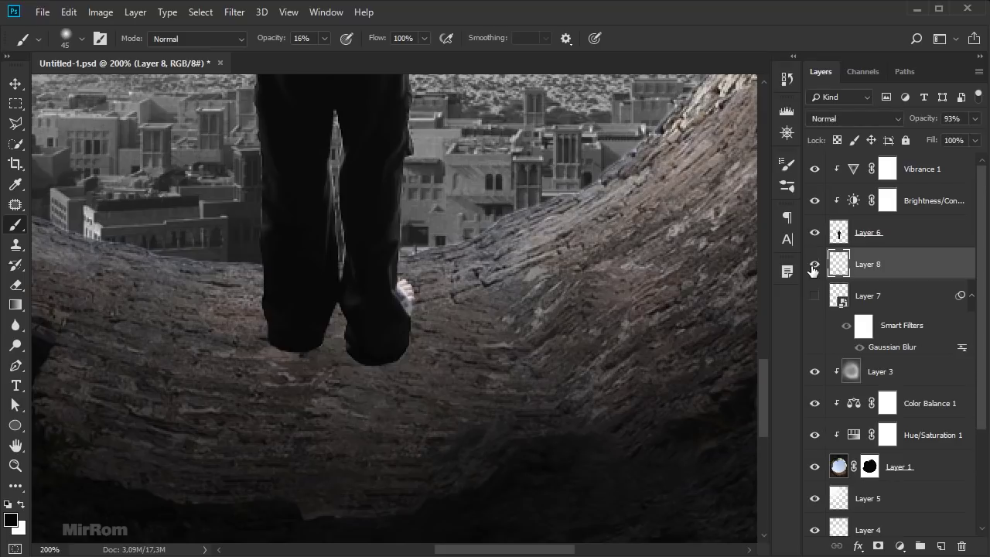
click(878, 546)
key(0)
right_click(468, 229)
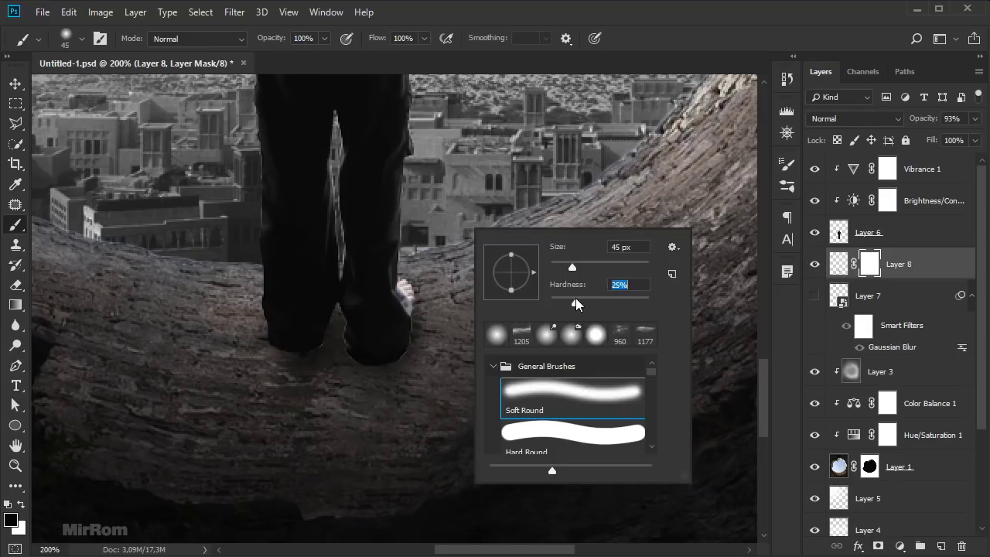
key(Return)
drag(410, 248, 443, 307)
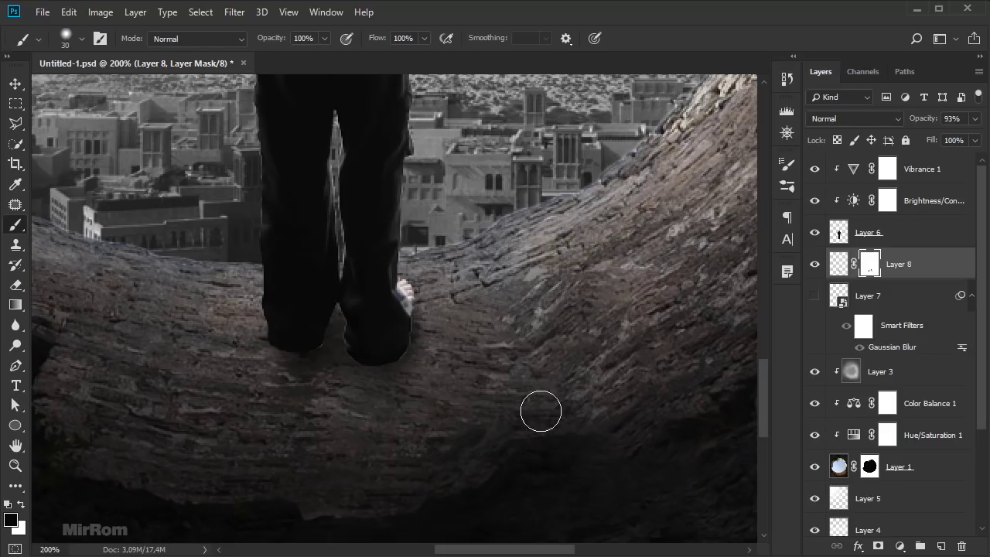
Step: Show Layer 7's shadow again, add a mask to it and set the brush to 35
click(815, 296)
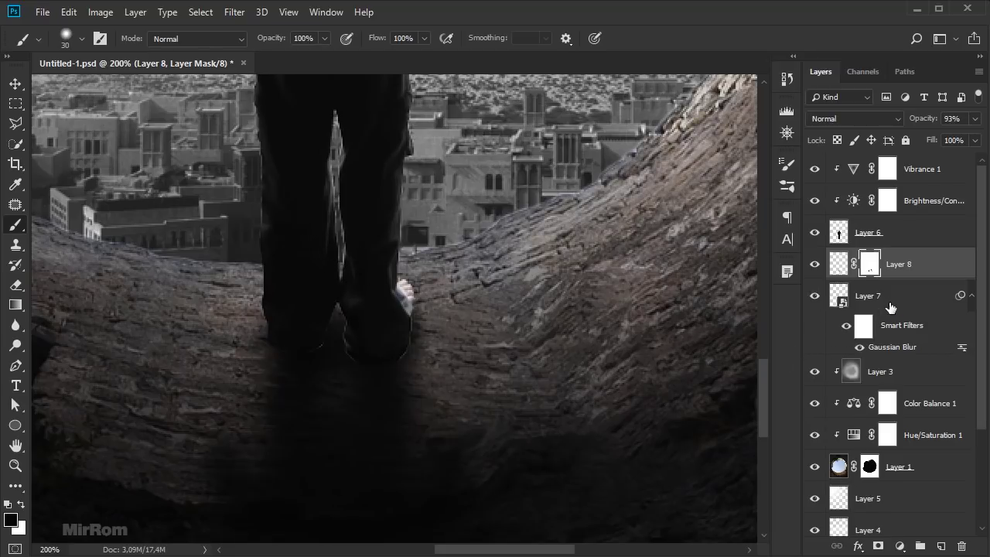
click(891, 303)
click(972, 295)
click(883, 546)
key(bracketright)
key(bracketleft)
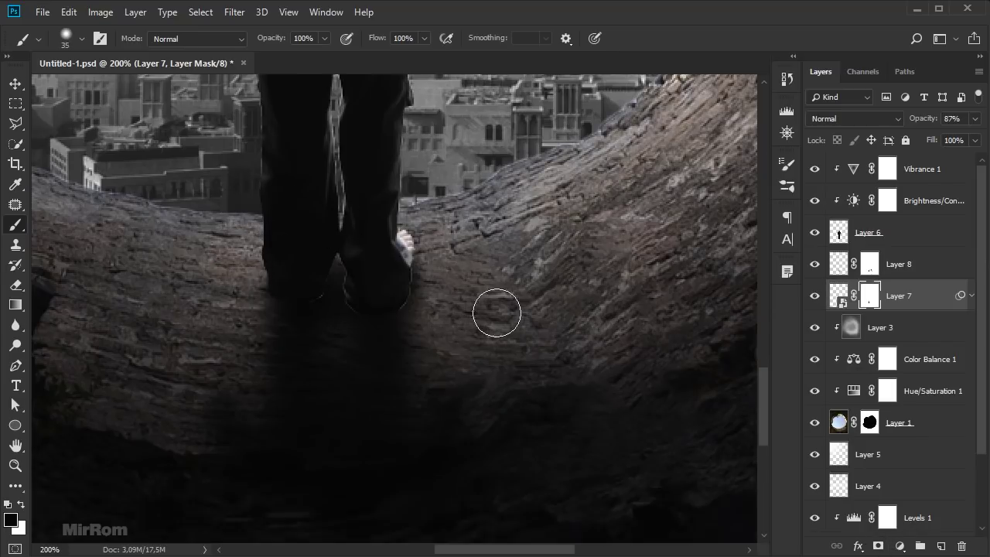
scroll(479, 308, down, 3)
key(ctrl)
key(ctrl+minus)
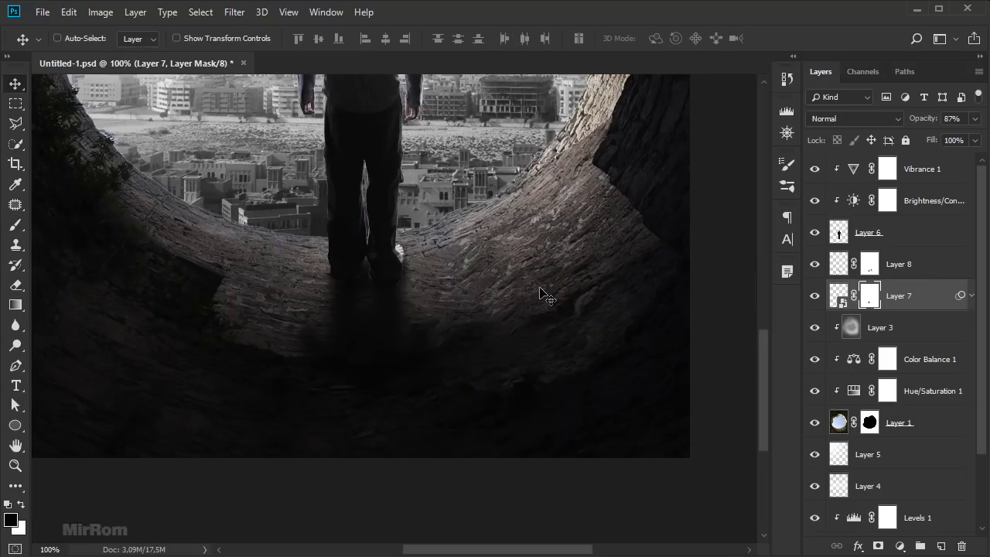
scroll(468, 343, up, 1)
ctrl+click(384, 302)
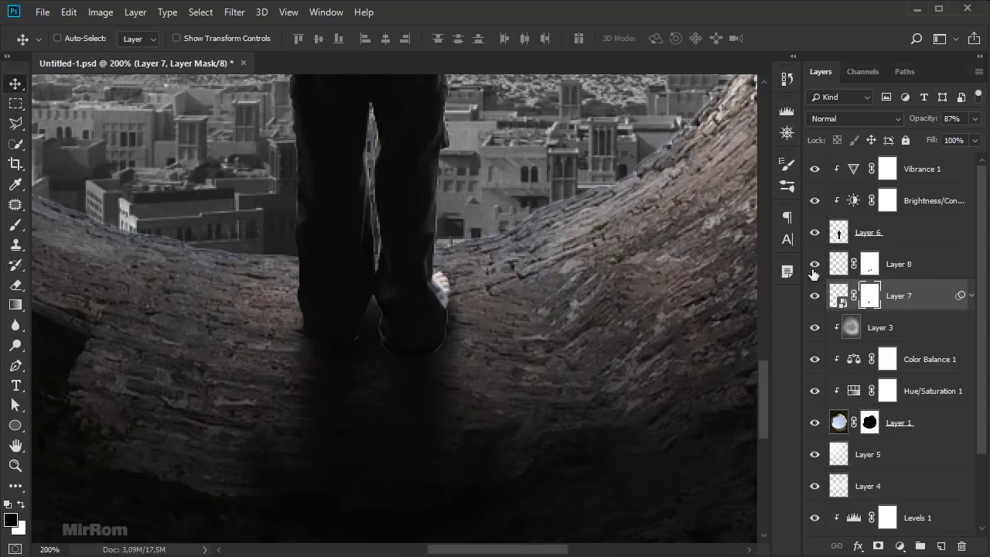
Step: Mask Layer 6 and paint around the feet with a 15 px, 10% hardness brush
click(861, 235)
click(879, 546)
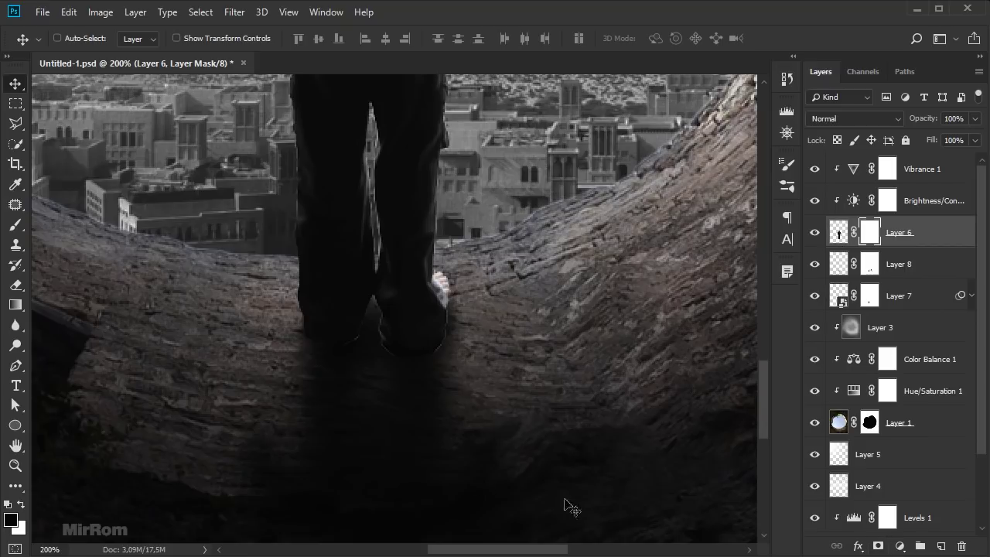
key(b)
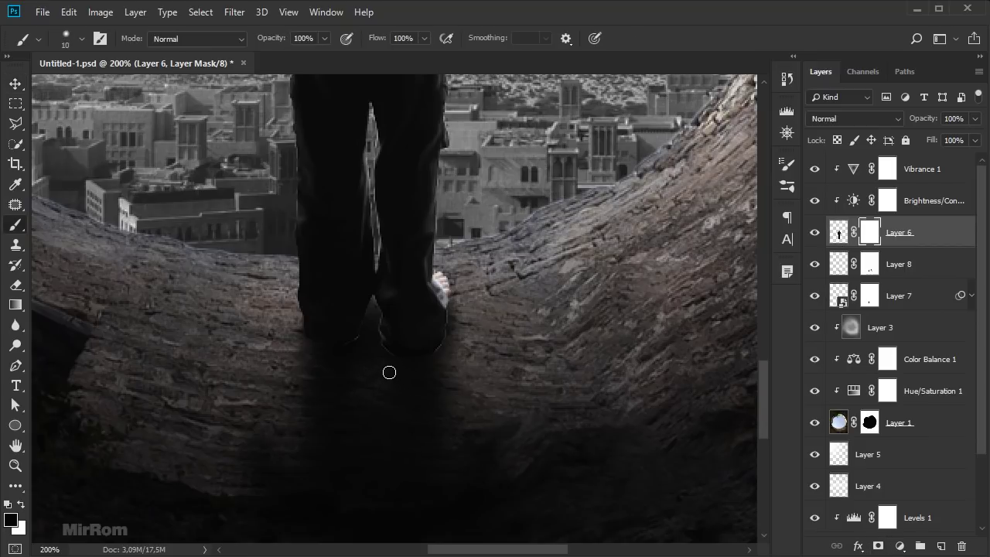
key(bracketright)
right_click(411, 382)
key(Return)
key(ctrl+minus)
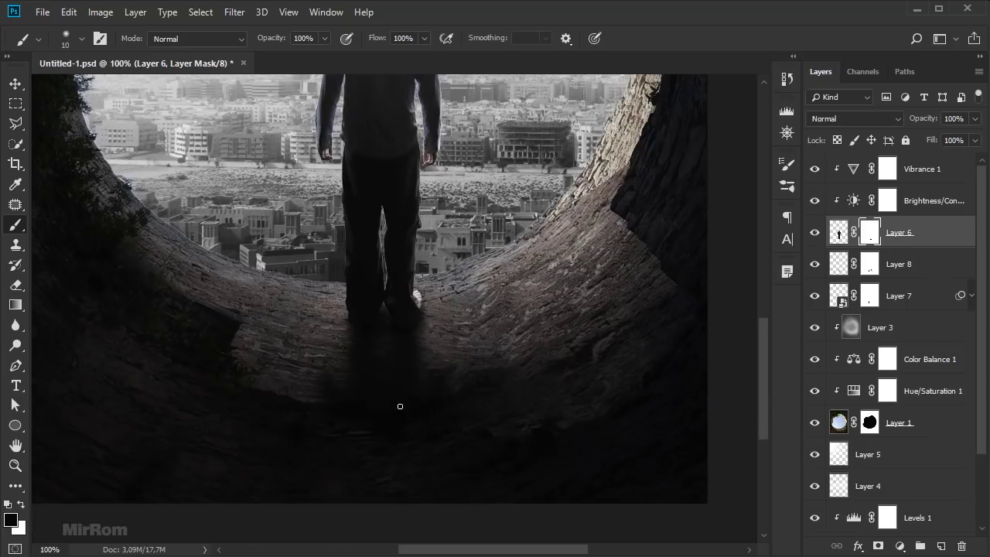
key(ctrl+minus)
key(ctrl+minus)
Step: Add a new layer above Vibrance 1 and set up a large white soft brush
key(v)
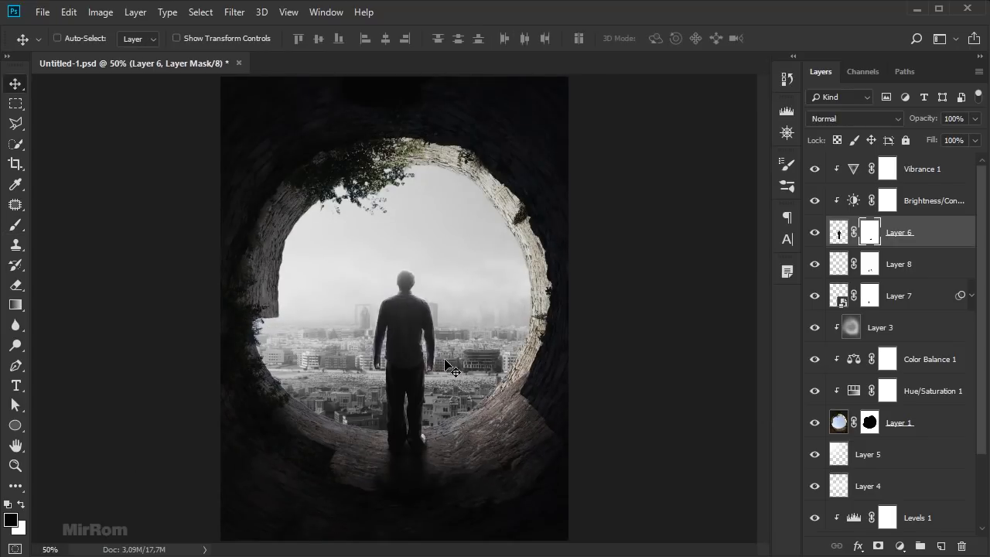
click(936, 169)
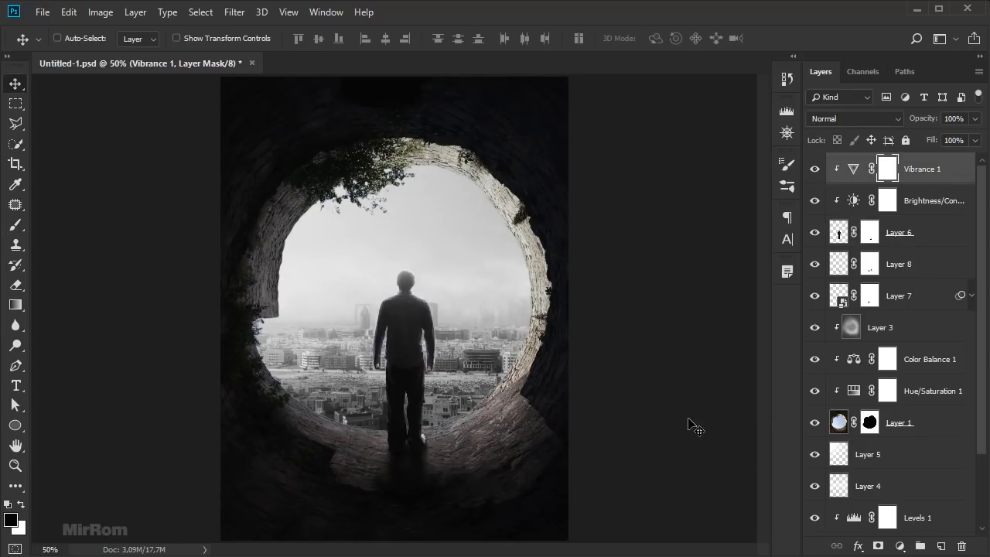
click(941, 546)
key(b)
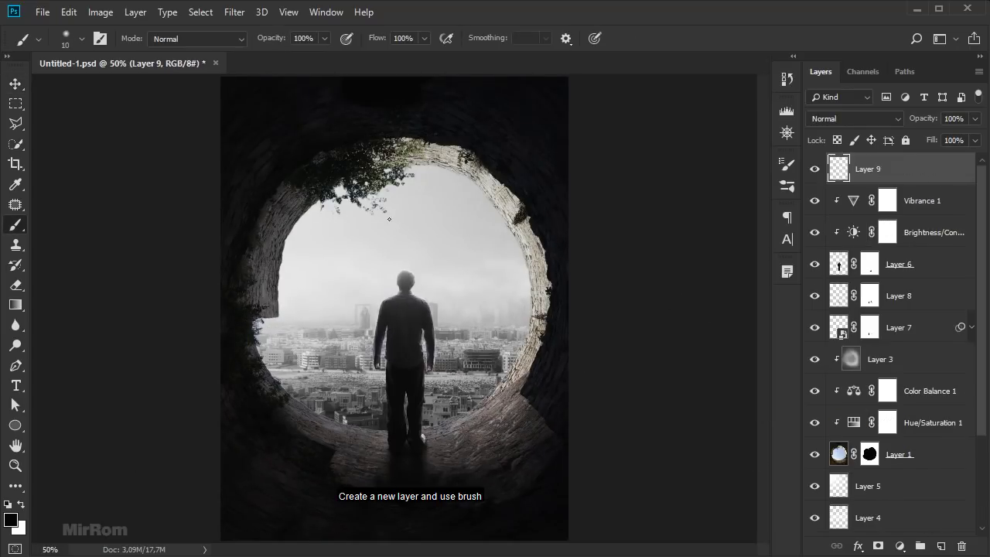
key(bracketright)
key(bracketright)
key(bracketright)
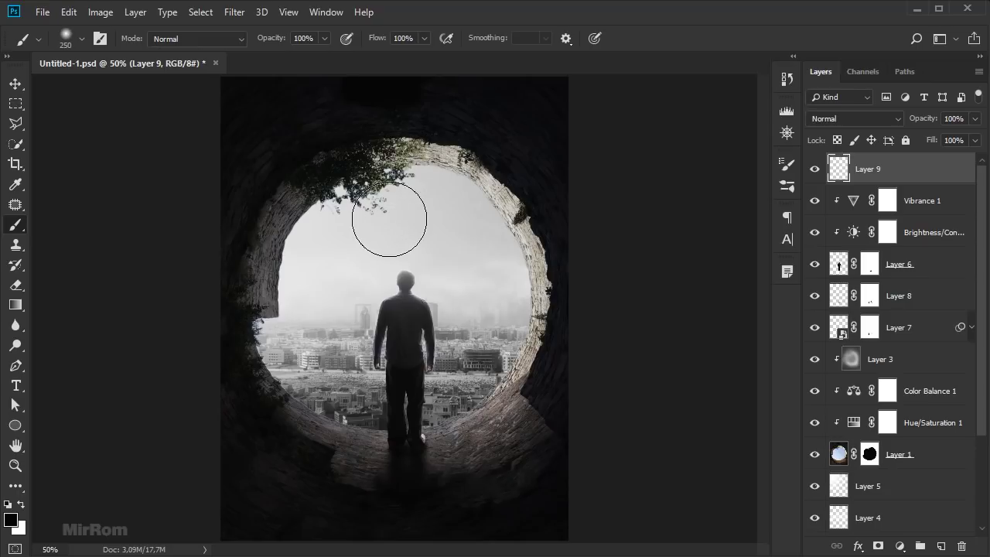
key(bracketright)
key(x)
right_click(410, 244)
Step: Paint a soft white glow in the sky and move it up and left
drag(564, 284, 577, 284)
click(338, 273)
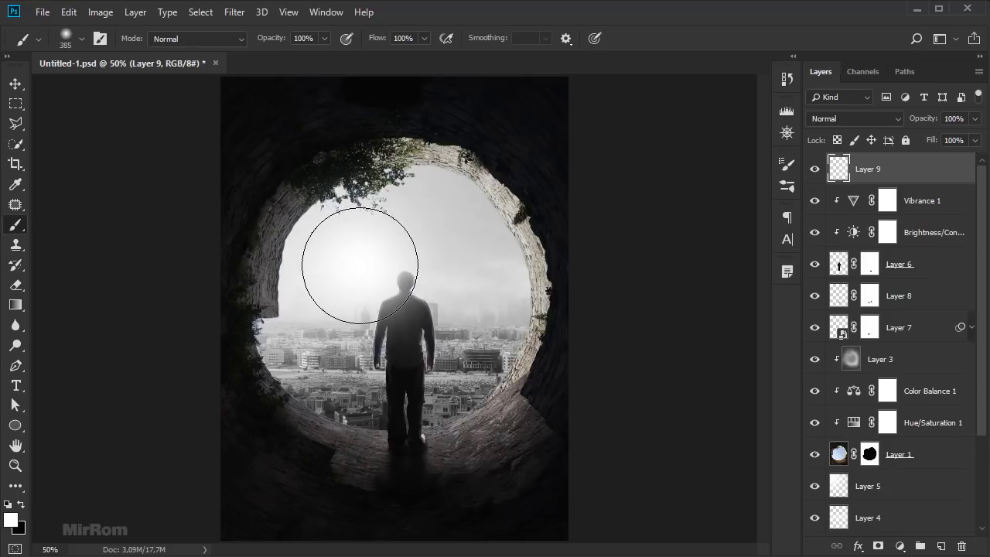
click(398, 276)
key(ctrl+z)
key(v)
drag(383, 263, 335, 247)
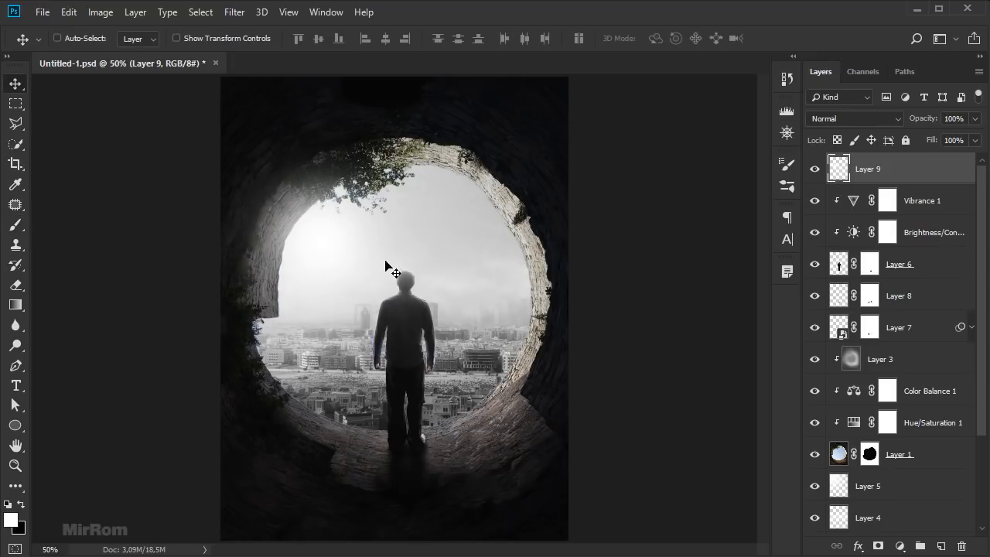
Step: Set Layer 9's fill to 0% and add a #fbd3a3 Color Overlay in Color Dodge
drag(975, 145, 899, 161)
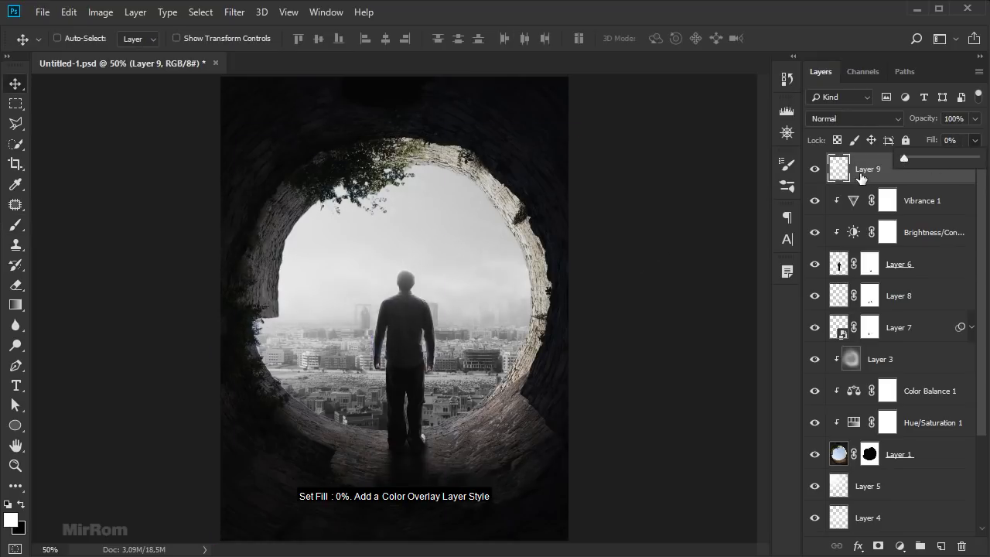
click(857, 546)
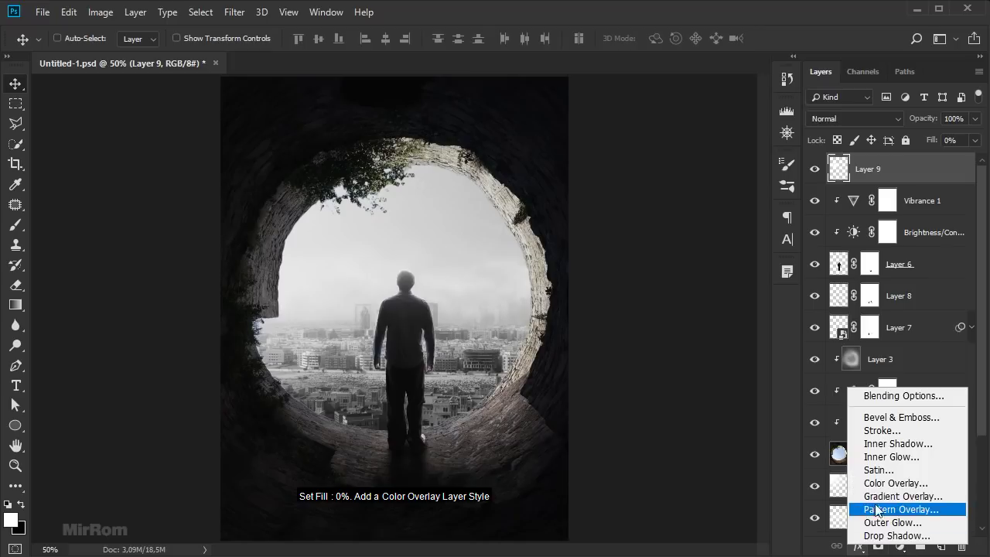
click(884, 482)
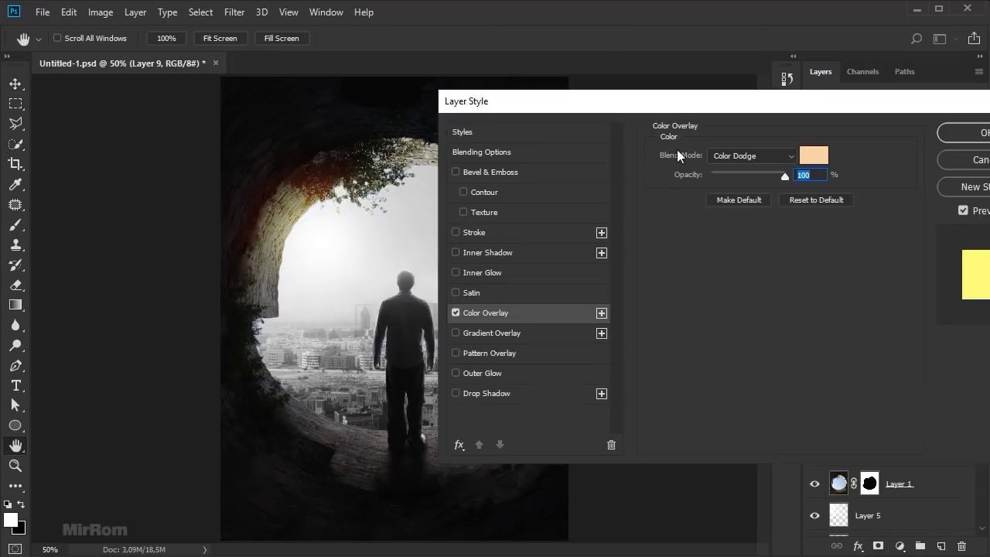
drag(692, 110, 638, 169)
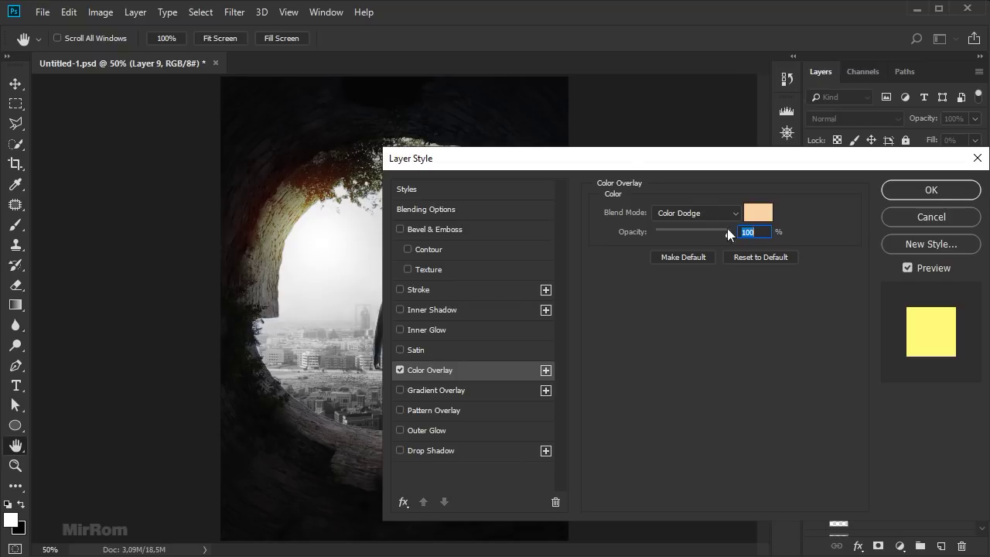
click(758, 212)
drag(766, 165, 645, 146)
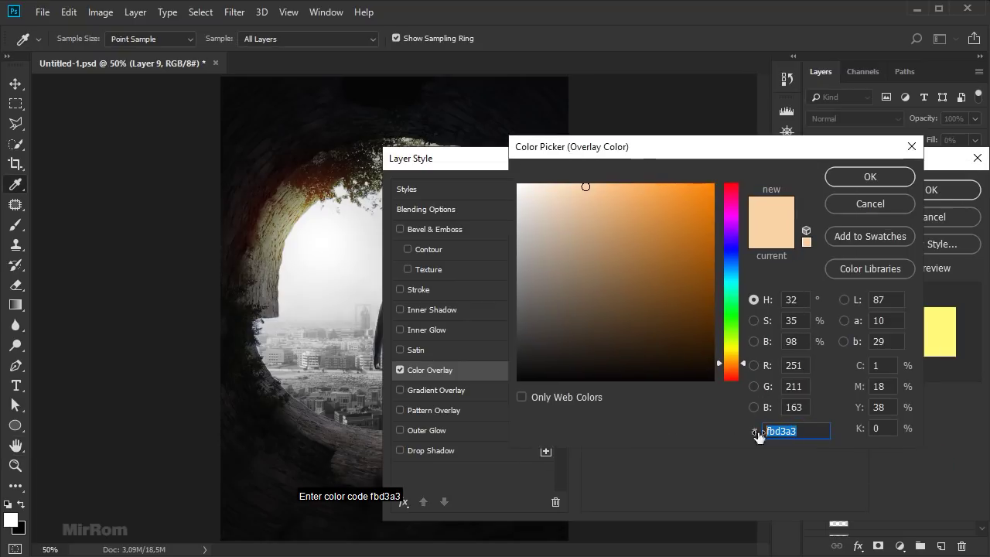
click(844, 181)
click(696, 213)
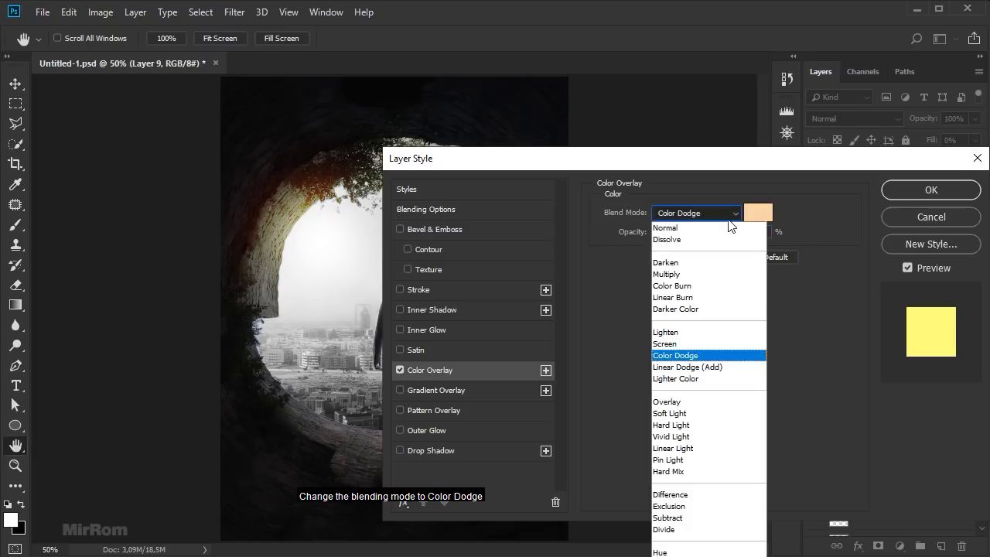
click(719, 356)
click(904, 193)
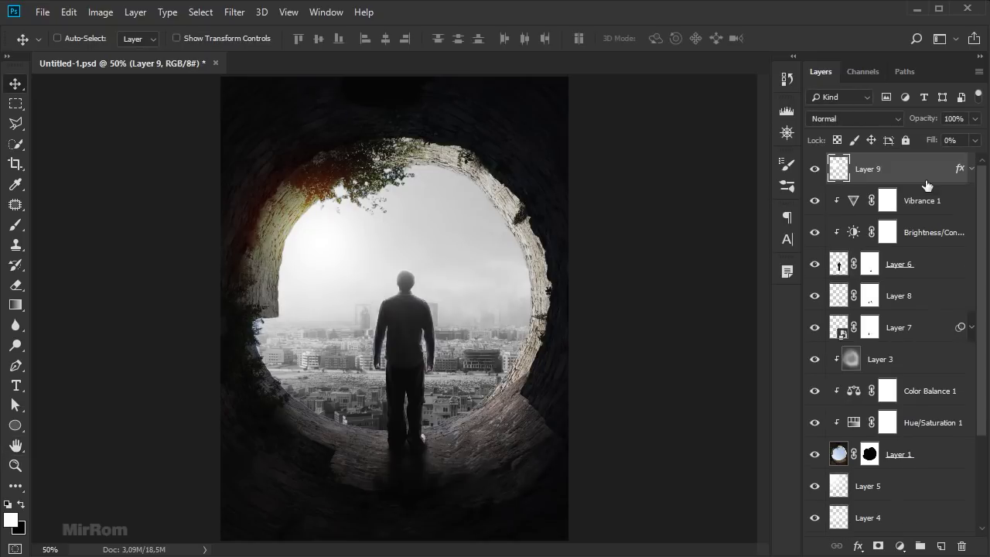
Step: Scale up and reposition the glow, then compare with it toggled off
drag(336, 231, 343, 232)
key(ctrl+t)
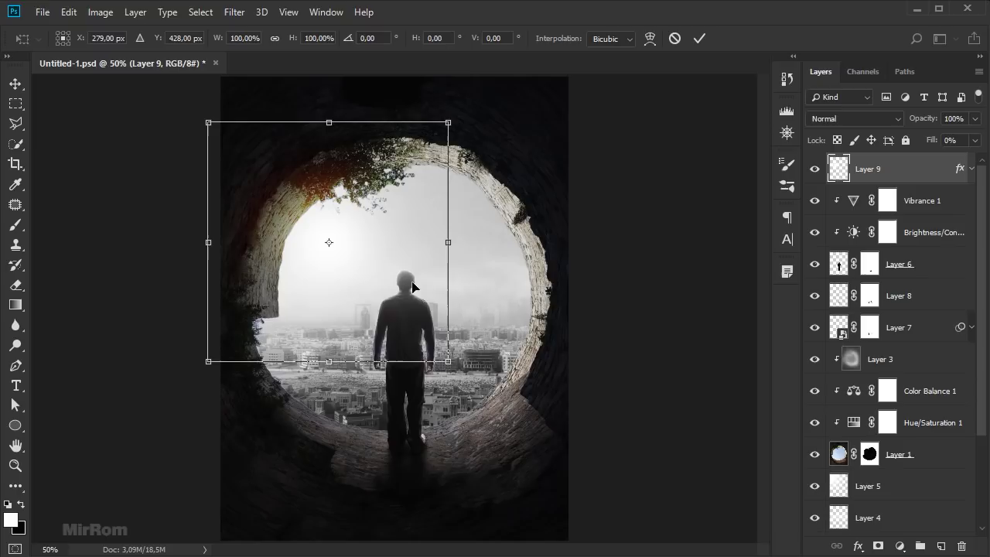
drag(453, 369, 457, 370)
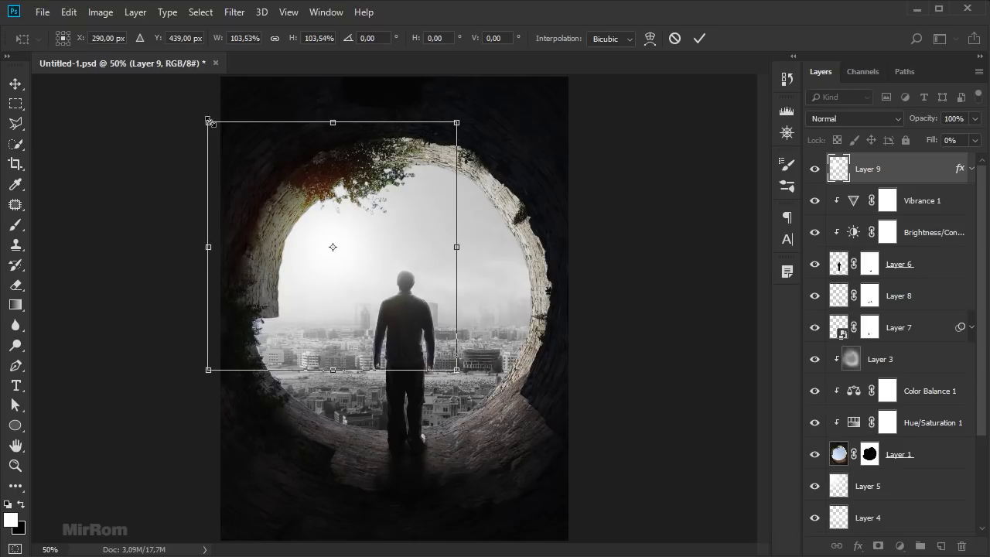
mouse_move(307, 172)
mouse_down()
mouse_move(327, 225)
mouse_move(320, 233)
mouse_up()
key(Return)
click(816, 171)
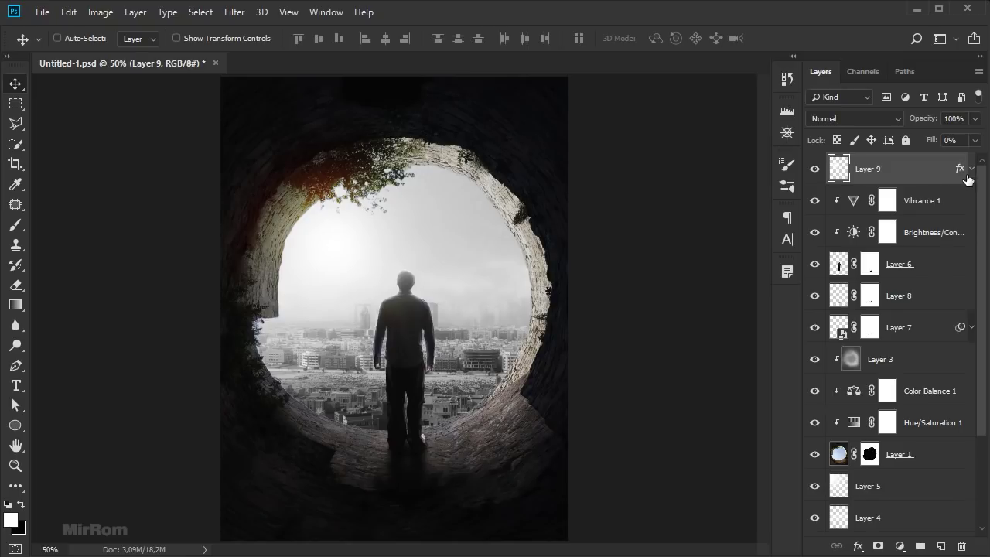
Step: Copy Layer 9's style onto a new Layer 10 clipped to Layer 3
right_click(941, 165)
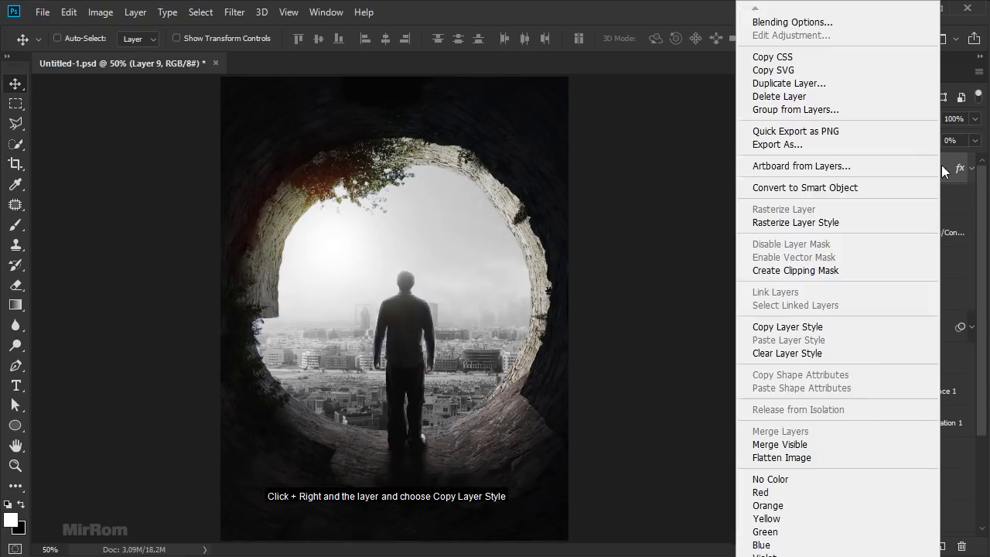
click(856, 332)
click(919, 364)
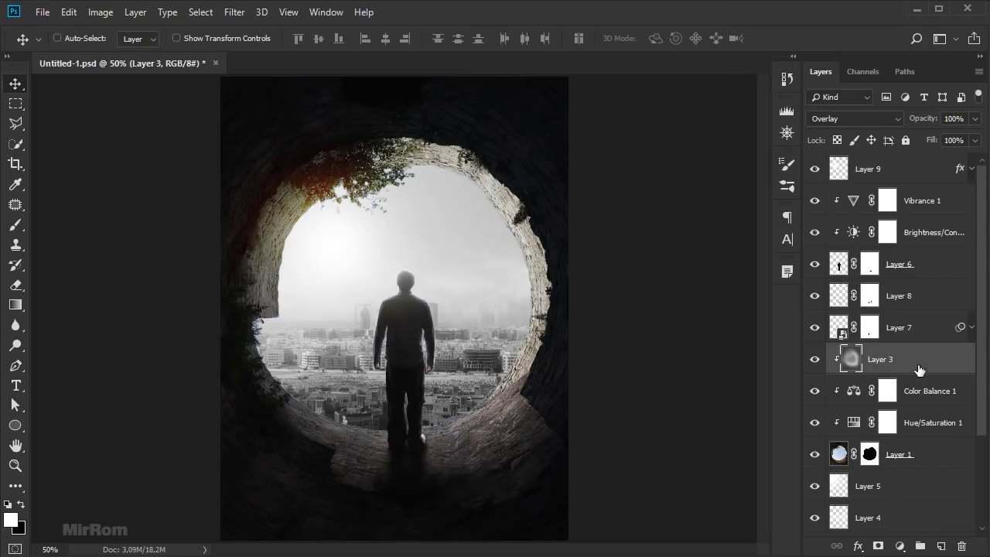
click(815, 359)
click(815, 359)
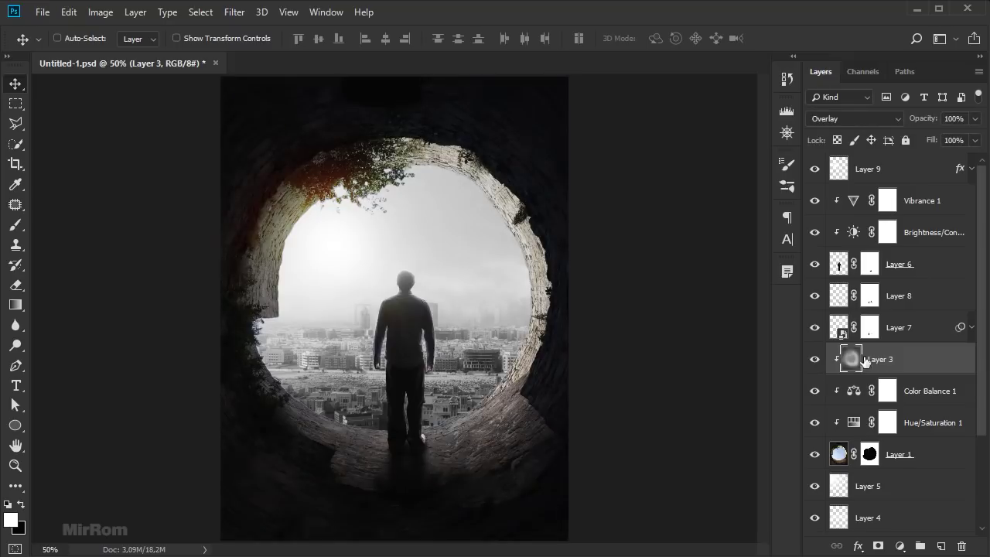
click(940, 546)
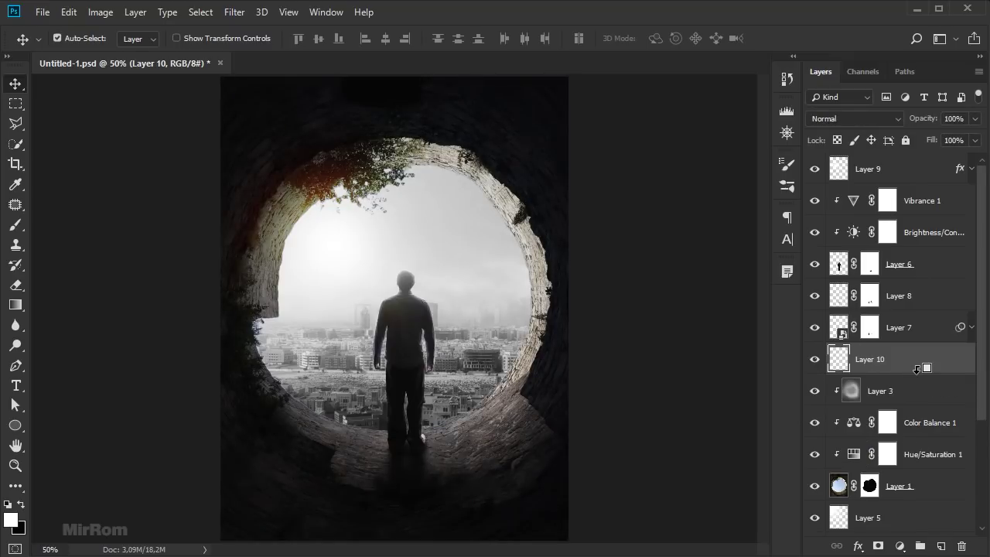
alt+click(918, 369)
right_click(928, 356)
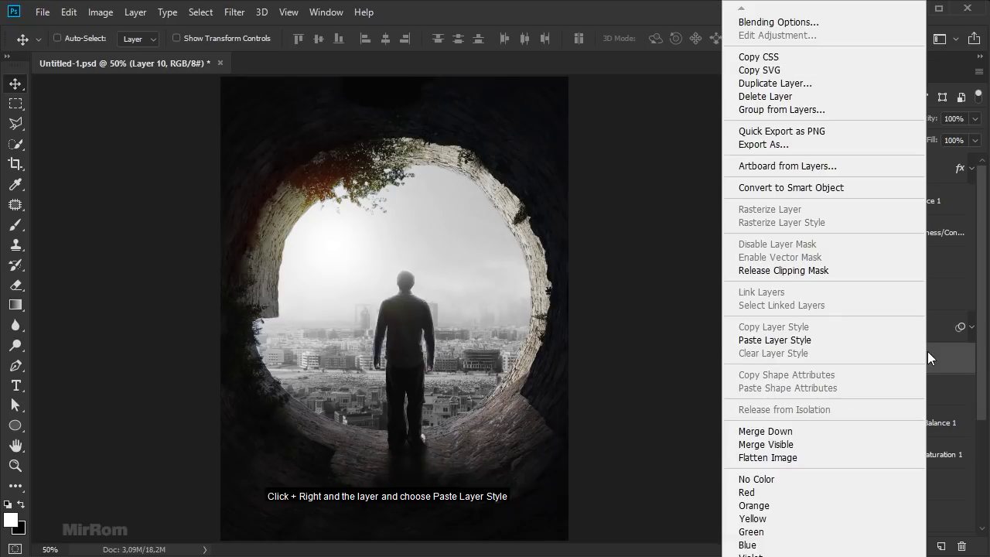
click(851, 347)
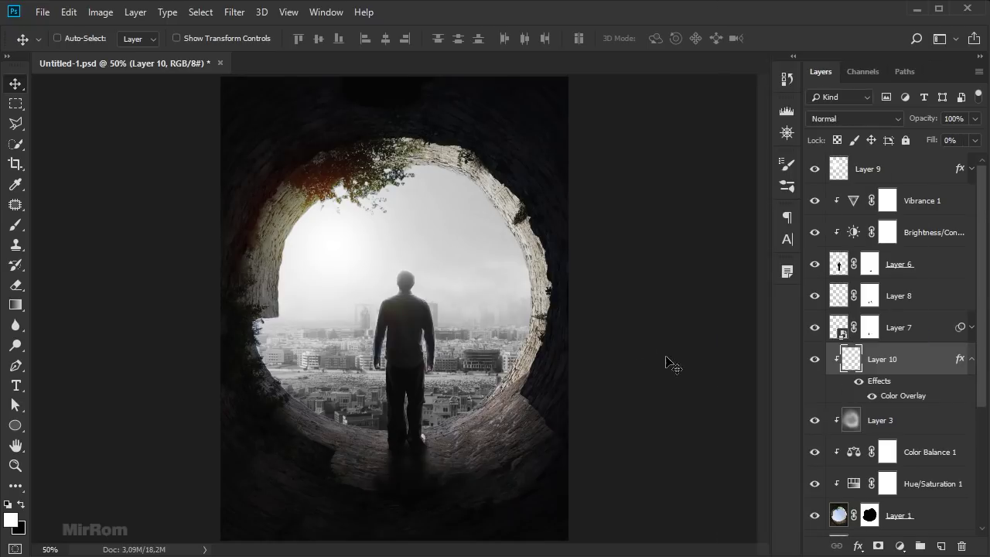
Step: Paint 250 px soft strokes at about 73% opacity over the sky and around the legs
key(b)
click(324, 39)
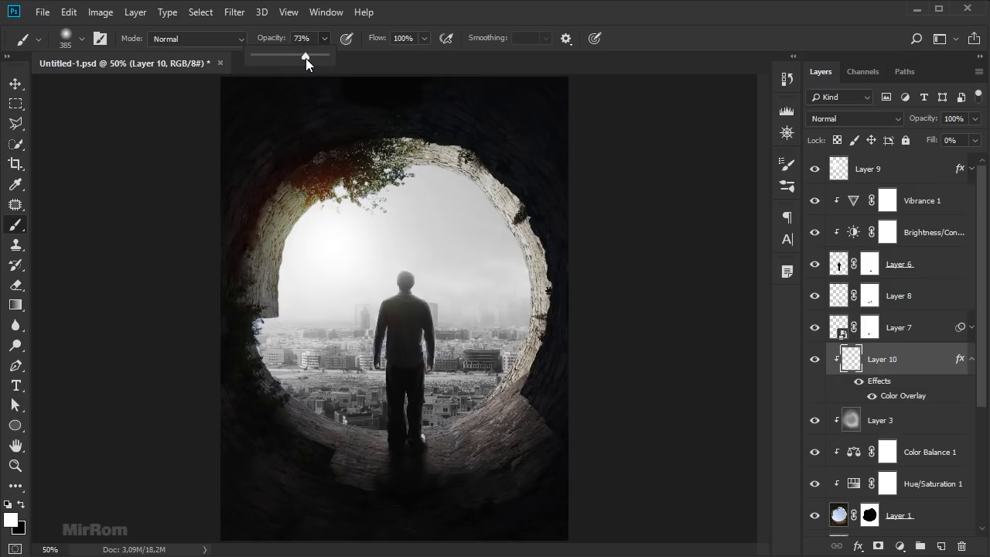
click(418, 236)
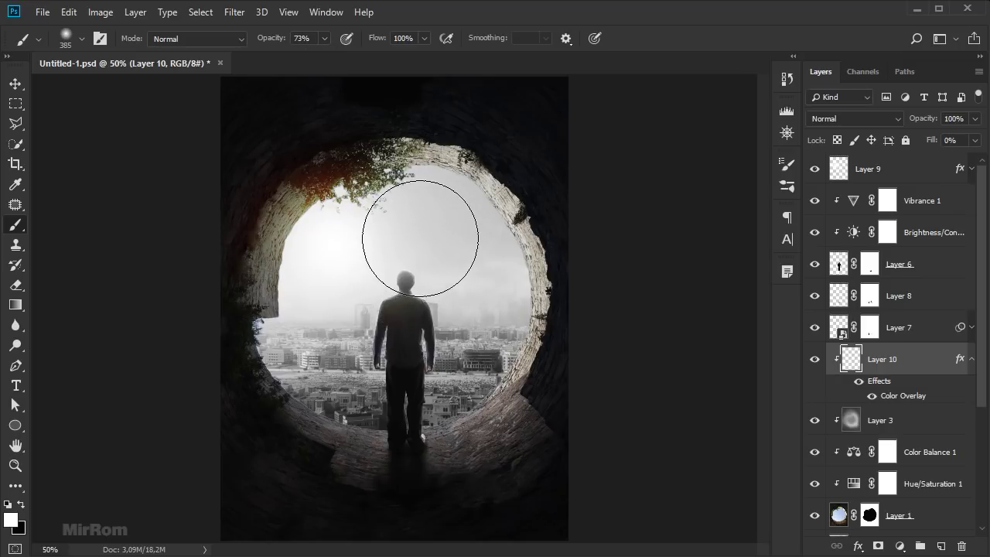
key(bracketleft)
key(bracketleft)
mouse_move(413, 237)
mouse_down()
mouse_move(476, 253)
mouse_move(429, 399)
mouse_move(377, 388)
mouse_up()
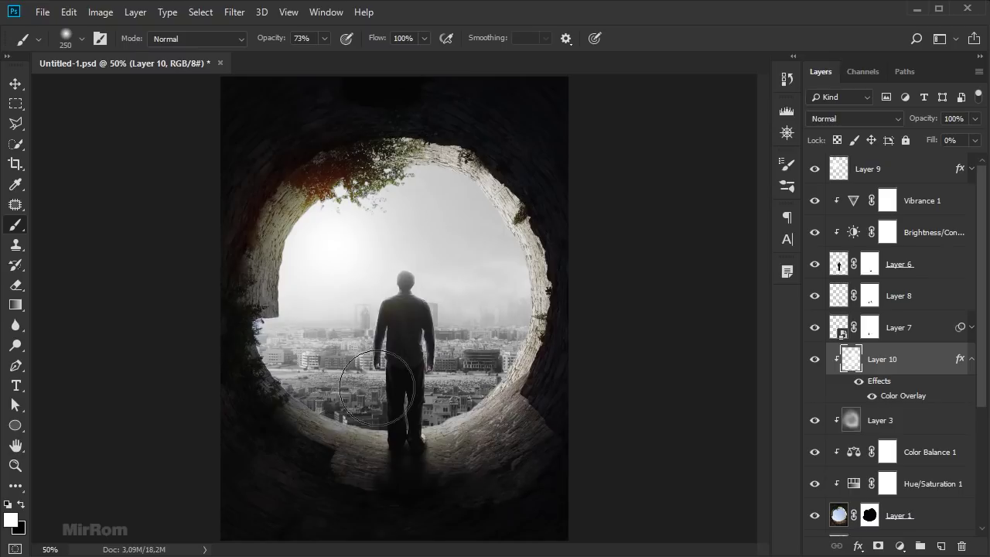
drag(377, 388, 331, 349)
drag(280, 40, 275, 41)
mouse_move(333, 371)
mouse_down()
mouse_move(441, 378)
mouse_move(508, 359)
mouse_move(490, 277)
mouse_move(442, 215)
mouse_move(398, 227)
mouse_up()
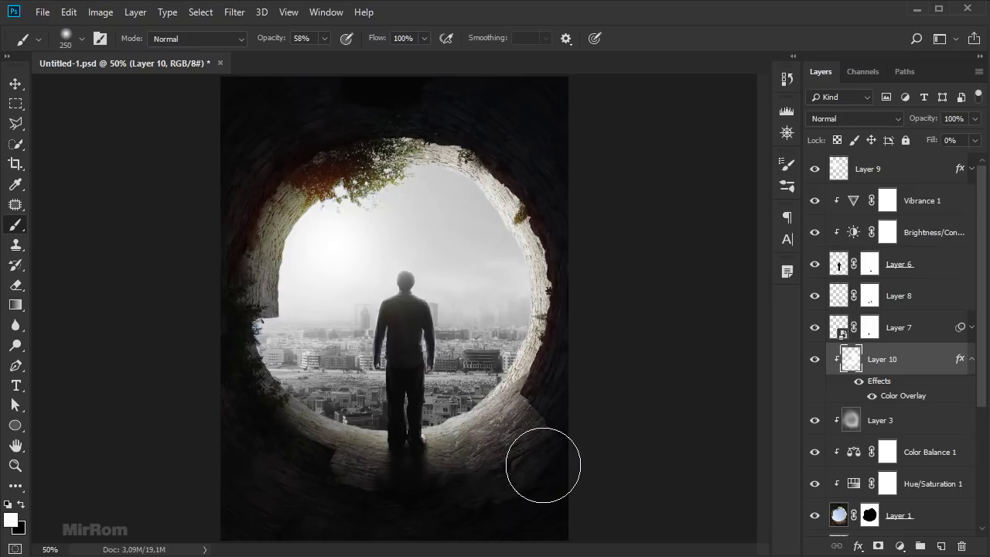
Step: Compare Layer 10 on and off, make Layer 9 active and save the document
key(v)
click(812, 361)
click(813, 361)
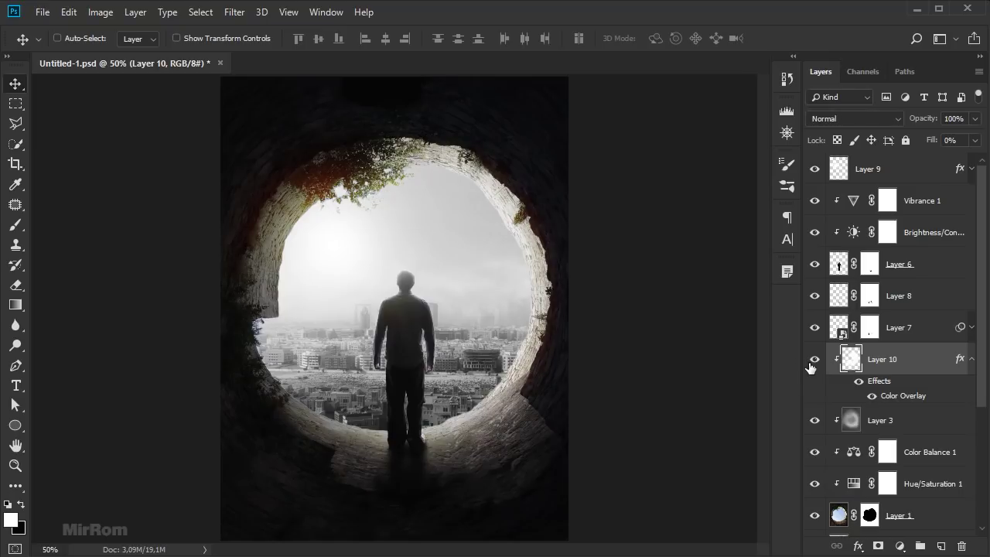
click(971, 360)
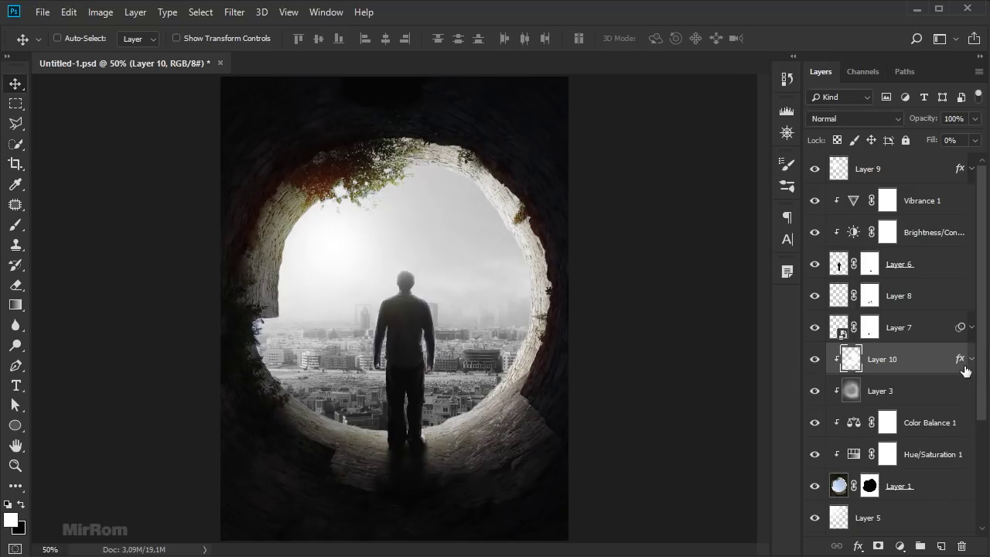
click(918, 172)
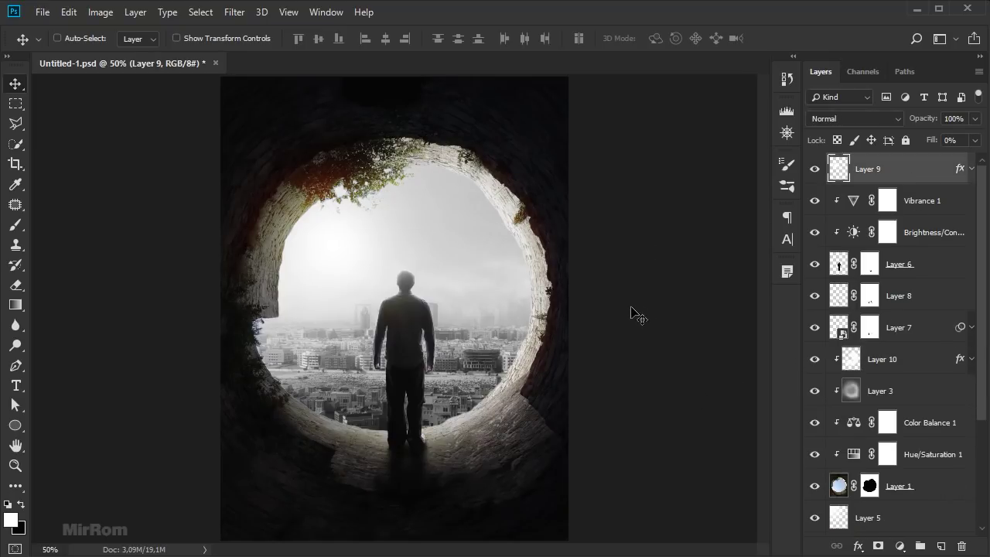
key(ctrl+s)
Step: Add a Curves adjustment: brighten highlights, darken midtones and lift the RGB black point
click(900, 546)
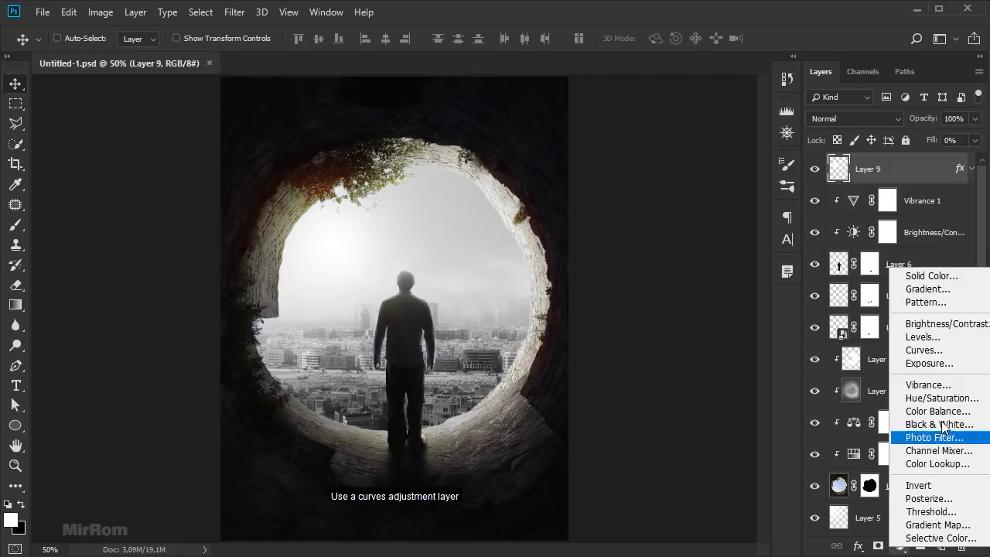
click(943, 351)
drag(752, 255, 748, 255)
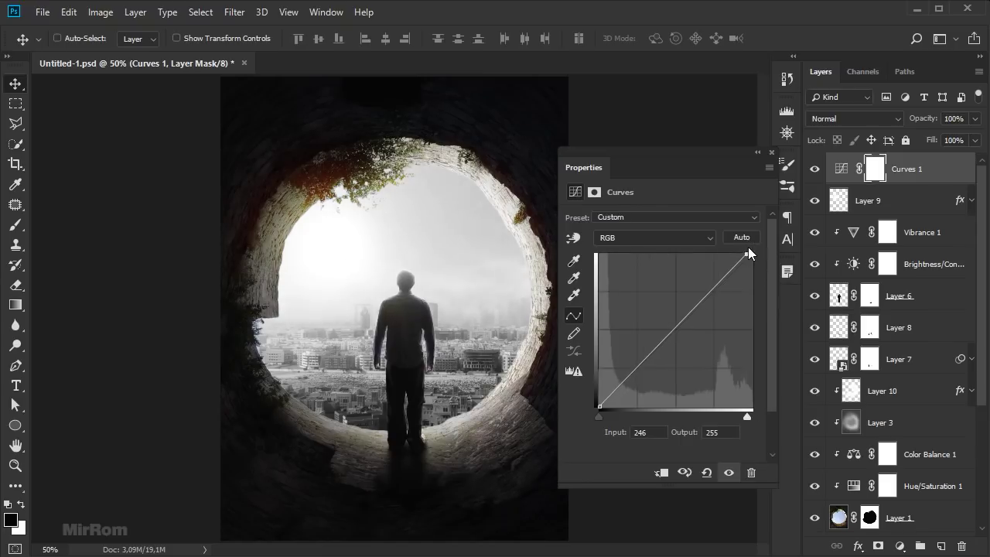
drag(690, 313, 691, 329)
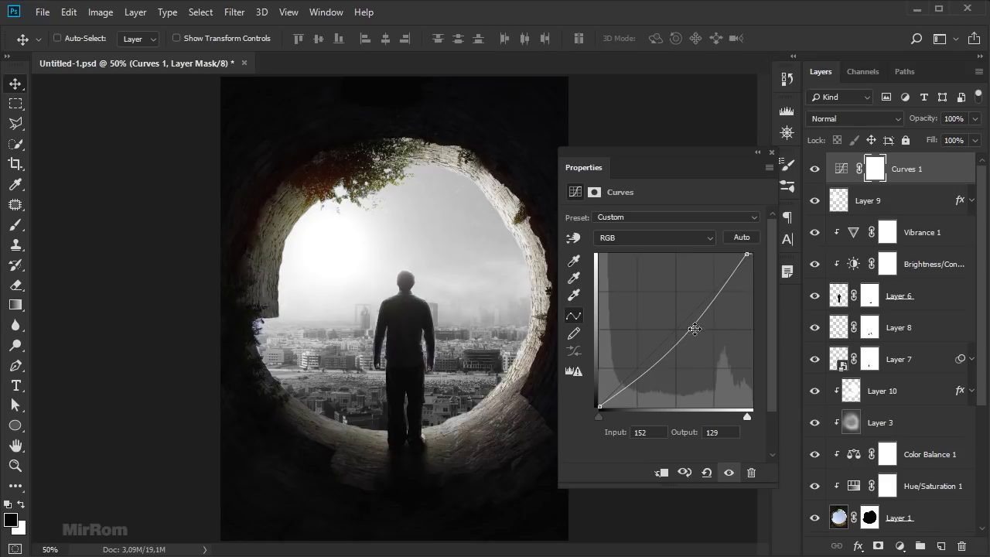
drag(689, 328, 687, 330)
drag(600, 405, 590, 403)
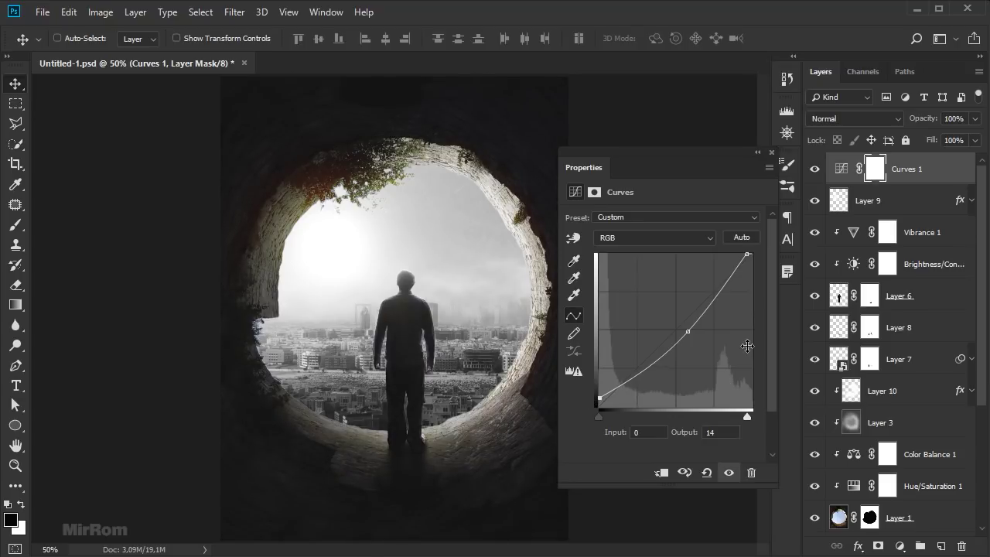
Step: On the Red curve, lower the highlights and add red to midtones and shadows
click(700, 237)
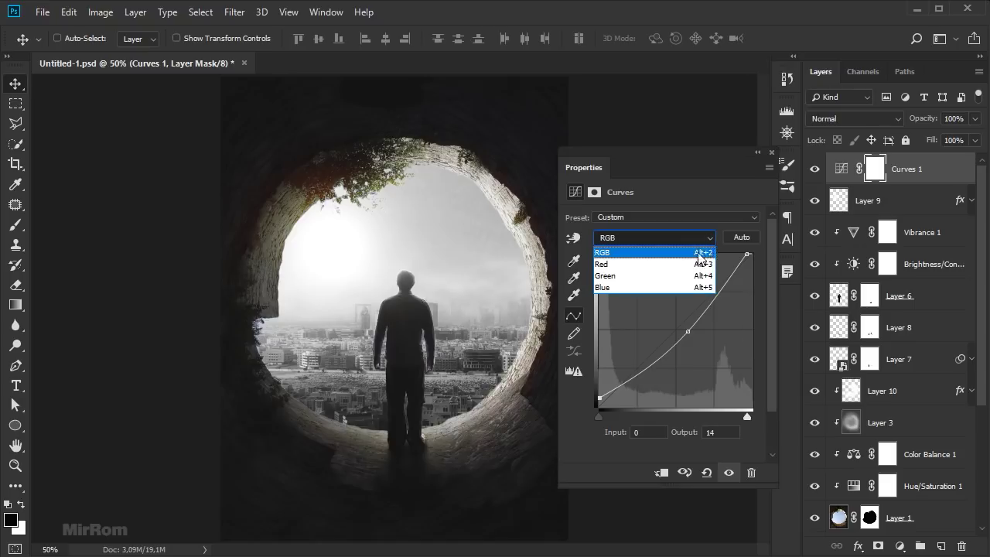
click(687, 265)
drag(753, 254, 767, 275)
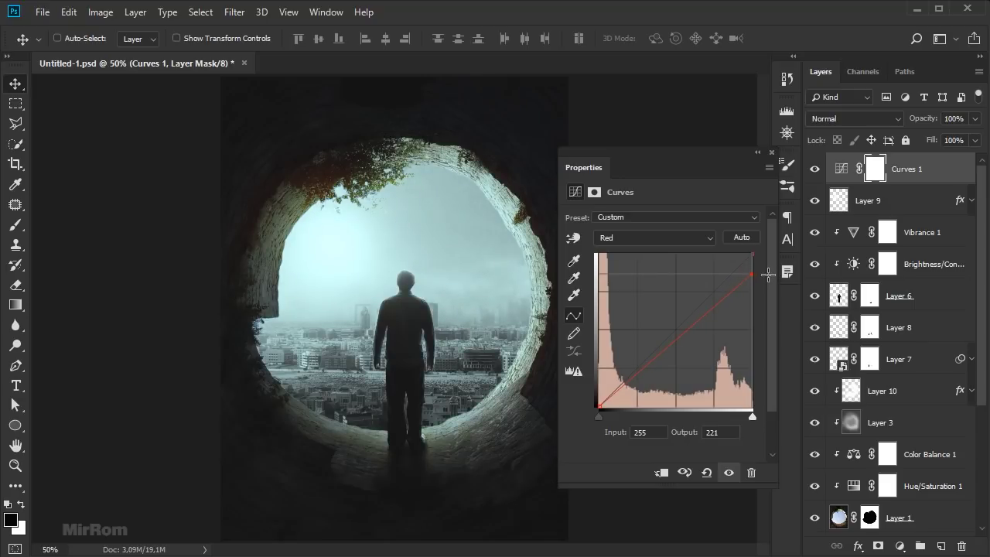
drag(699, 311, 689, 300)
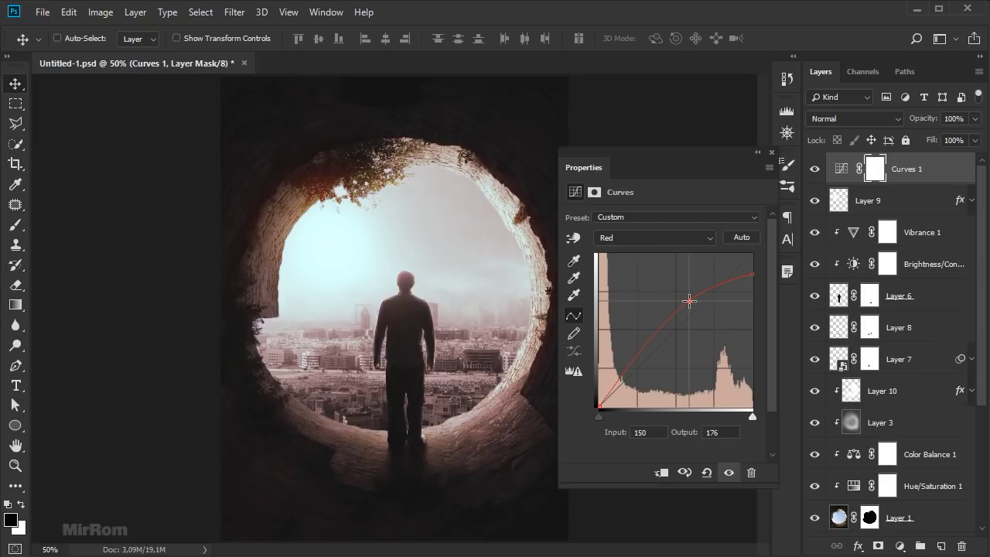
drag(599, 404, 581, 400)
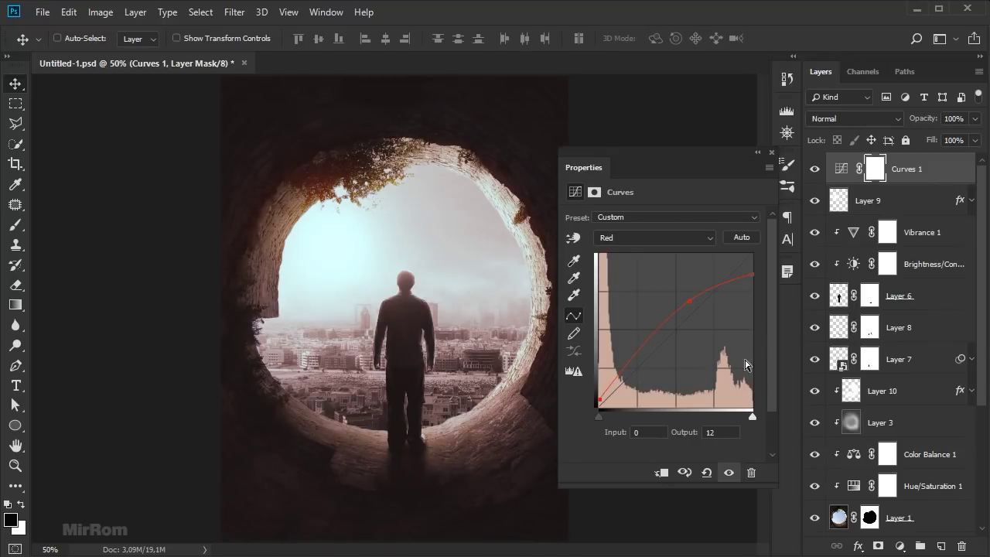
drag(752, 275, 753, 272)
Step: Pull the Blue curve's highlights down and lift its black point to 13
click(707, 237)
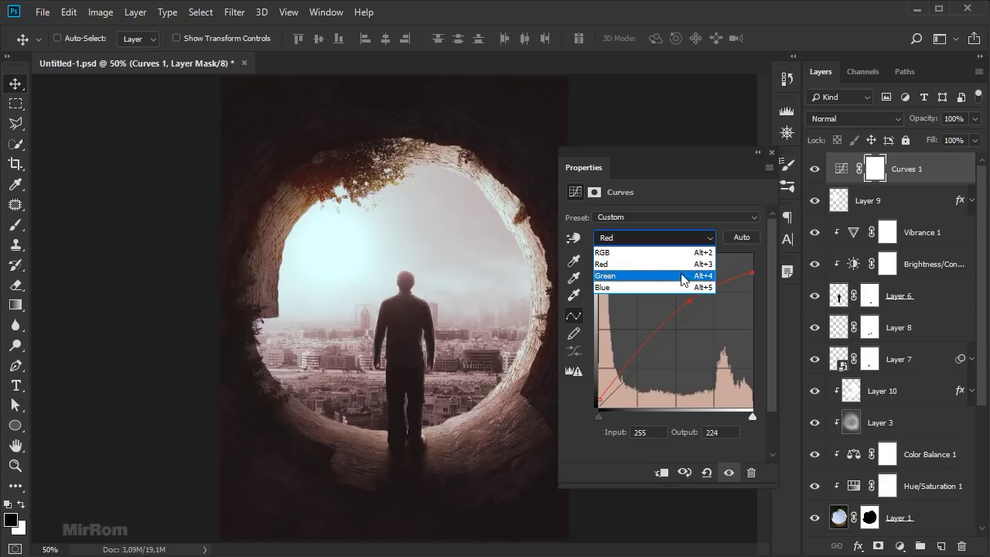
click(665, 284)
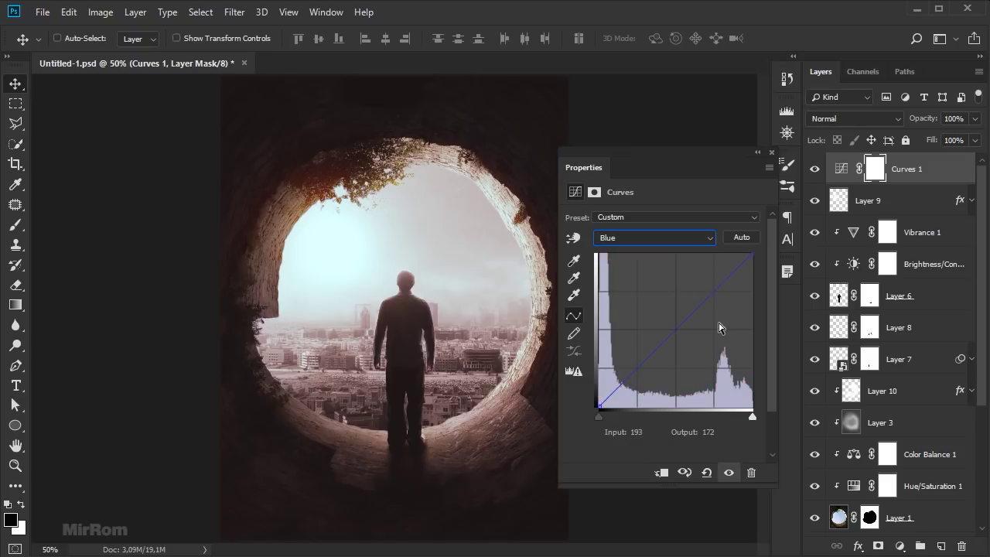
drag(718, 288, 722, 308)
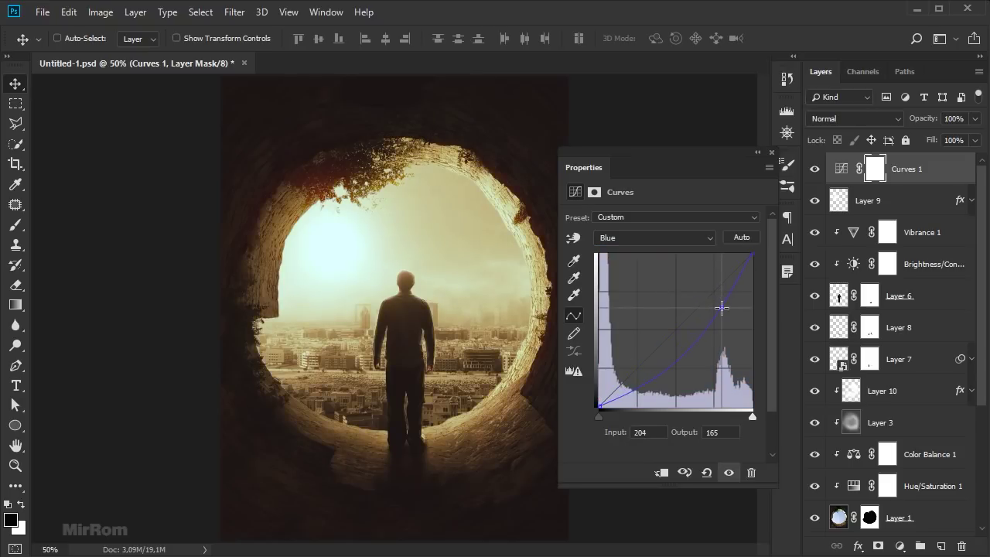
mouse_move(663, 378)
mouse_down()
mouse_move(651, 364)
mouse_move(660, 362)
mouse_up()
drag(599, 406, 590, 400)
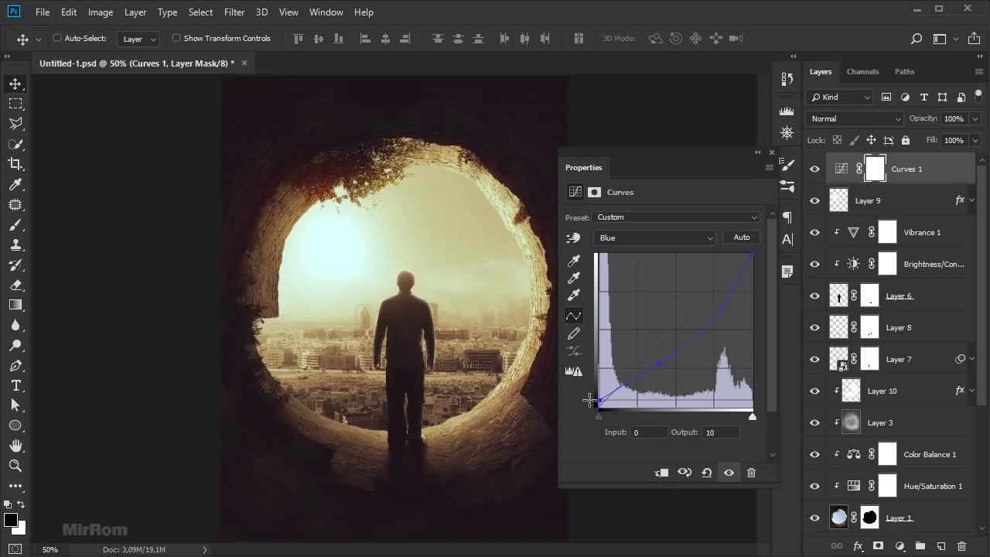
drag(589, 400, 598, 398)
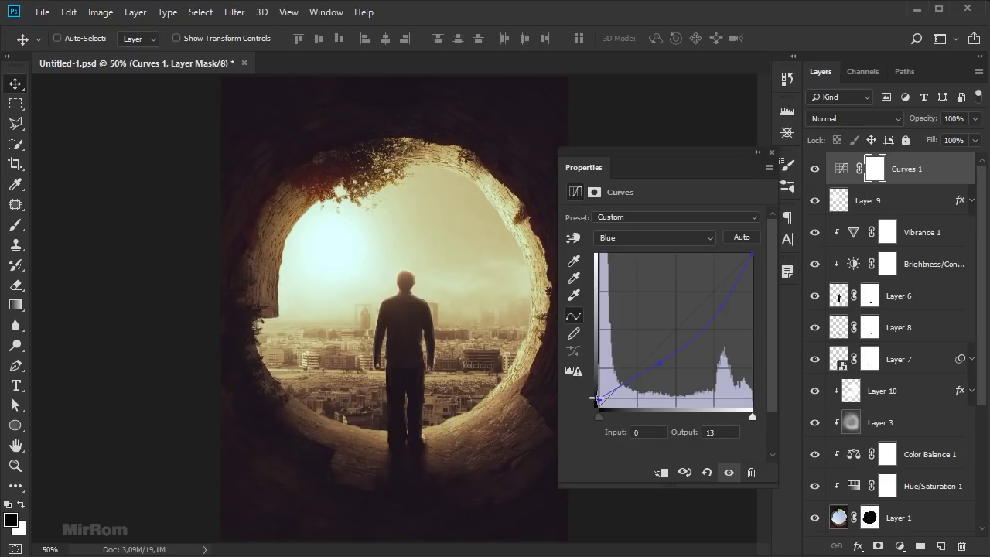
click(728, 307)
drag(727, 307, 728, 304)
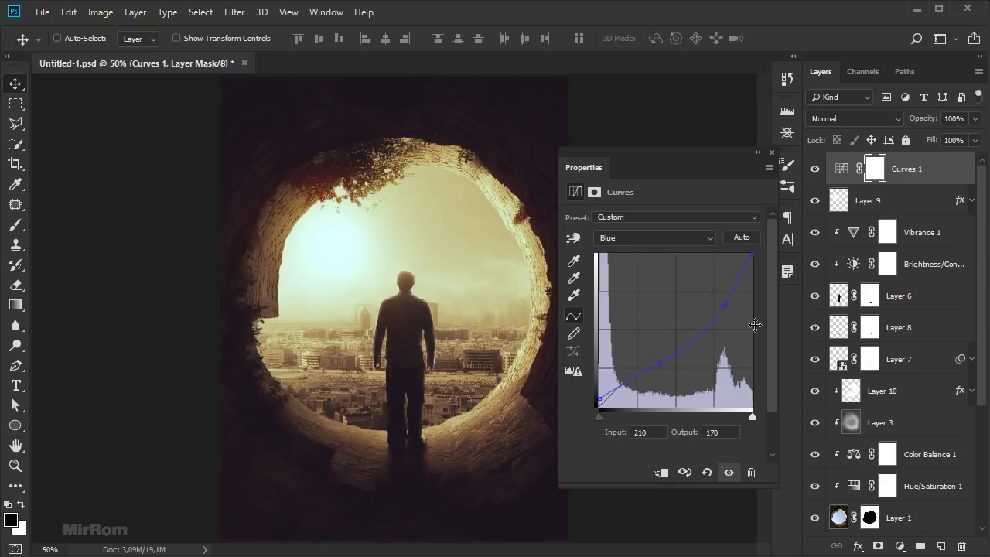
click(728, 472)
click(729, 471)
click(771, 152)
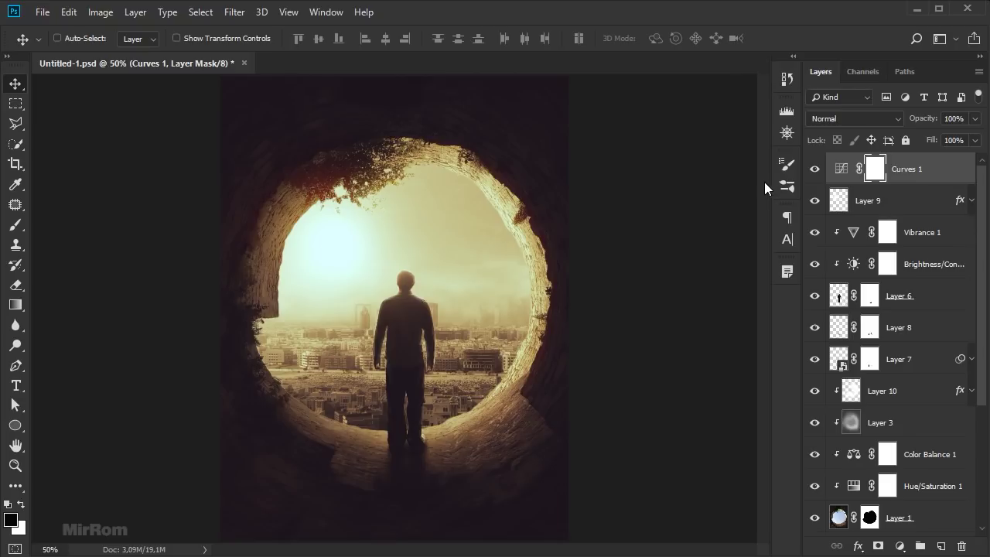
Step: Stamp all visible layers into Layer 11 and sharpen it with Camera Raw's Medium preset
key(shift+ctrl+alt+e)
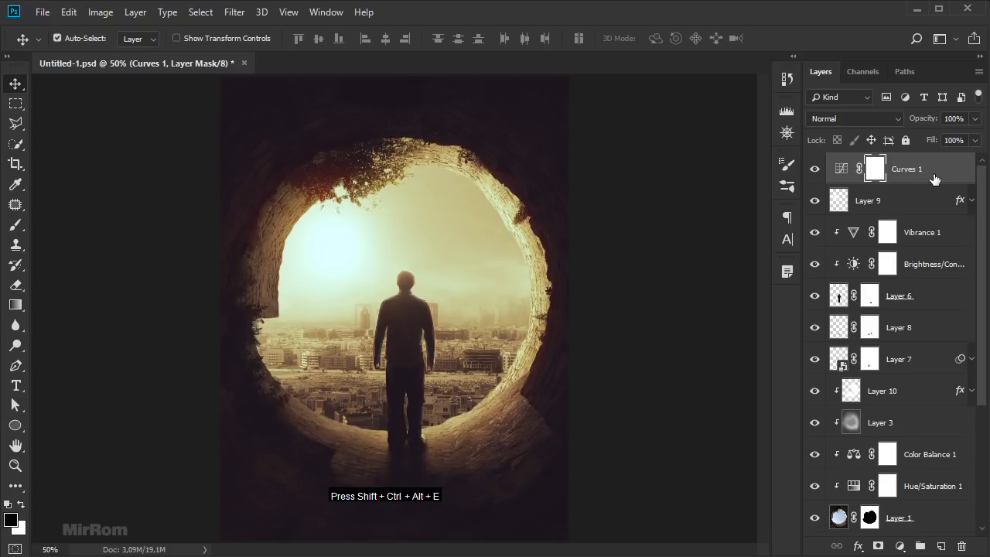
key(shift+ctrl+alt+e)
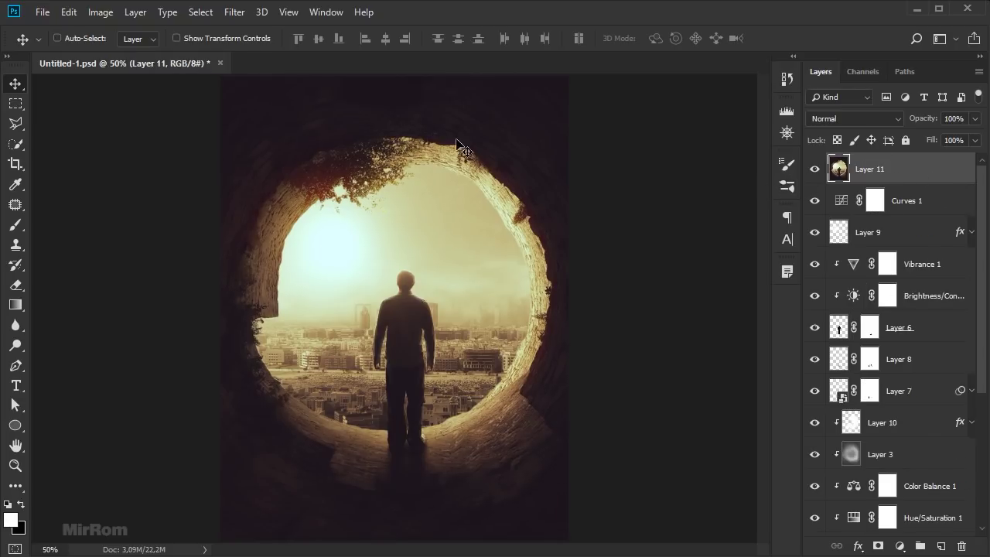
click(234, 11)
click(317, 104)
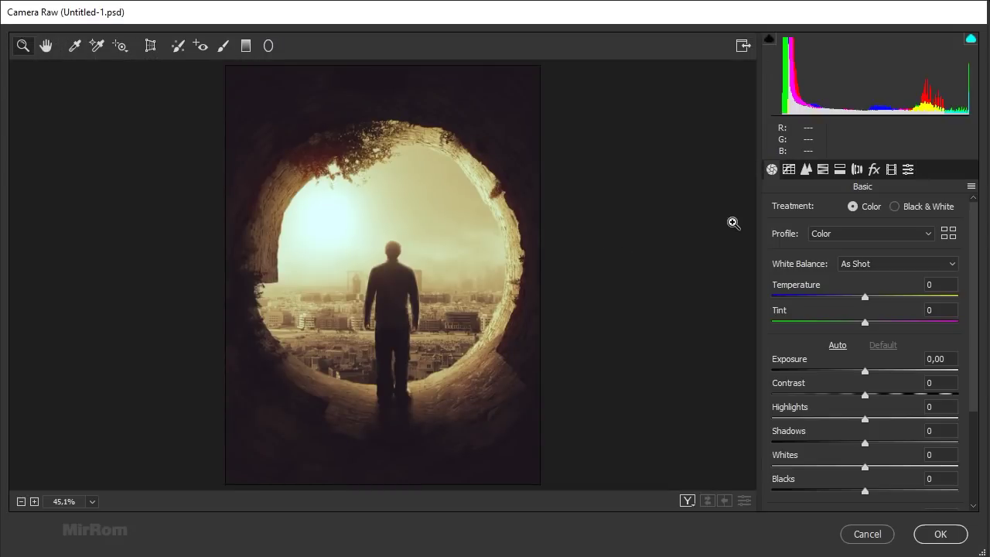
click(907, 169)
click(771, 271)
click(771, 307)
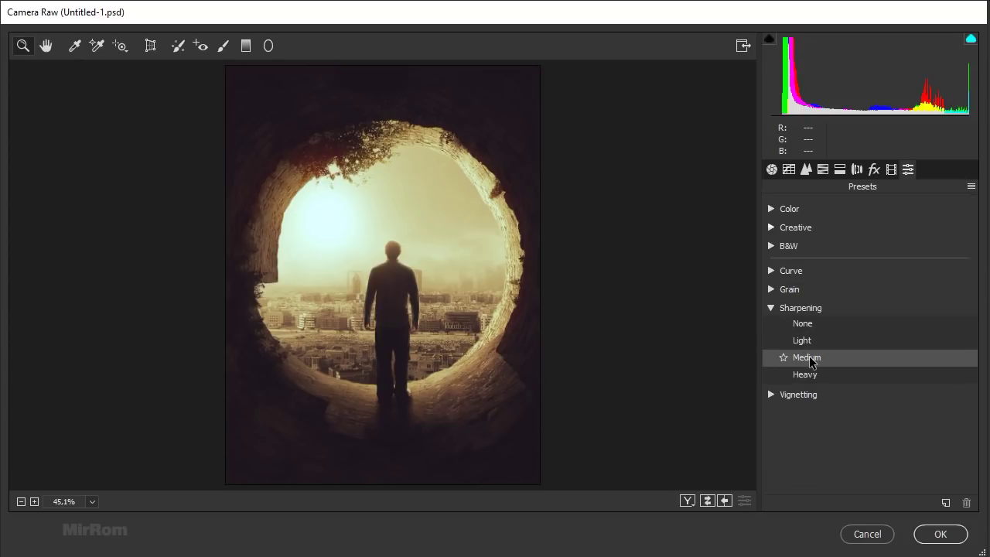
click(810, 361)
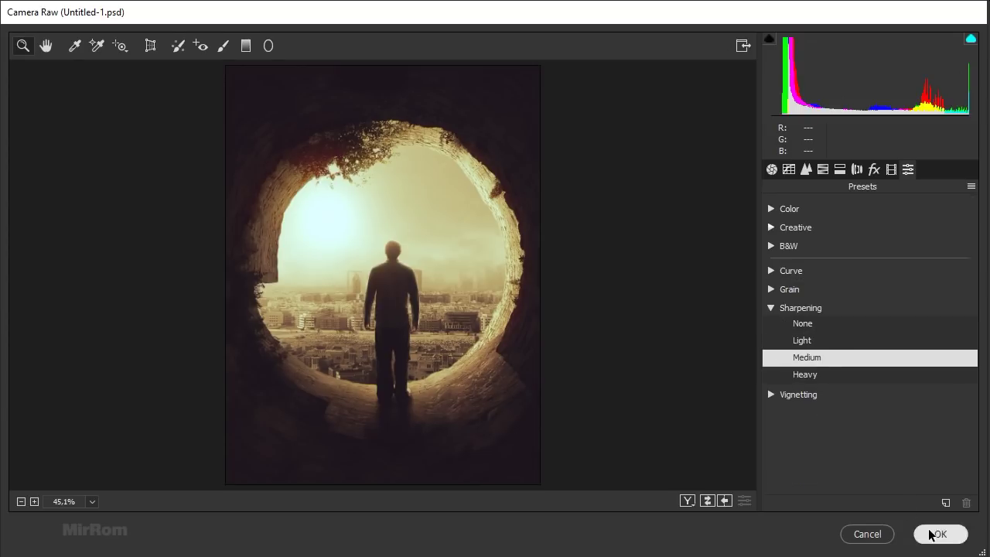
click(931, 534)
key(ctrl+plus)
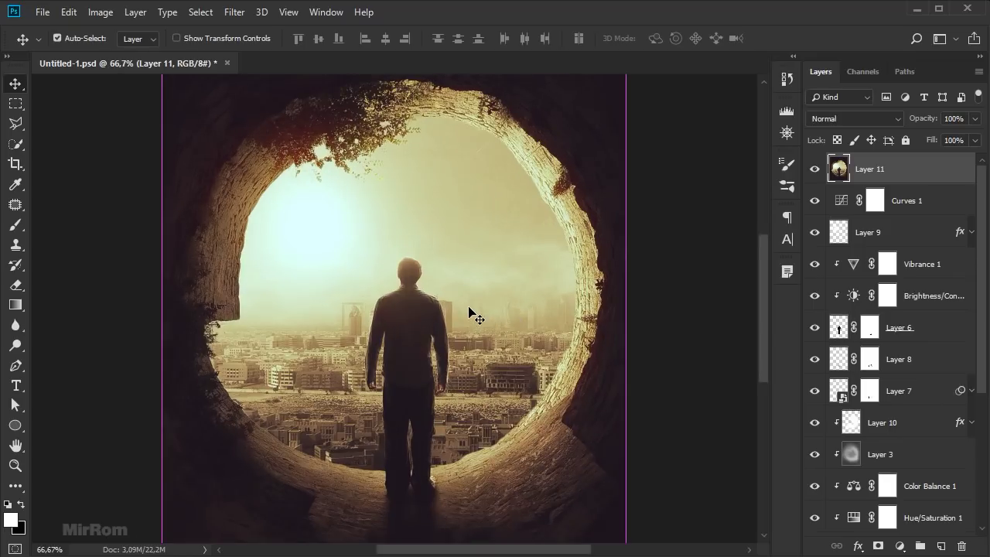
key(ctrl+plus)
scroll(464, 294, up, 3)
scroll(459, 281, down, 3)
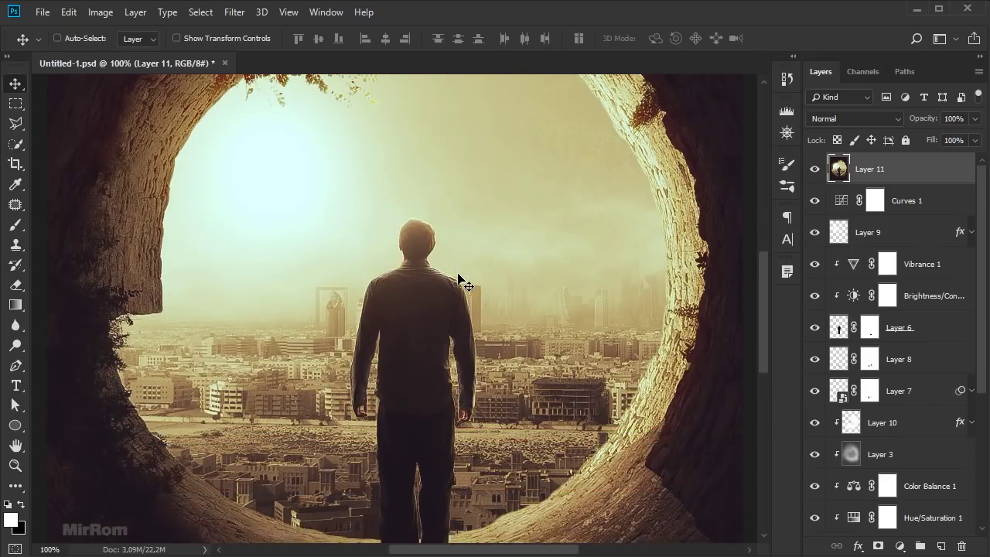
scroll(459, 279, down, 3)
scroll(459, 275, down, 3)
scroll(459, 275, up, 3)
scroll(458, 274, up, 3)
key(ctrl+0)
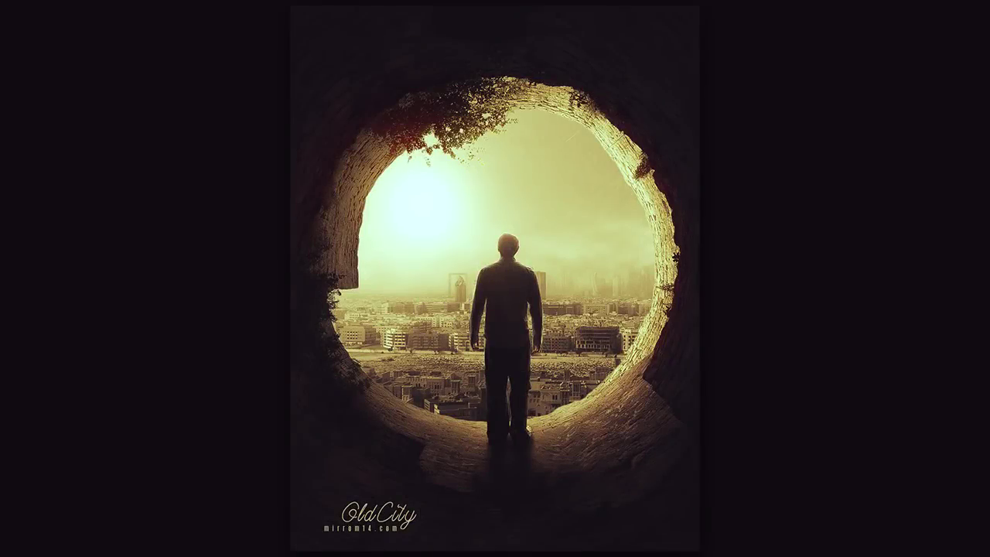